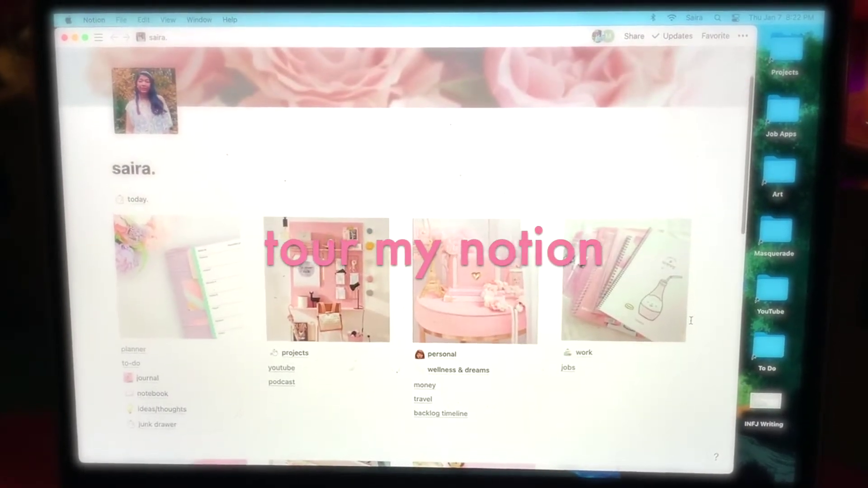
{"action": "scroll", "coordinate": [692, 321], "scroll_direction": "down", "scroll_amount": 2}
{"action": "scroll", "coordinate": [692, 321], "scroll_direction": "down", "scroll_amount": 3}
{"action": "scroll", "coordinate": [693, 321], "scroll_direction": "down", "scroll_amount": 3}
{"action": "scroll", "coordinate": [679, 317], "scroll_direction": "down", "scroll_amount": 1}
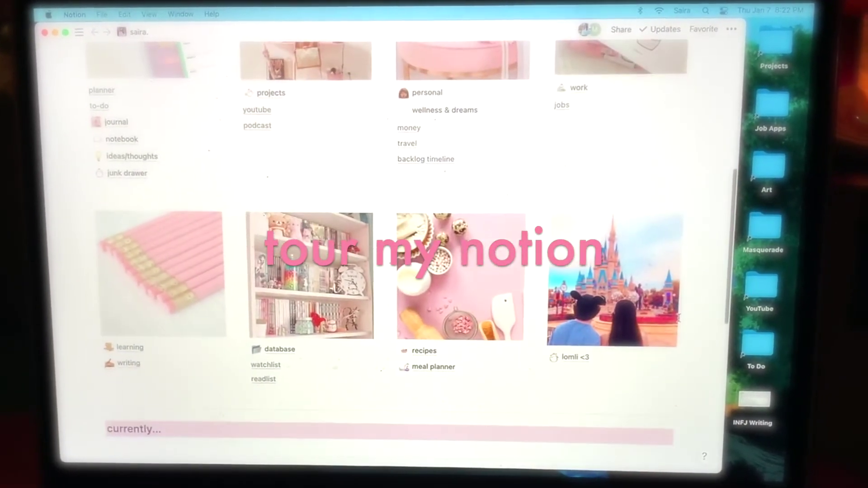
{"action": "scroll", "coordinate": [679, 318], "scroll_direction": "down", "scroll_amount": 5}
{"action": "scroll", "coordinate": [679, 318], "scroll_direction": "down", "scroll_amount": 3}
{"action": "scroll", "coordinate": [675, 320], "scroll_direction": "down", "scroll_amount": 1}
{"action": "scroll", "coordinate": [669, 323], "scroll_direction": "down", "scroll_amount": 2}
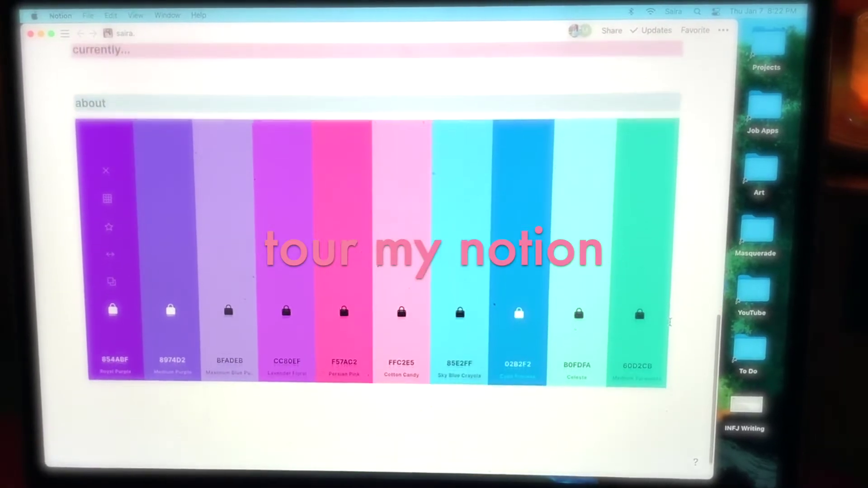
{"action": "scroll", "coordinate": [669, 323], "scroll_direction": "up", "scroll_amount": 5}
{"action": "scroll", "coordinate": [668, 319], "scroll_direction": "up", "scroll_amount": 3}
{"action": "scroll", "coordinate": [665, 313], "scroll_direction": "up", "scroll_amount": 5}
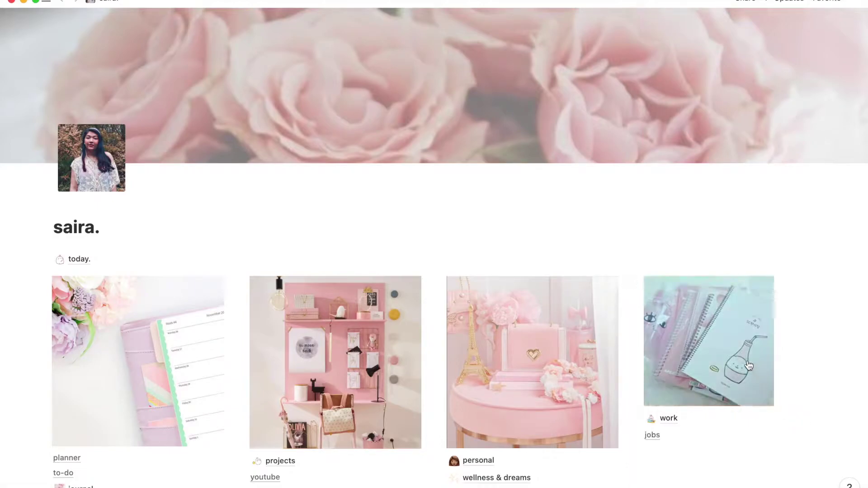
Widen the work image on the homepage, then undo the resize
{"action": "left_click", "coordinate": [808, 349]}
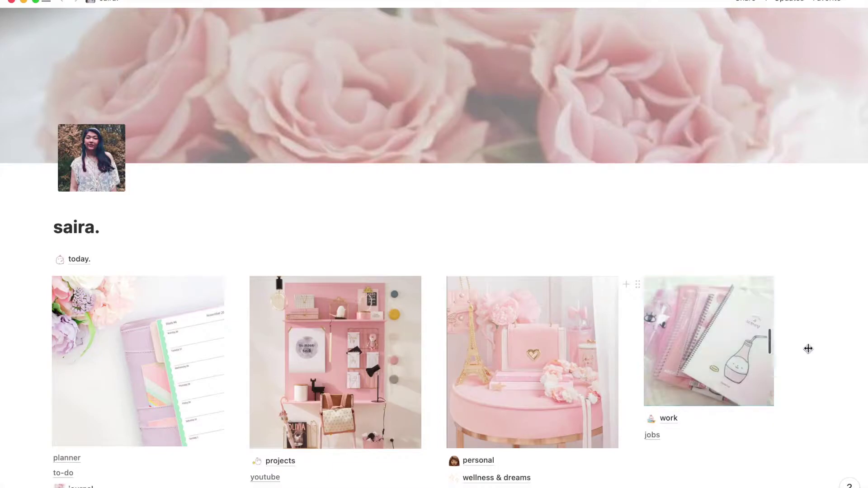
{"action": "left_click_drag", "start_coordinate": [809, 350], "coordinate": [791, 360]}
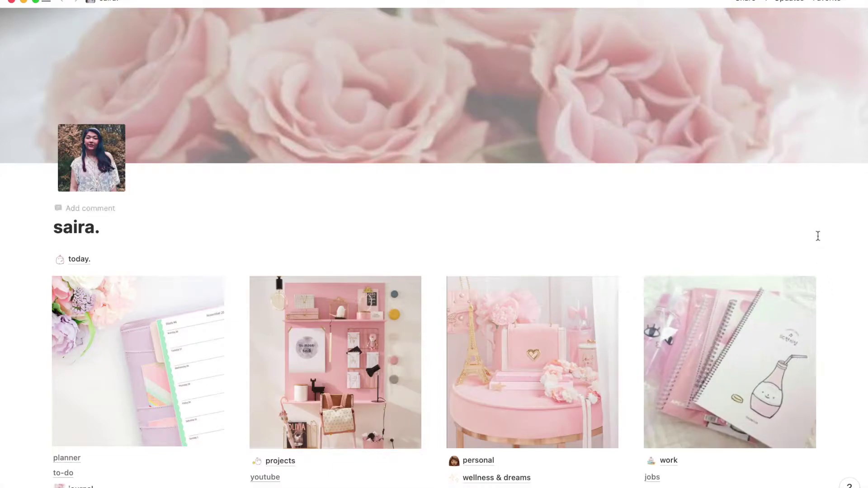
{"action": "key", "text": "super+z"}
{"action": "scroll", "coordinate": [600, 192], "scroll_direction": "down", "scroll_amount": 1}
{"action": "scroll", "coordinate": [600, 192], "scroll_direction": "down", "scroll_amount": 1}
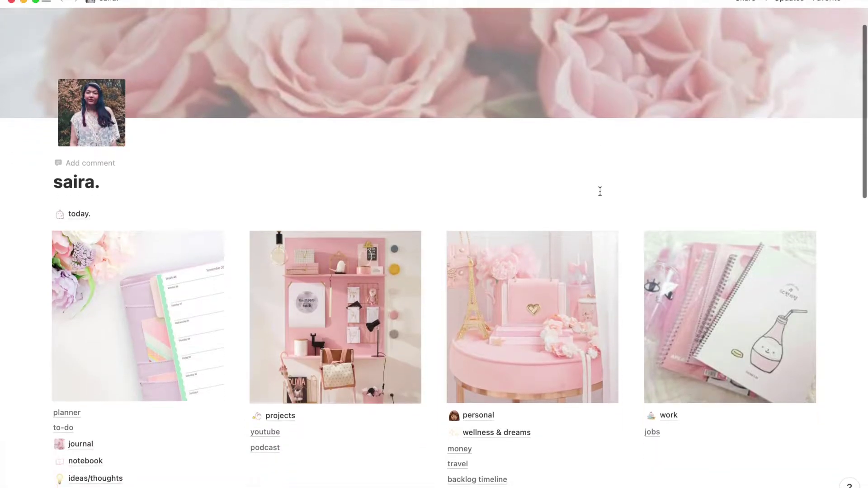
{"action": "scroll", "coordinate": [600, 192], "scroll_direction": "down", "scroll_amount": 3}
{"action": "scroll", "coordinate": [407, 149], "scroll_direction": "down", "scroll_amount": 3}
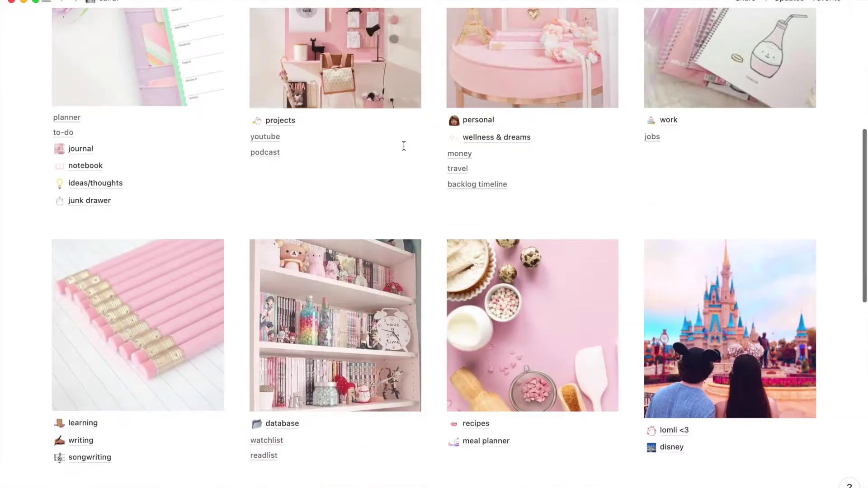
{"action": "scroll", "coordinate": [403, 146], "scroll_direction": "down", "scroll_amount": 1}
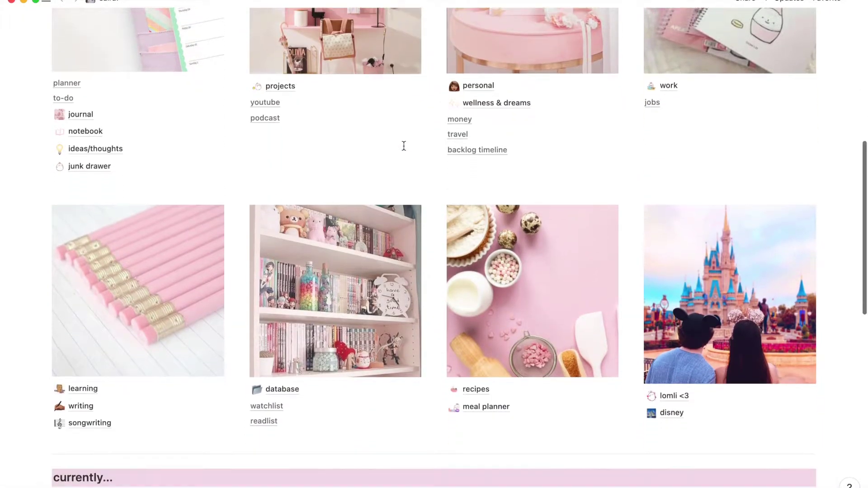
{"action": "scroll", "coordinate": [404, 148], "scroll_direction": "down", "scroll_amount": 4}
{"action": "scroll", "coordinate": [404, 148], "scroll_direction": "down", "scroll_amount": 1}
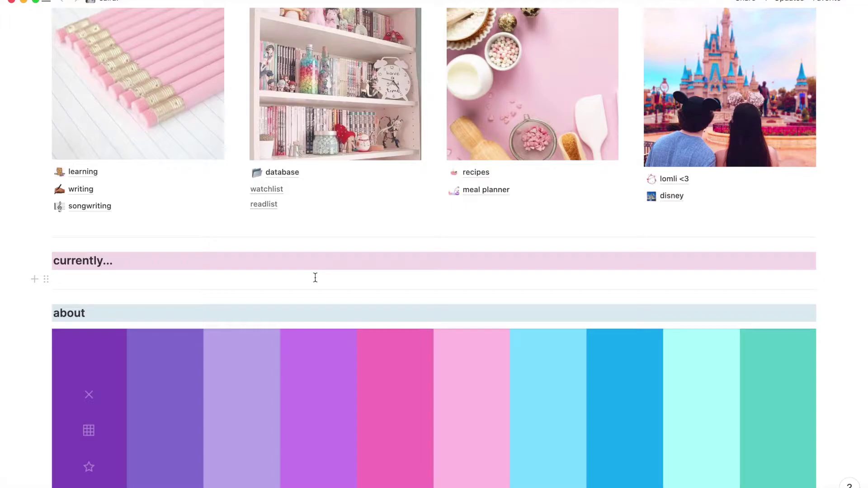
{"action": "scroll", "coordinate": [315, 278], "scroll_direction": "down", "scroll_amount": 4}
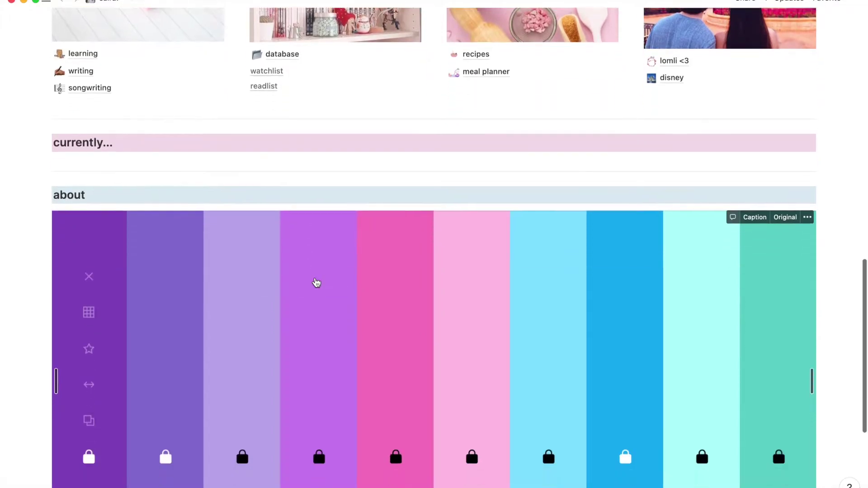
{"action": "scroll", "coordinate": [316, 282], "scroll_direction": "down", "scroll_amount": 2}
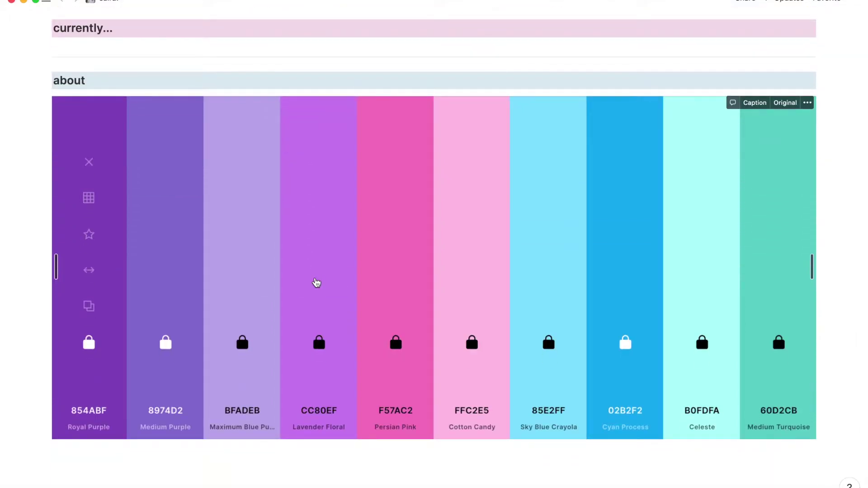
{"action": "scroll", "coordinate": [316, 283], "scroll_direction": "up", "scroll_amount": 10}
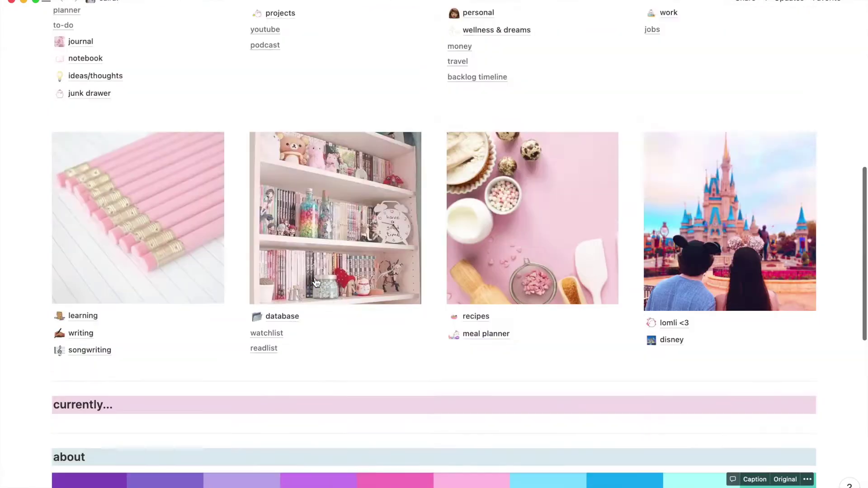
{"action": "scroll", "coordinate": [272, 258], "scroll_direction": "up", "scroll_amount": 10}
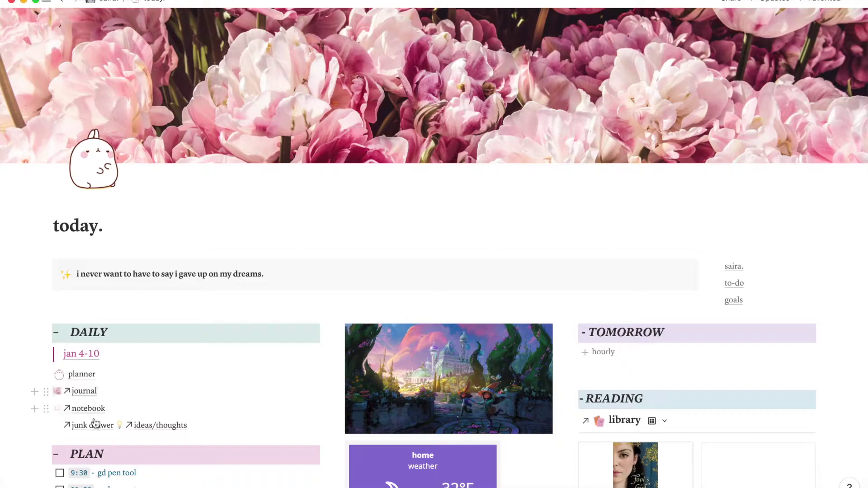
{"action": "scroll", "coordinate": [576, 316], "scroll_direction": "down", "scroll_amount": 3}
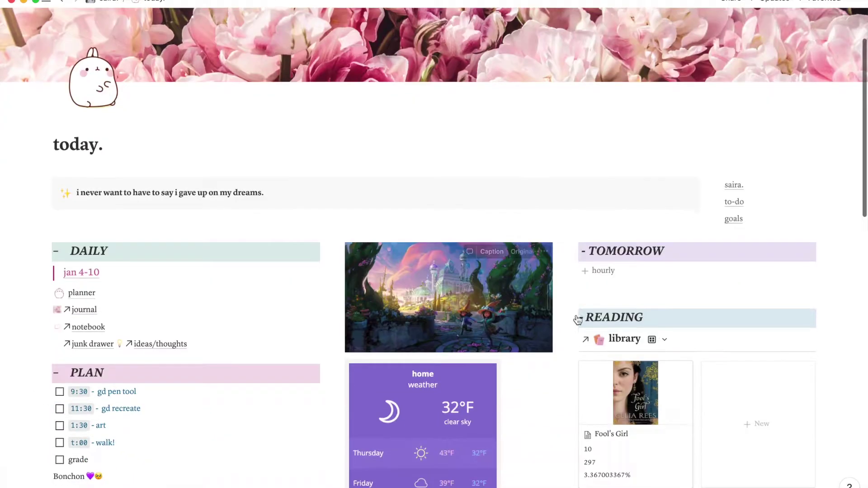
{"action": "scroll", "coordinate": [640, 291], "scroll_direction": "down", "scroll_amount": 1}
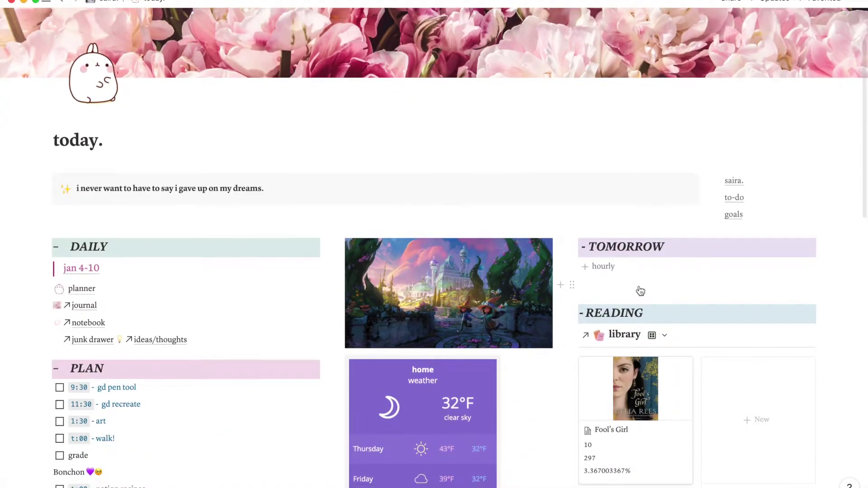
{"action": "scroll", "coordinate": [135, 374], "scroll_direction": "down", "scroll_amount": 2}
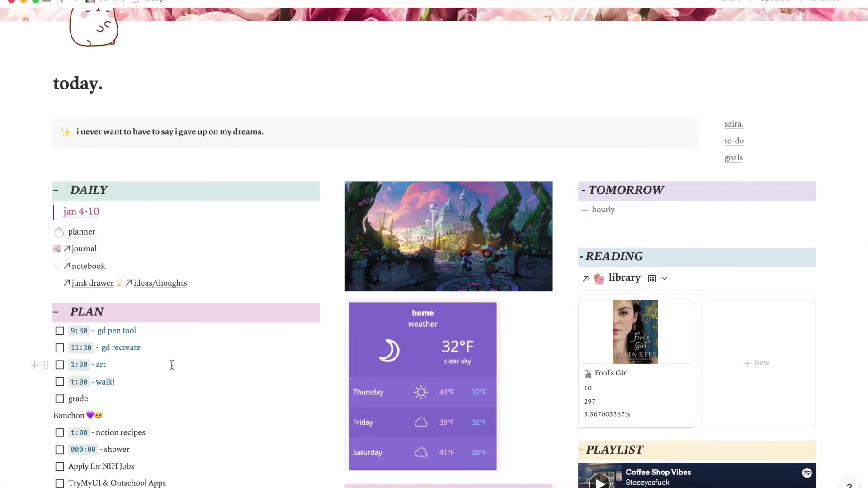
{"action": "scroll", "coordinate": [171, 365], "scroll_direction": "down", "scroll_amount": 1}
{"action": "scroll", "coordinate": [171, 366], "scroll_direction": "down", "scroll_amount": 3}
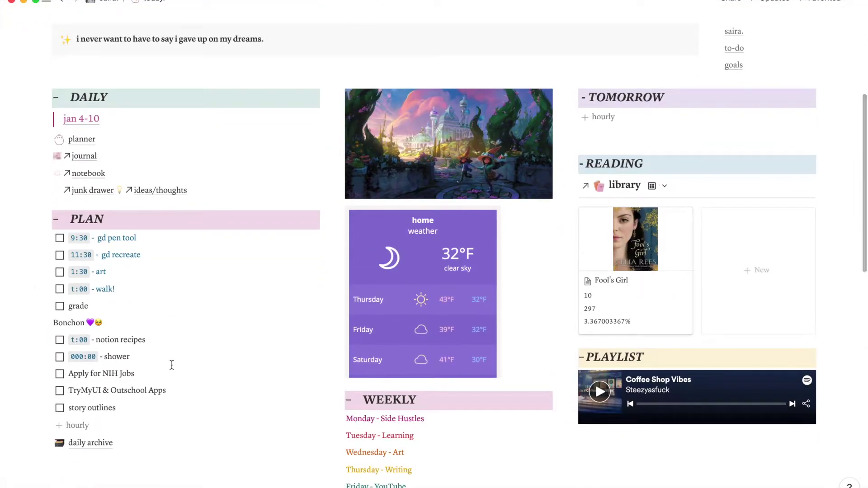
{"action": "scroll", "coordinate": [171, 365], "scroll_direction": "down", "scroll_amount": 1}
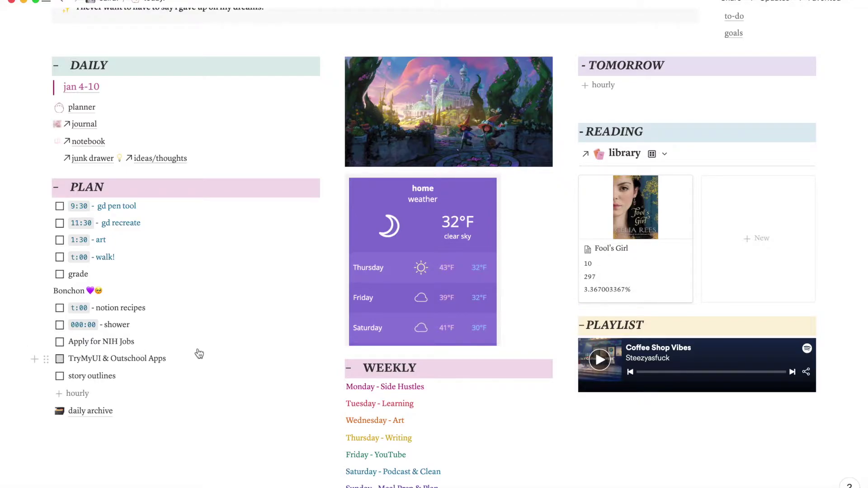
Mark TryMyUI & Outschool Apps done, move it into daily archive, then head to the planner page
{"action": "left_click", "coordinate": [60, 358]}
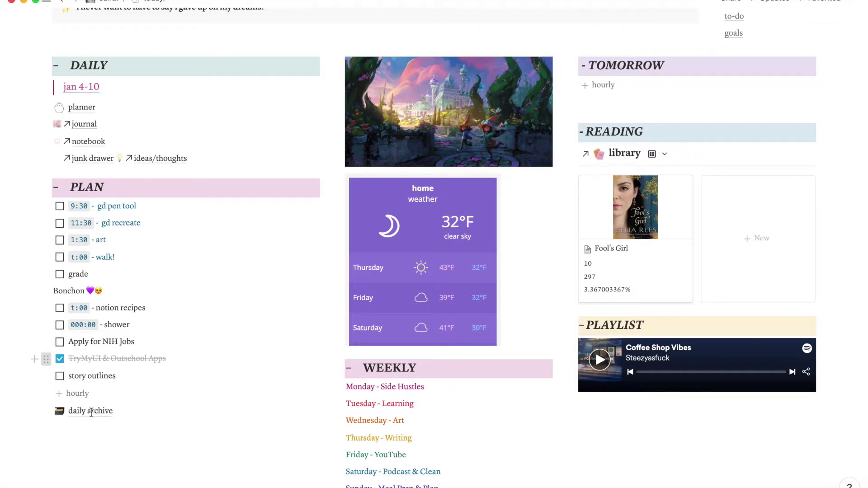
{"action": "left_click_drag", "start_coordinate": [91, 413], "coordinate": [89, 416]}
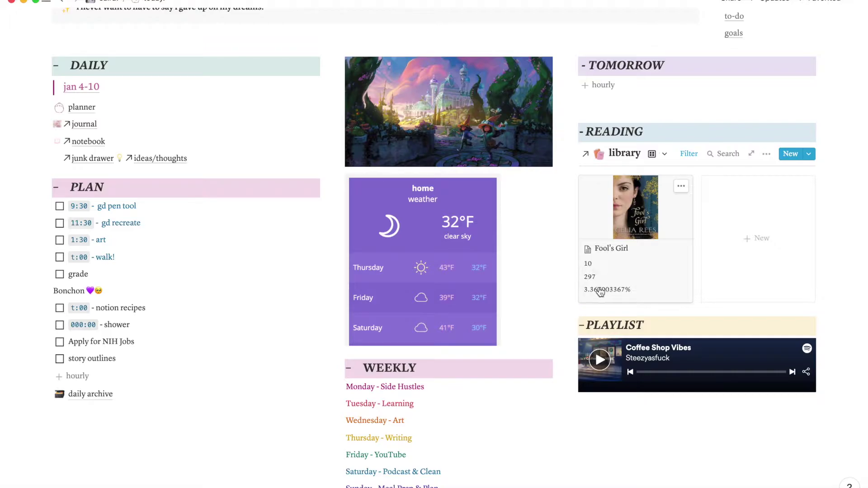
{"action": "scroll", "coordinate": [563, 369], "scroll_direction": "down", "scroll_amount": 2}
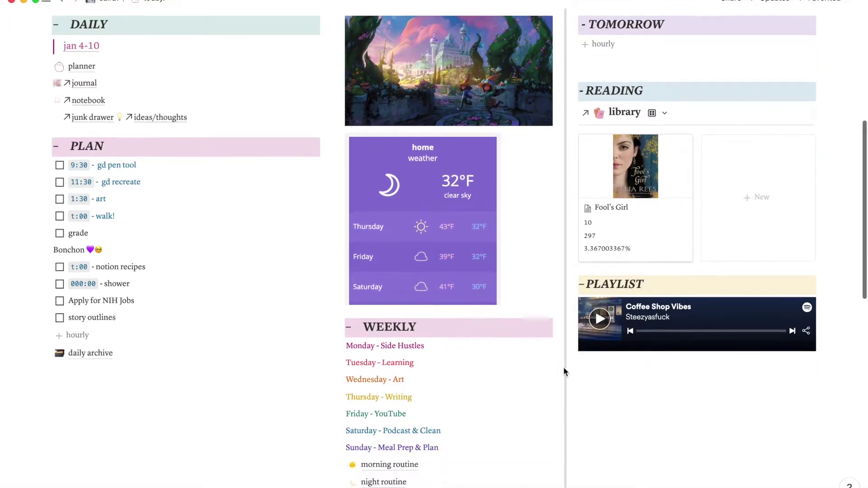
{"action": "scroll", "coordinate": [564, 367], "scroll_direction": "down", "scroll_amount": 2}
{"action": "scroll", "coordinate": [564, 367], "scroll_direction": "down", "scroll_amount": 1}
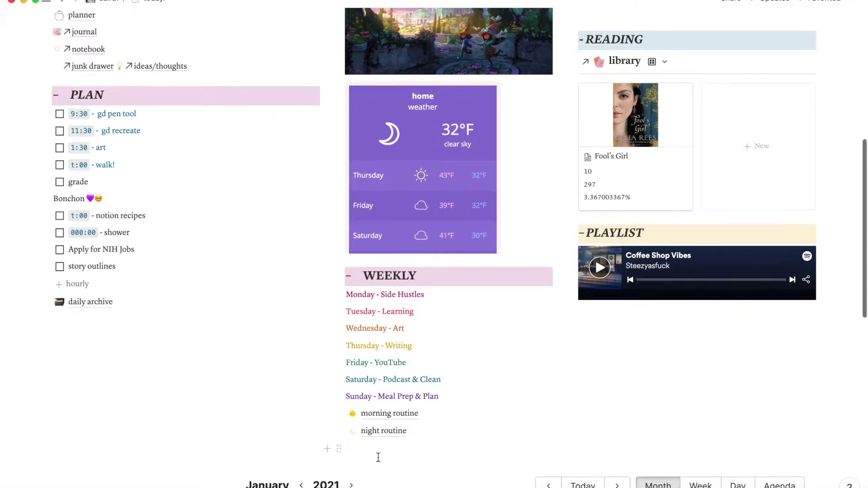
{"action": "scroll", "coordinate": [378, 458], "scroll_direction": "down", "scroll_amount": 2}
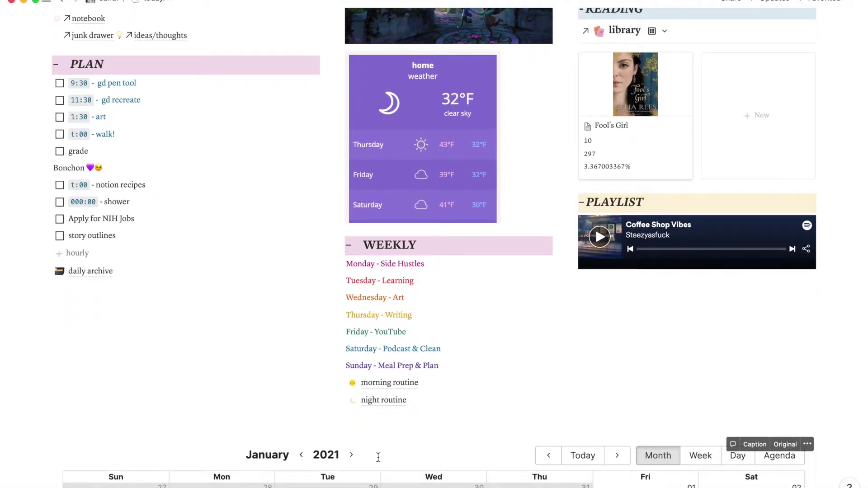
{"action": "scroll", "coordinate": [378, 458], "scroll_direction": "up", "scroll_amount": 4}
{"action": "scroll", "coordinate": [377, 457], "scroll_direction": "up", "scroll_amount": 5}
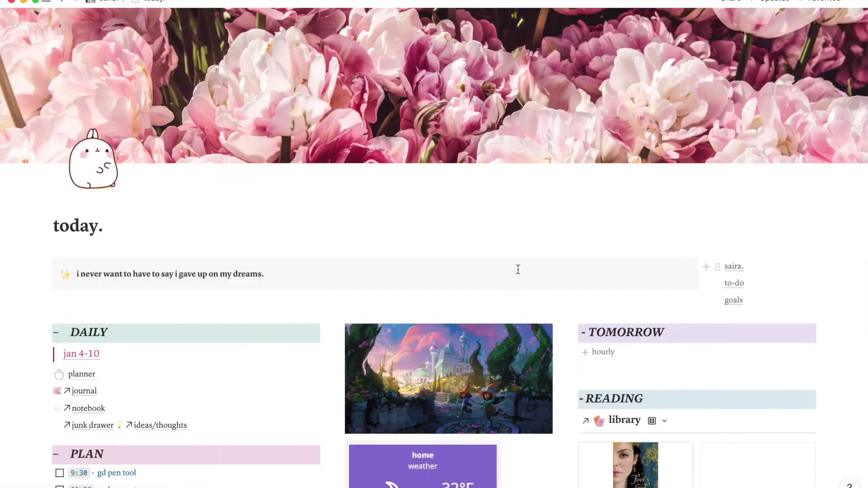
{"action": "left_click", "coordinate": [85, 376]}
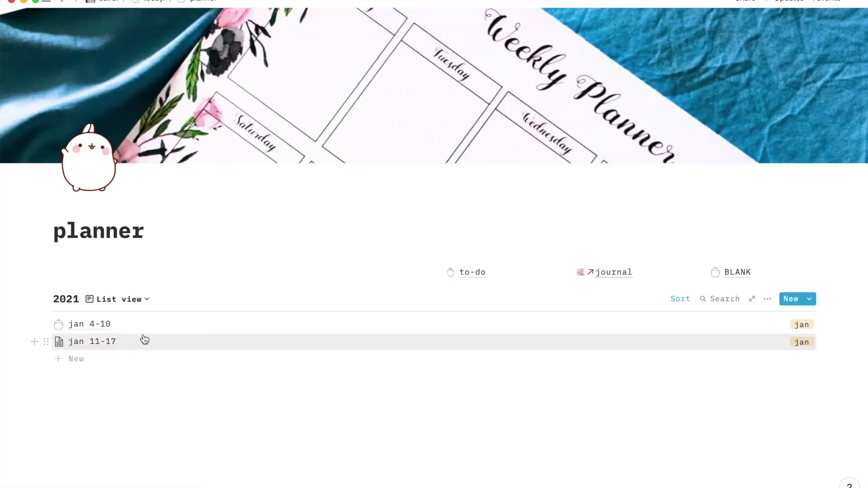
{"action": "scroll", "coordinate": [136, 336], "scroll_direction": "down", "scroll_amount": 1}
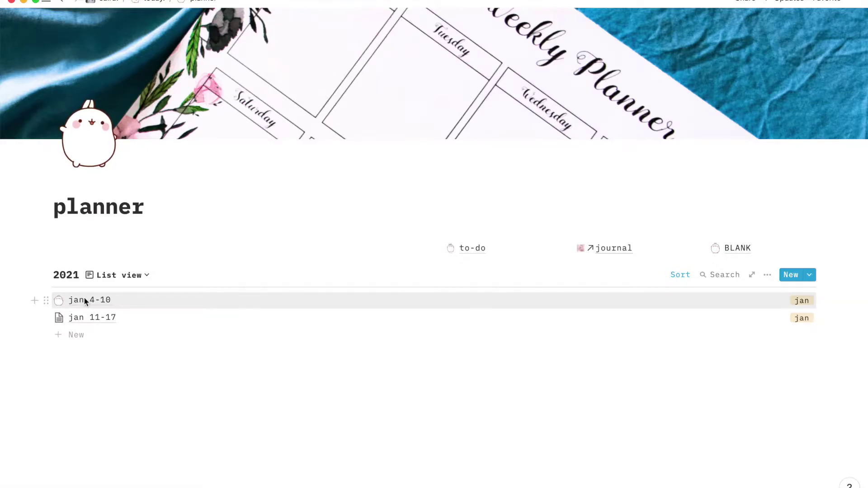
Preview the jan 4-10 week page from the planner list
{"action": "left_click", "coordinate": [84, 301]}
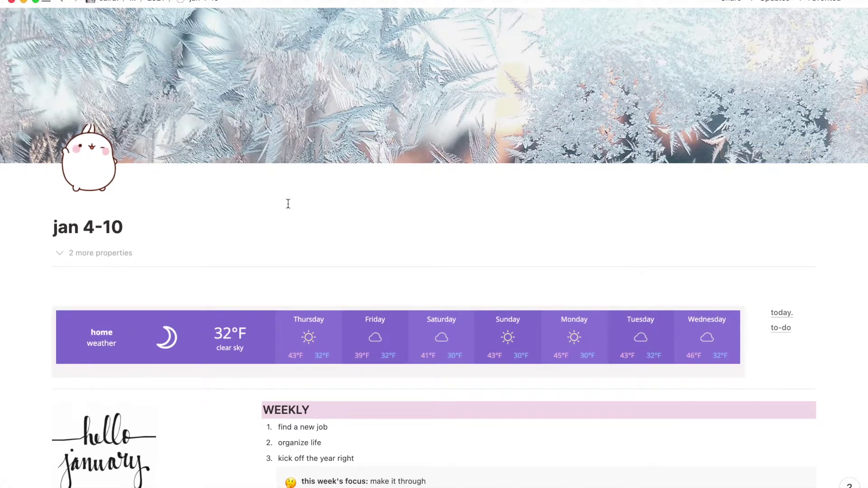
{"action": "scroll", "coordinate": [287, 204], "scroll_direction": "down", "scroll_amount": 2}
{"action": "scroll", "coordinate": [279, 202], "scroll_direction": "down", "scroll_amount": 1}
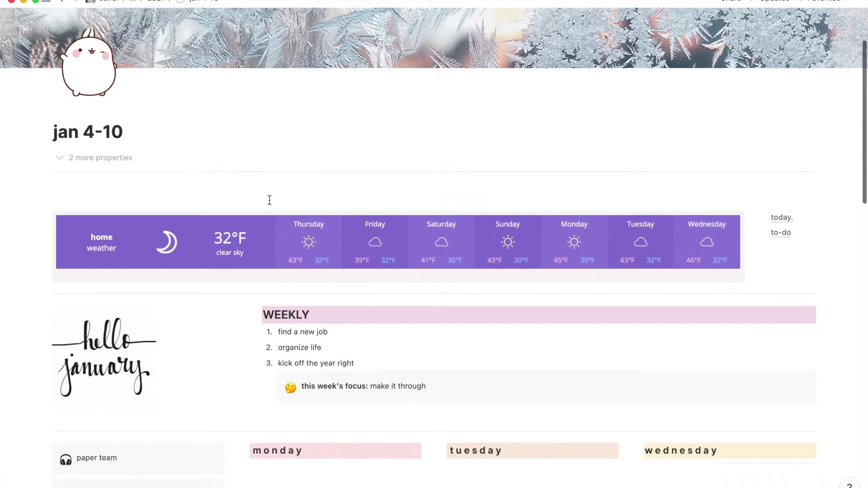
{"action": "scroll", "coordinate": [701, 211], "scroll_direction": "down", "scroll_amount": 1}
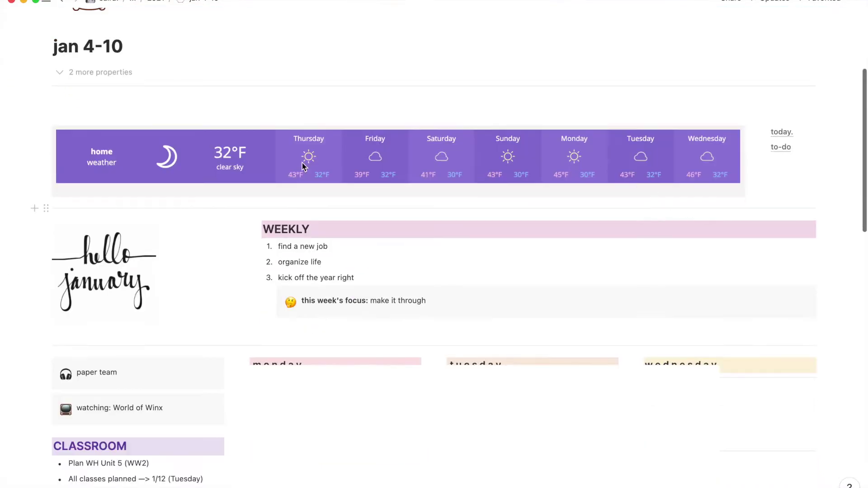
{"action": "scroll", "coordinate": [276, 181], "scroll_direction": "down", "scroll_amount": 1}
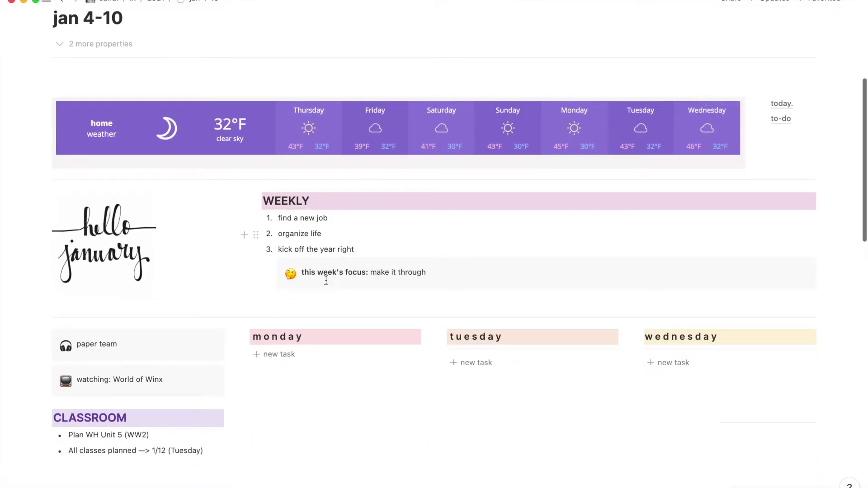
{"action": "scroll", "coordinate": [439, 267], "scroll_direction": "down", "scroll_amount": 2}
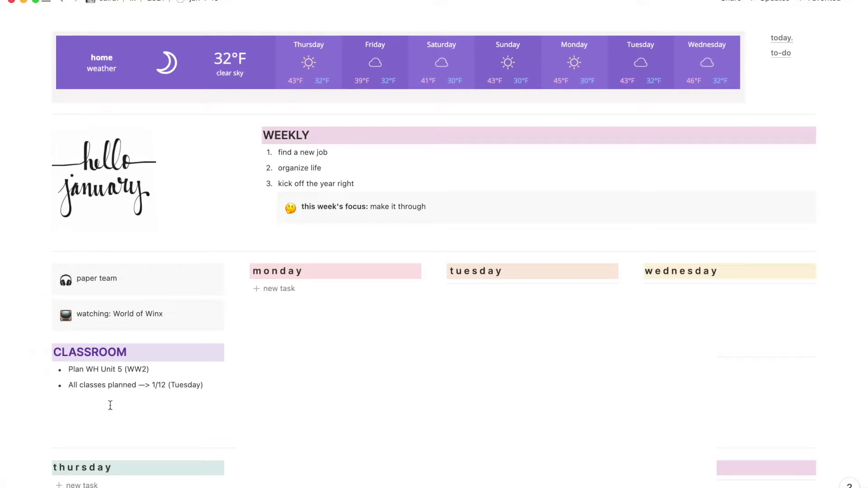
{"action": "scroll", "coordinate": [110, 406], "scroll_direction": "down", "scroll_amount": 1}
{"action": "scroll", "coordinate": [238, 328], "scroll_direction": "down", "scroll_amount": 1}
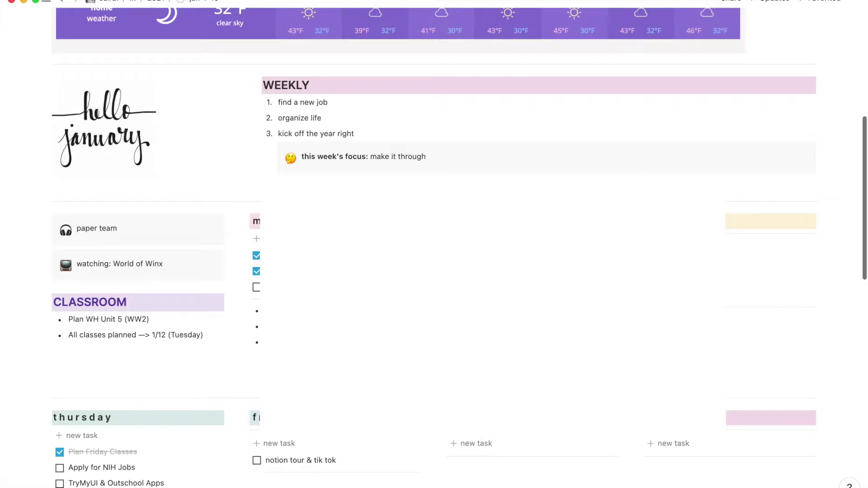
{"action": "scroll", "coordinate": [785, 338], "scroll_direction": "down", "scroll_amount": 1}
{"action": "scroll", "coordinate": [785, 339], "scroll_direction": "down", "scroll_amount": 2}
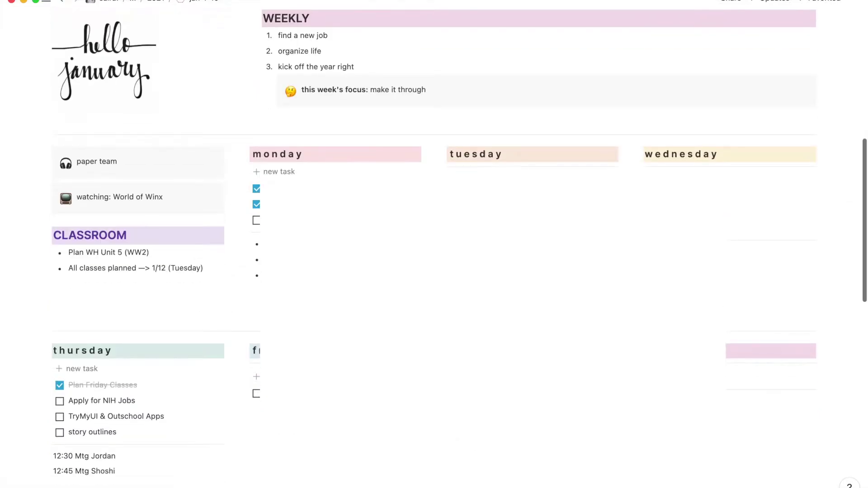
{"action": "scroll", "coordinate": [73, 295], "scroll_direction": "down", "scroll_amount": 3}
{"action": "scroll", "coordinate": [72, 294], "scroll_direction": "down", "scroll_amount": 1}
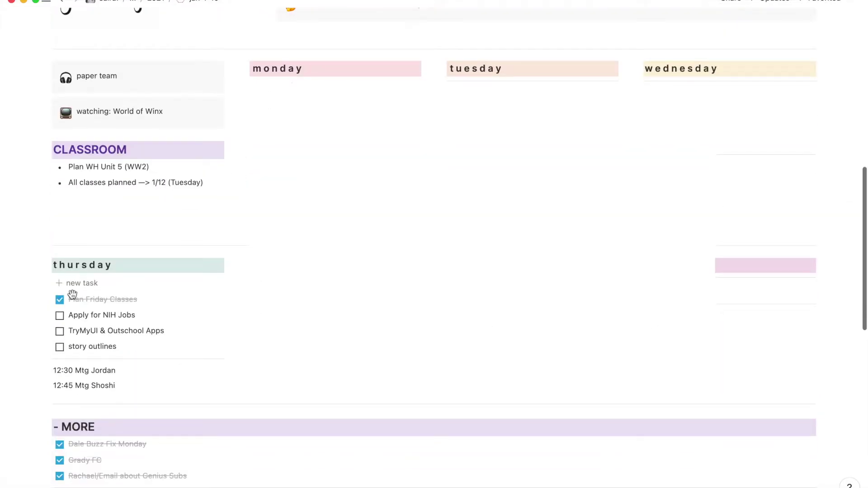
{"action": "scroll", "coordinate": [581, 299], "scroll_direction": "down", "scroll_amount": 2}
{"action": "scroll", "coordinate": [582, 299], "scroll_direction": "down", "scroll_amount": 1}
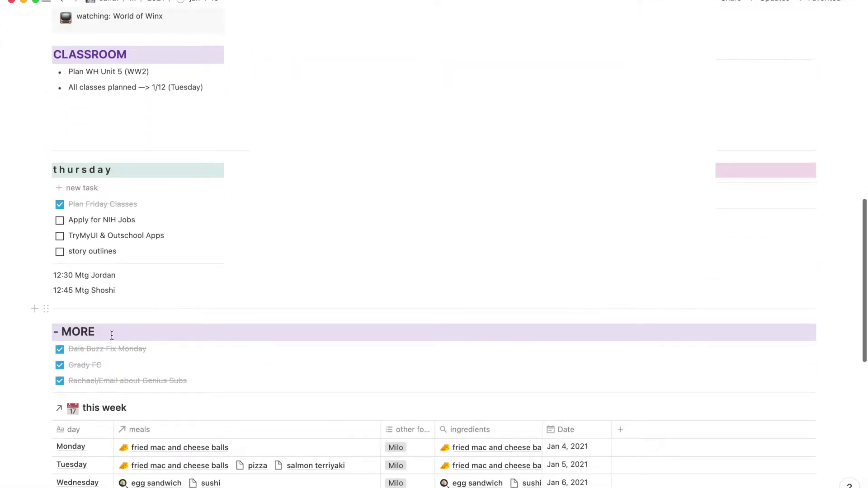
{"action": "scroll", "coordinate": [207, 357], "scroll_direction": "down", "scroll_amount": 3}
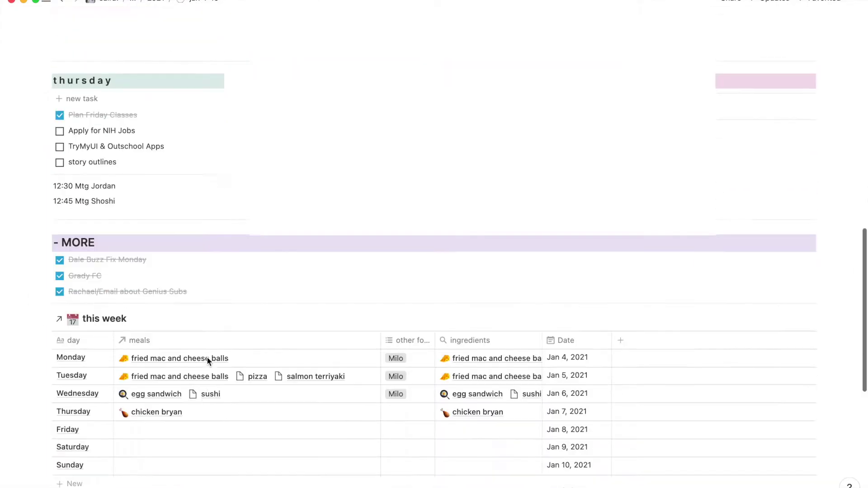
{"action": "scroll", "coordinate": [206, 358], "scroll_direction": "down", "scroll_amount": 2}
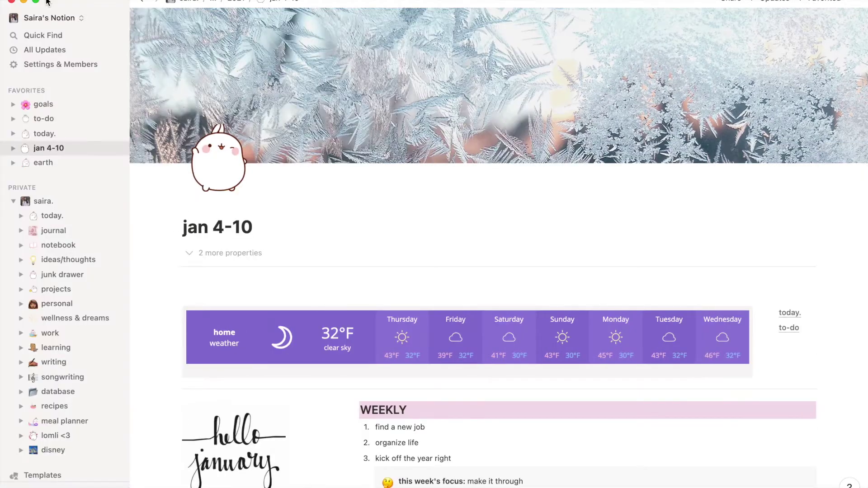
{"action": "scroll", "coordinate": [89, 191], "scroll_direction": "down", "scroll_amount": 1}
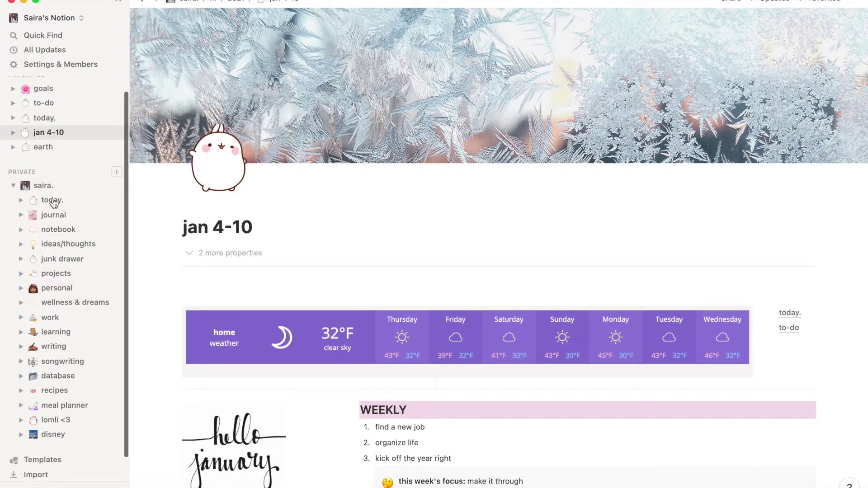
Expand and collapse the today. page's subpages in the sidebar, then go to journal
{"action": "left_click", "coordinate": [21, 193]}
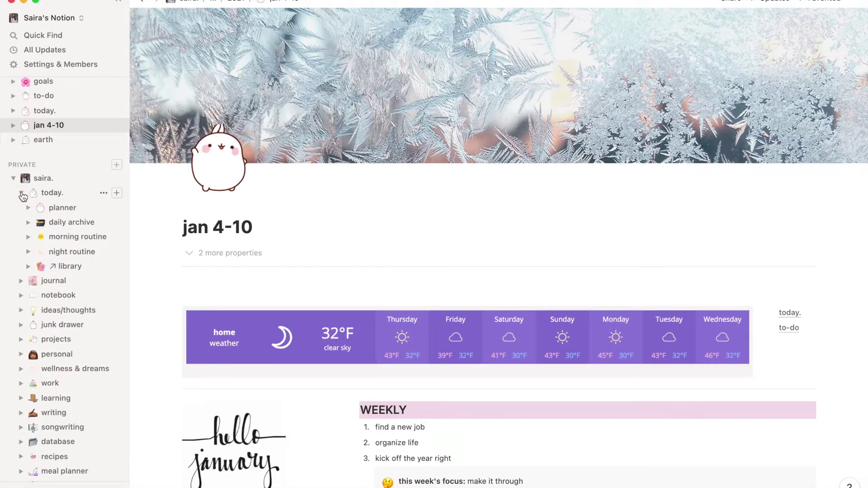
{"action": "left_click", "coordinate": [22, 192]}
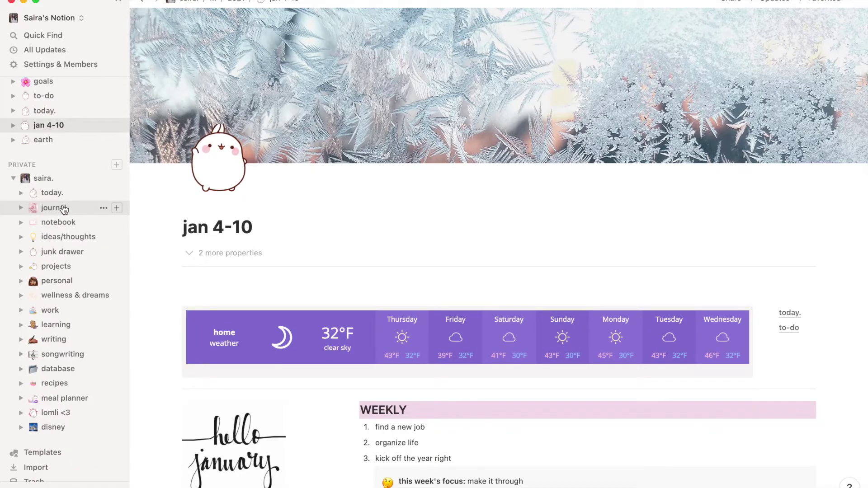
{"action": "left_click", "coordinate": [64, 209]}
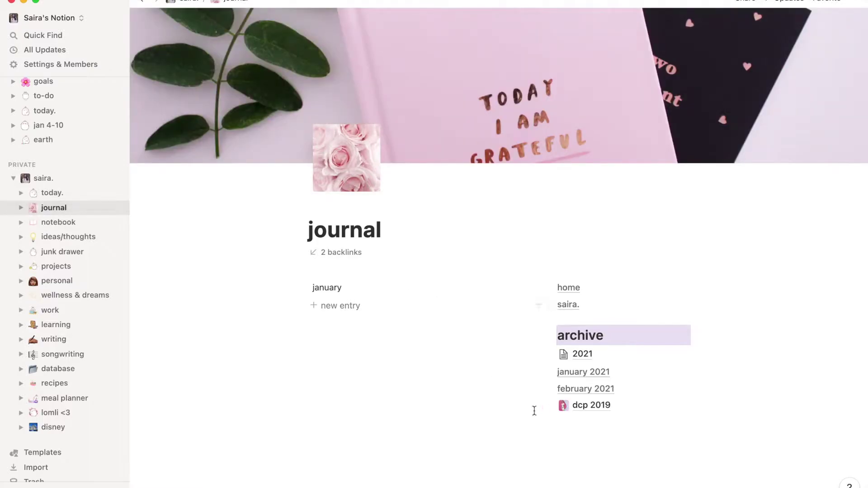
Visit the notebook, ideas/thoughts and junk drawer pages in turn from the sidebar
{"action": "left_click", "coordinate": [58, 224]}
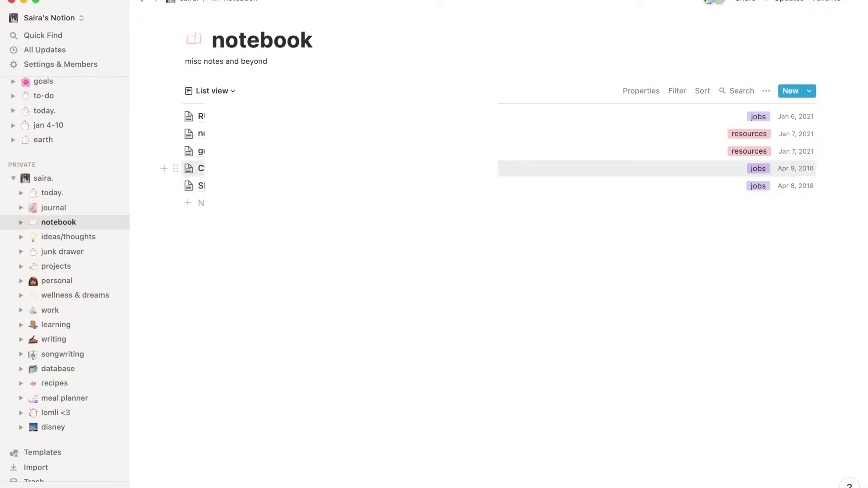
{"action": "left_click", "coordinate": [94, 239]}
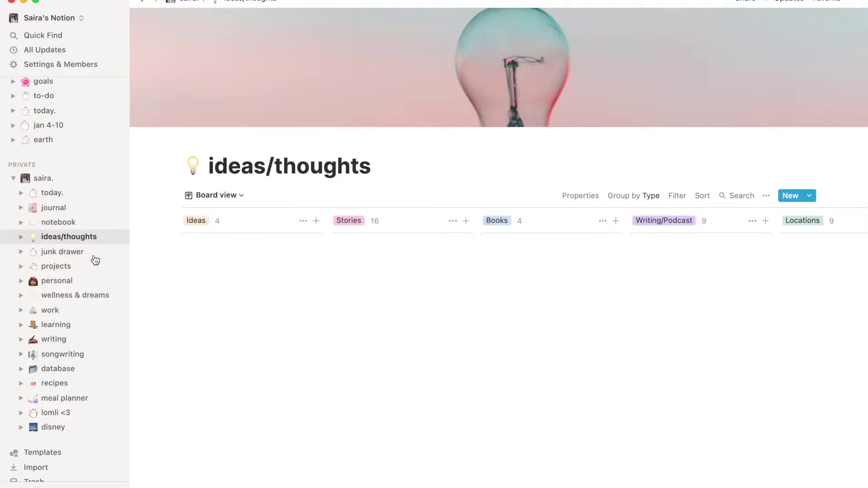
{"action": "left_click", "coordinate": [71, 259]}
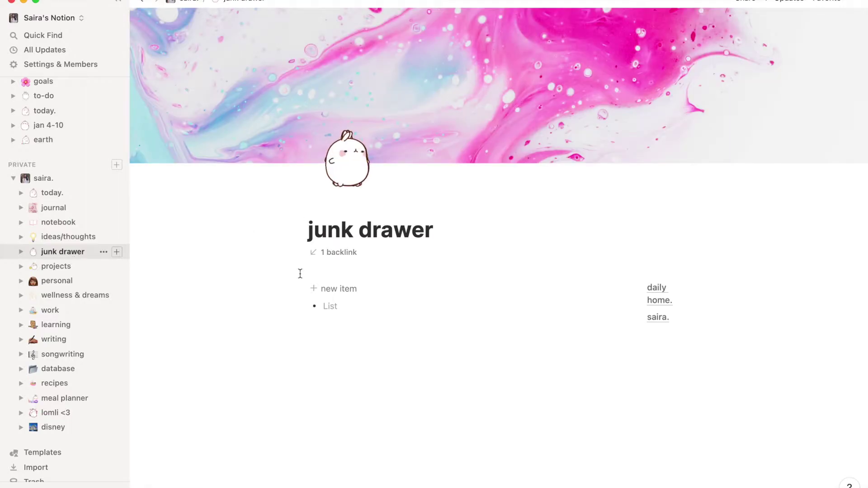
{"action": "mouse_move", "coordinate": [59, 221]}
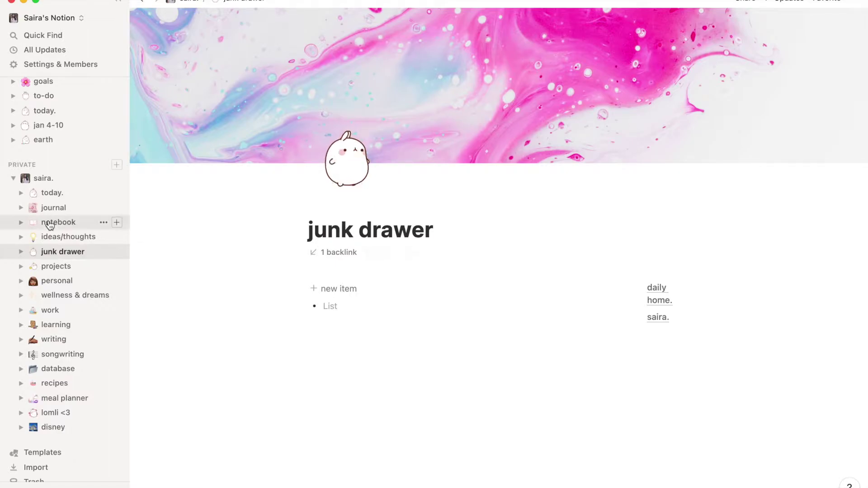
Go to the projects page and reveal its subpages in the sidebar tree
{"action": "left_click", "coordinate": [49, 272]}
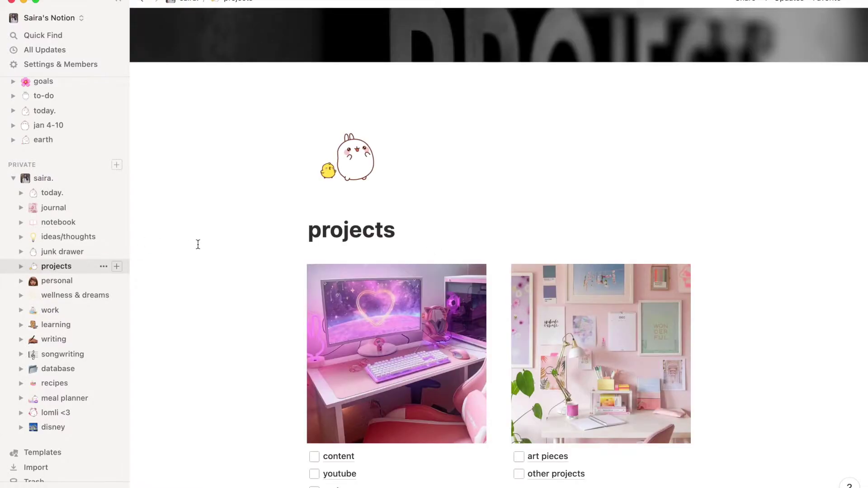
{"action": "scroll", "coordinate": [198, 246], "scroll_direction": "down", "scroll_amount": 3}
{"action": "scroll", "coordinate": [198, 244], "scroll_direction": "down", "scroll_amount": 1}
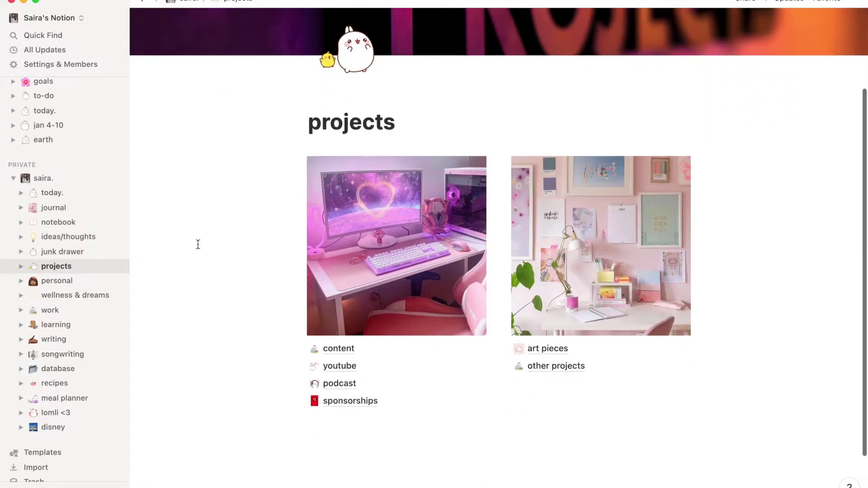
{"action": "left_click", "coordinate": [22, 269]}
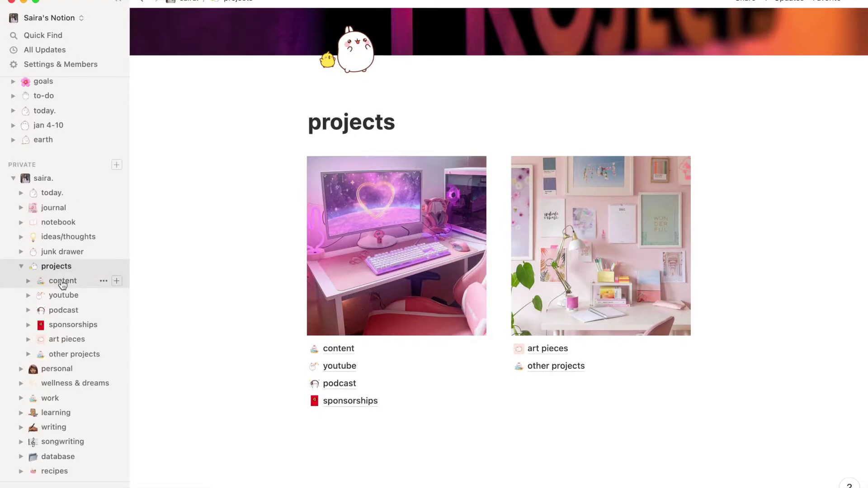
Show the content database as a Calendar and review the 120 undated pages list
{"action": "left_click", "coordinate": [62, 284]}
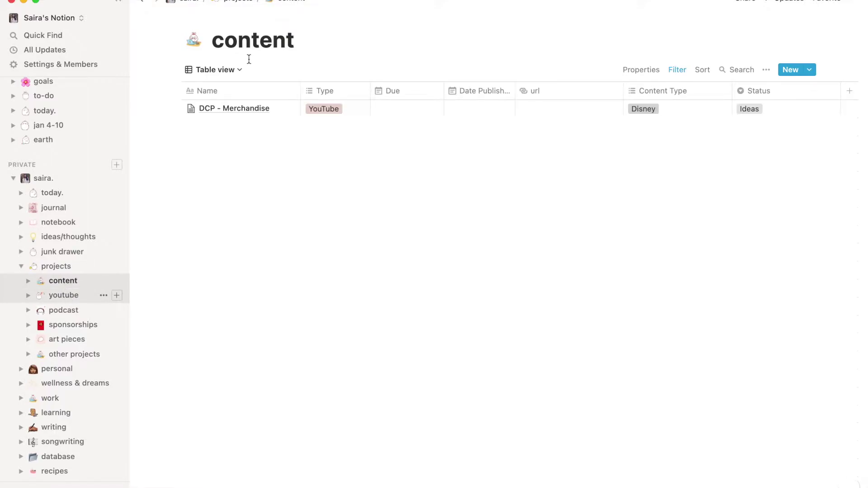
{"action": "left_click", "coordinate": [239, 69]}
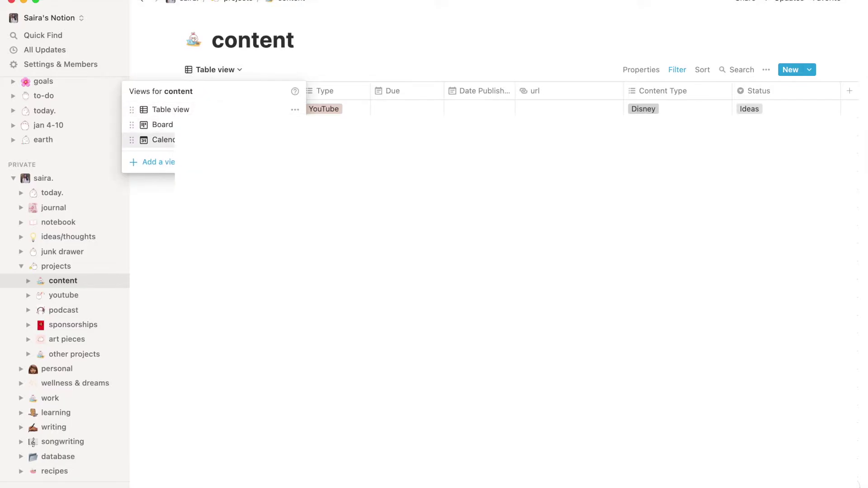
{"action": "left_click", "coordinate": [163, 140]}
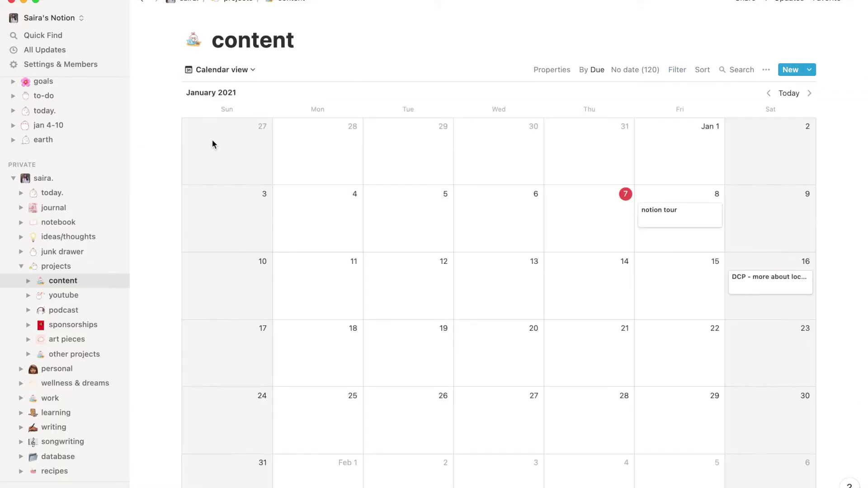
{"action": "scroll", "coordinate": [740, 207], "scroll_direction": "down", "scroll_amount": 2}
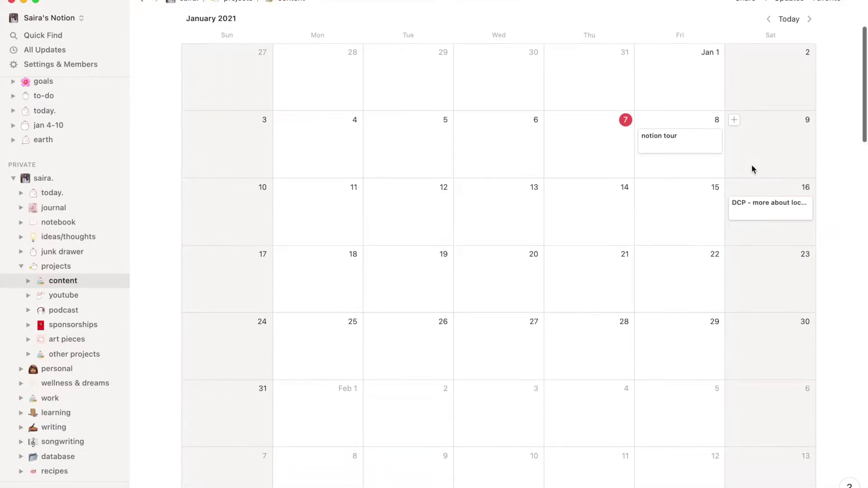
{"action": "scroll", "coordinate": [751, 169], "scroll_direction": "up", "scroll_amount": 2}
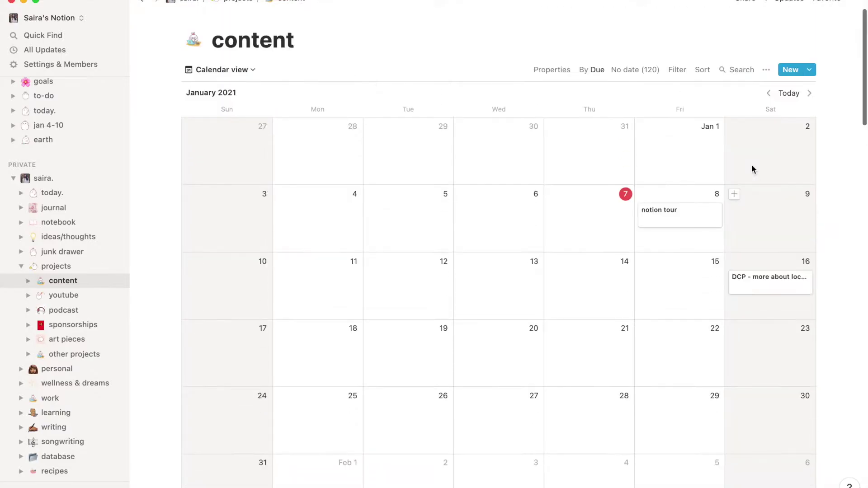
{"action": "left_click", "coordinate": [642, 71]}
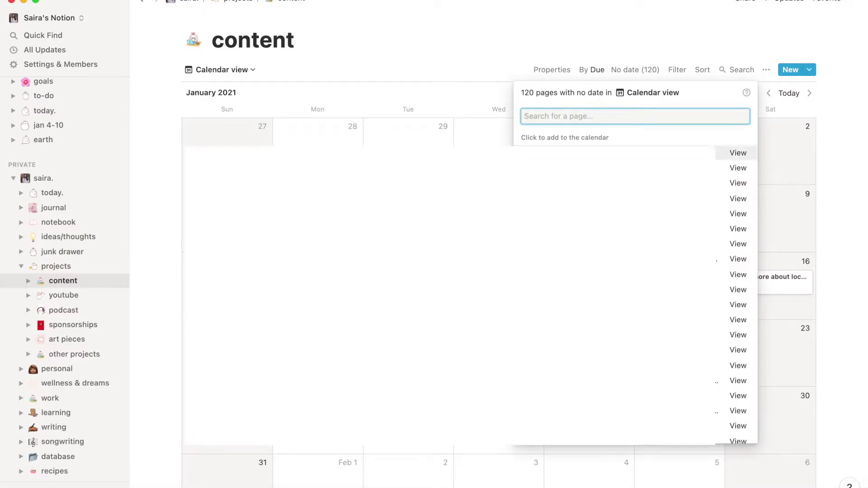
{"action": "left_click", "coordinate": [438, 55]}
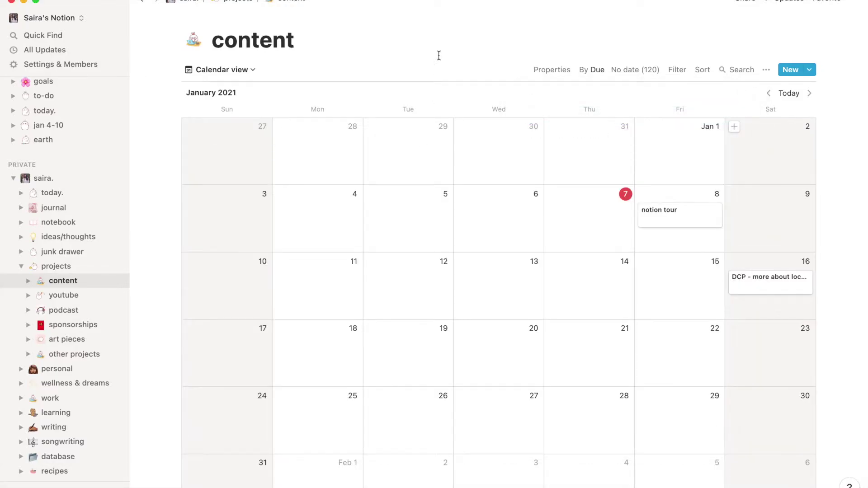
Visit the youtube project page, then the podcast page
{"action": "left_click", "coordinate": [55, 303]}
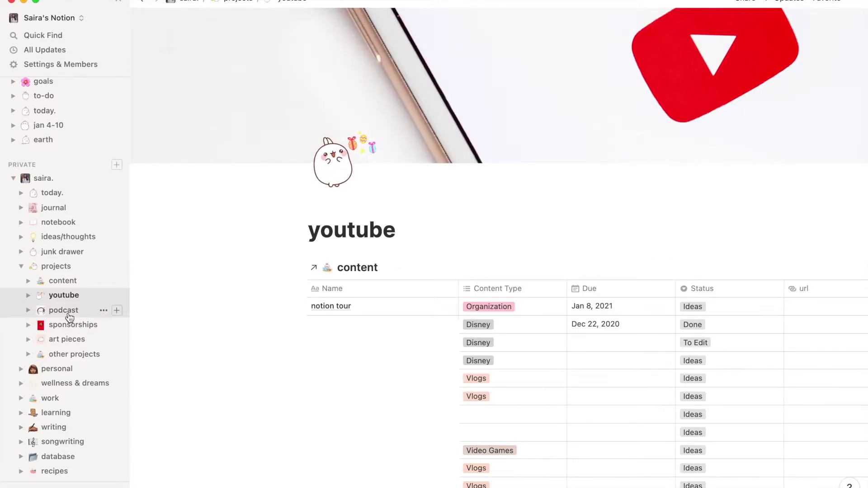
{"action": "left_click", "coordinate": [68, 316]}
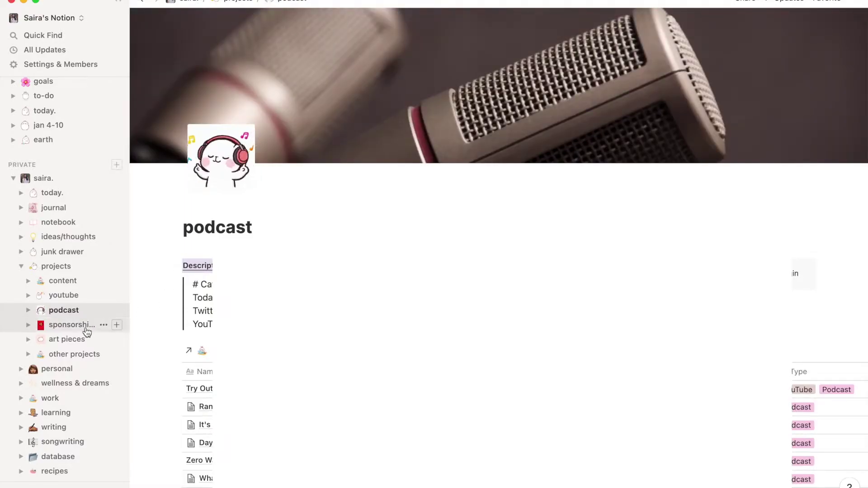
Visit the art pieces page, then the other projects page under projects
{"action": "left_click", "coordinate": [56, 342]}
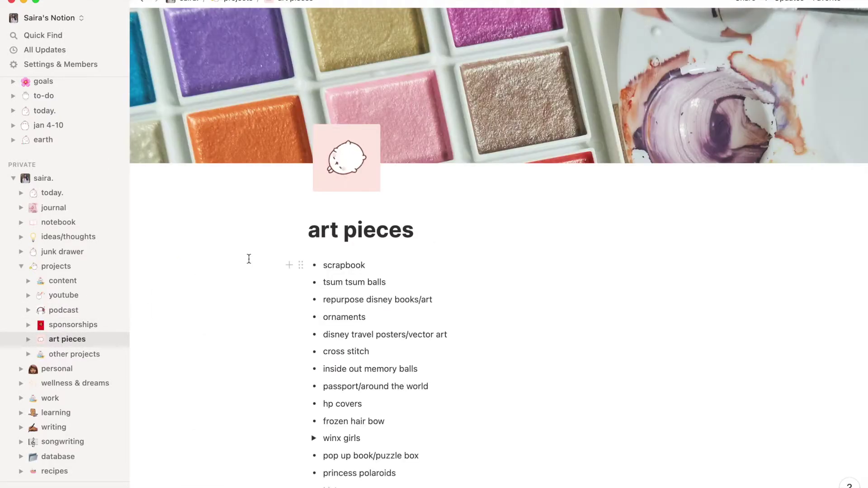
{"action": "scroll", "coordinate": [249, 260], "scroll_direction": "down", "scroll_amount": 2}
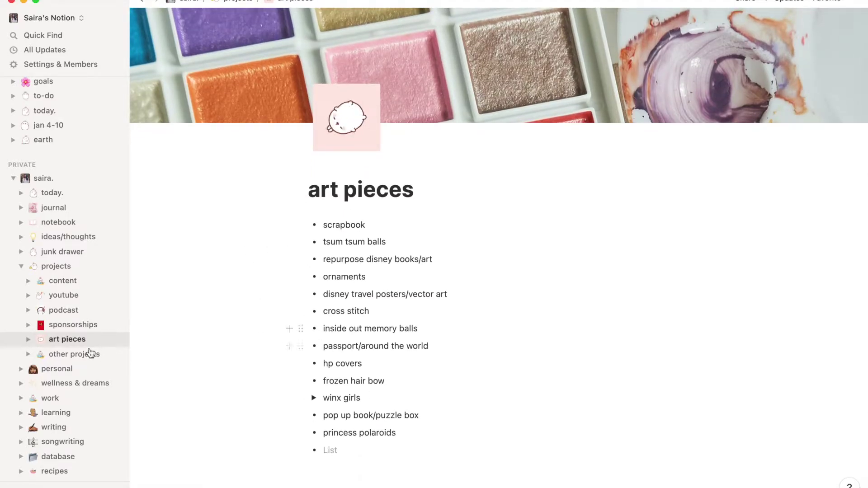
{"action": "left_click", "coordinate": [73, 355]}
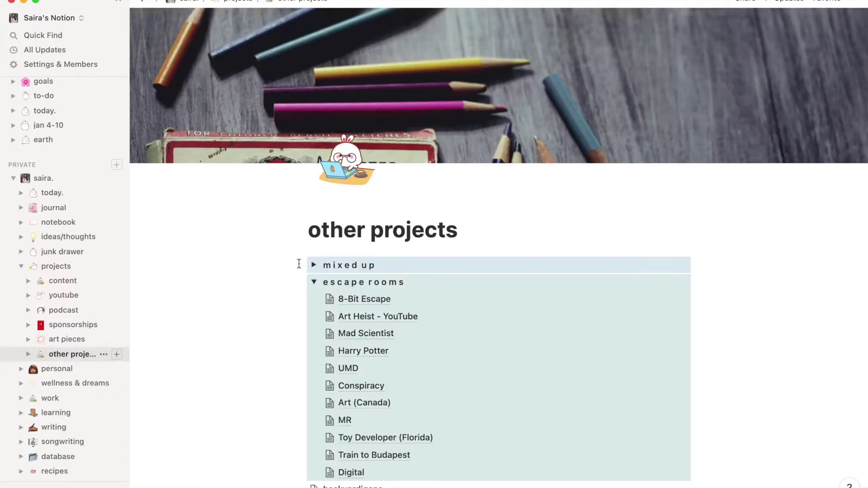
Toggle the escape rooms and mixed up sections, leaving both collapsed on other projects
{"action": "left_click", "coordinate": [313, 282]}
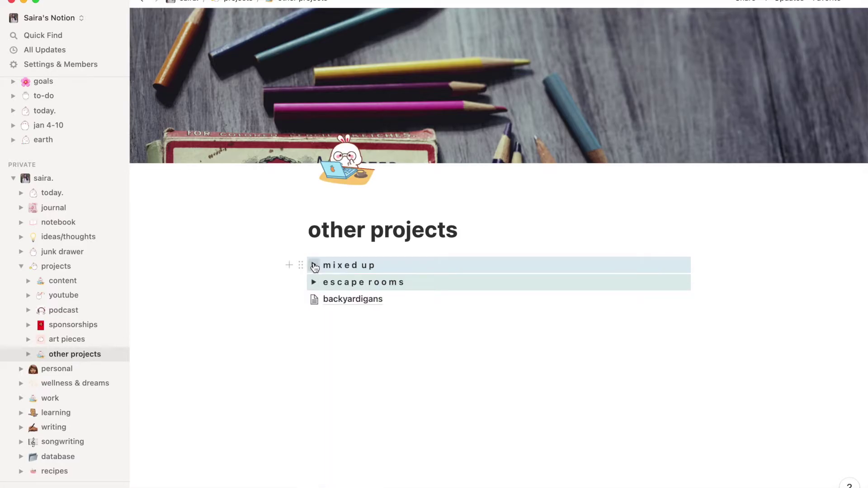
{"action": "left_click", "coordinate": [314, 265]}
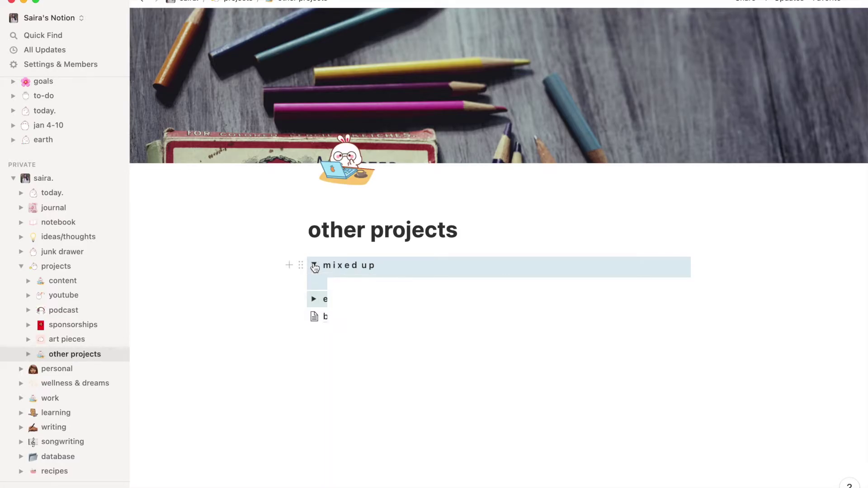
{"action": "scroll", "coordinate": [314, 263], "scroll_direction": "down", "scroll_amount": 3}
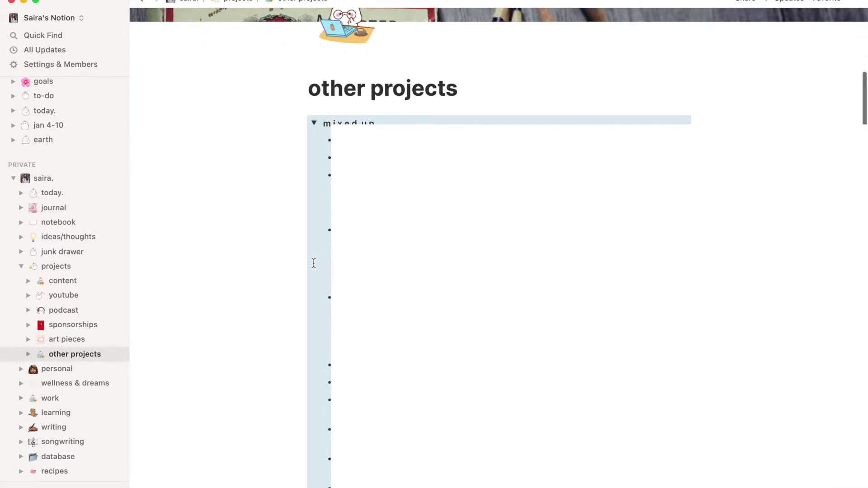
{"action": "scroll", "coordinate": [314, 263], "scroll_direction": "up", "scroll_amount": 2}
{"action": "left_click", "coordinate": [315, 189]}
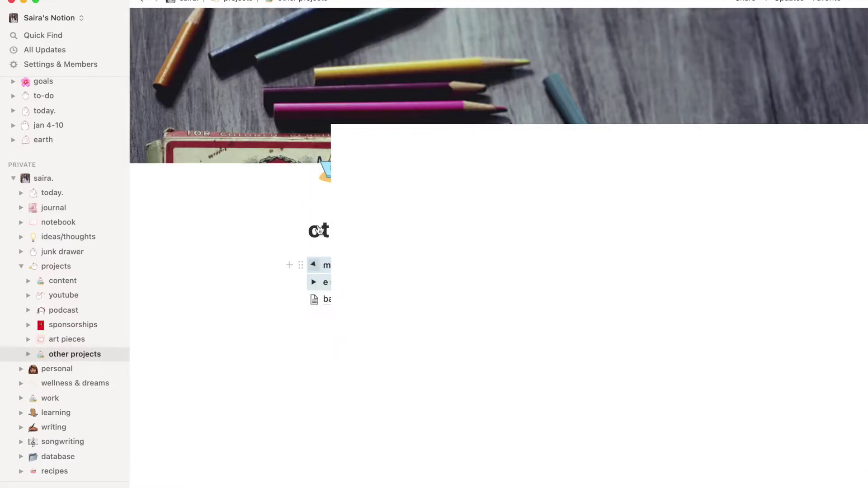
{"action": "left_click", "coordinate": [314, 283]}
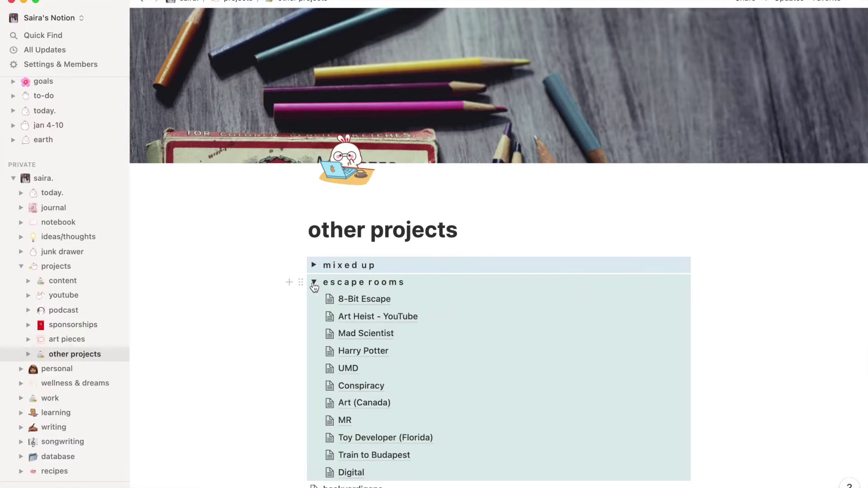
{"action": "scroll", "coordinate": [284, 316], "scroll_direction": "down", "scroll_amount": 2}
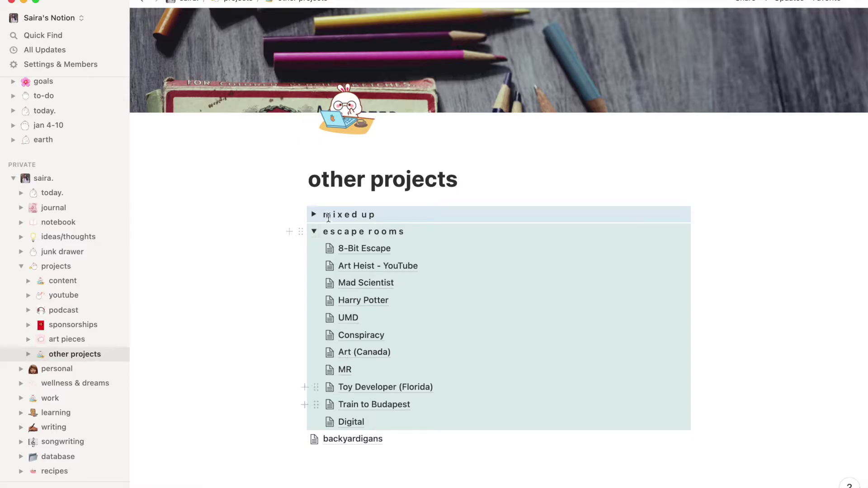
{"action": "left_click", "coordinate": [314, 232]}
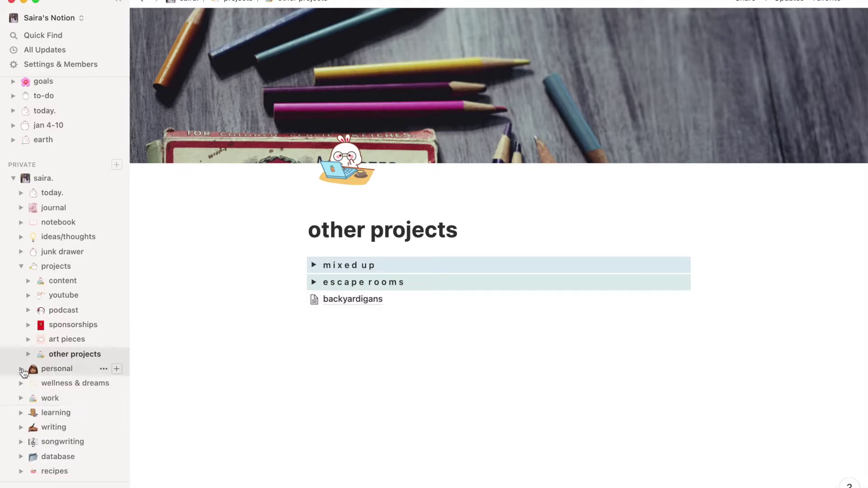
Go to the personal page, collapse projects and expand personal in the sidebar, then enter the personal subpage
{"action": "left_click", "coordinate": [56, 369]}
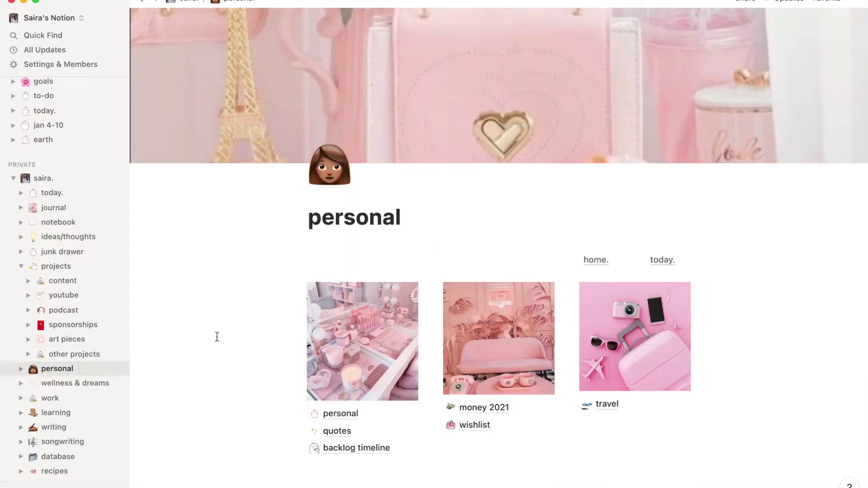
{"action": "scroll", "coordinate": [218, 337], "scroll_direction": "down", "scroll_amount": 2}
{"action": "scroll", "coordinate": [217, 337], "scroll_direction": "down", "scroll_amount": 2}
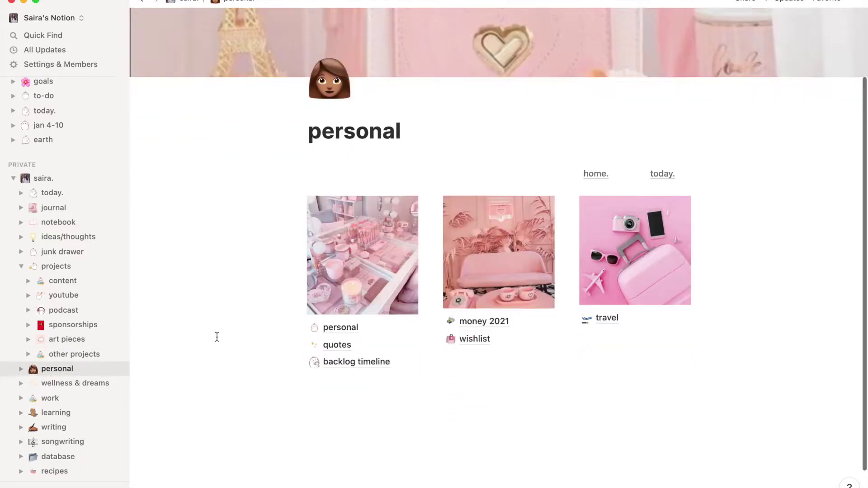
{"action": "scroll", "coordinate": [217, 338], "scroll_direction": "down", "scroll_amount": 1}
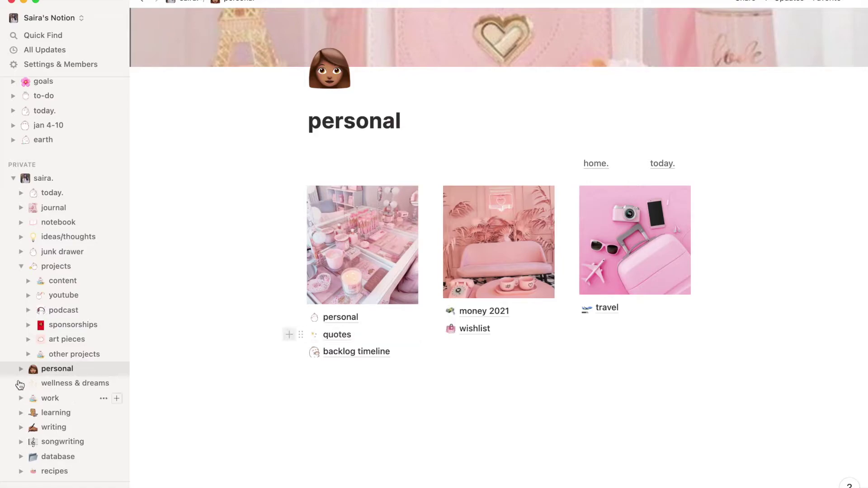
{"action": "mouse_move", "coordinate": [57, 368]}
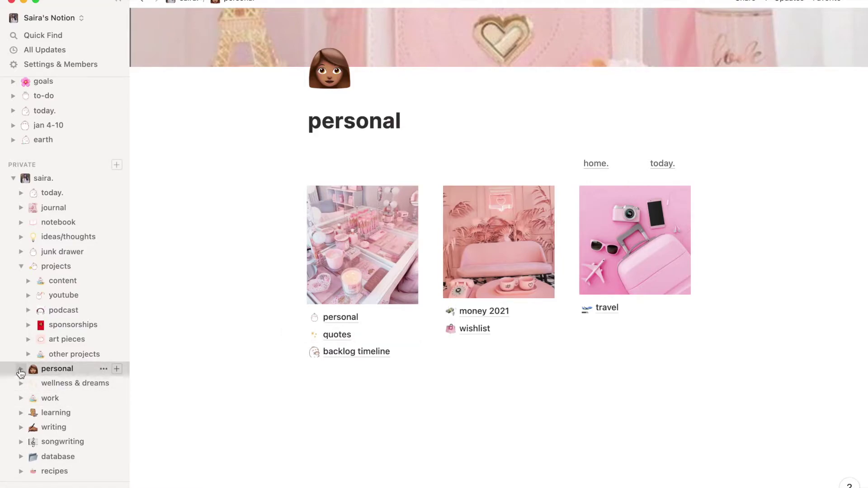
{"action": "left_click", "coordinate": [21, 266]}
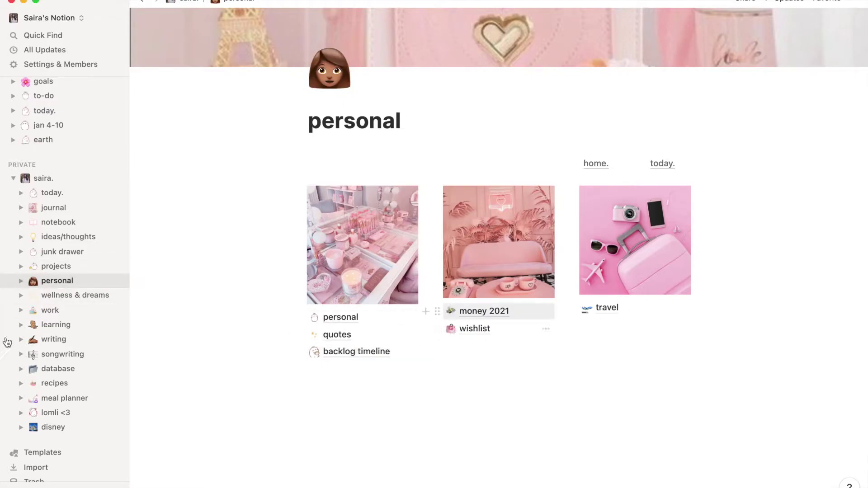
{"action": "left_click", "coordinate": [21, 280]}
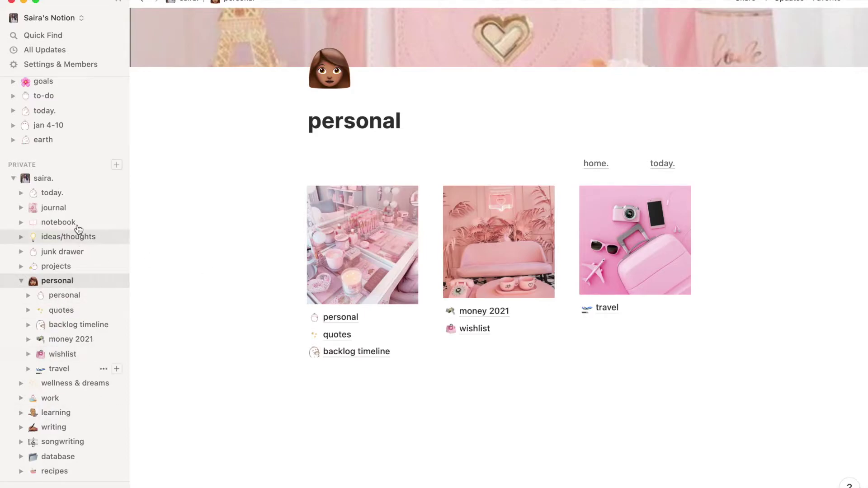
{"action": "left_click", "coordinate": [349, 319]}
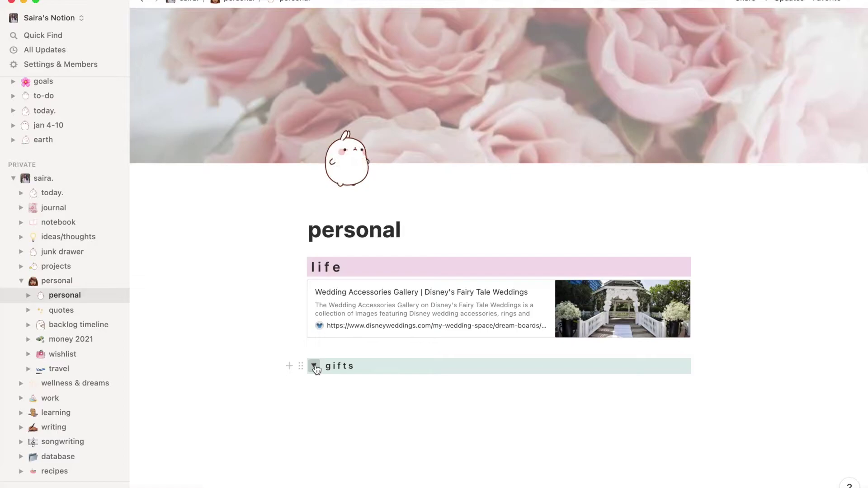
Toggle the gifts list, then visit the quotes database and the backlog timeline page
{"action": "left_click", "coordinate": [316, 369]}
{"action": "scroll", "coordinate": [314, 364], "scroll_direction": "down", "scroll_amount": 1}
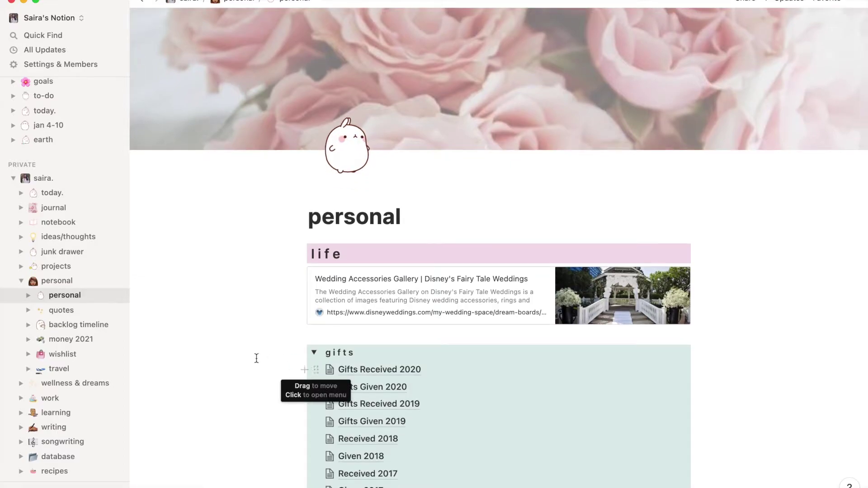
{"action": "scroll", "coordinate": [234, 376], "scroll_direction": "down", "scroll_amount": 2}
{"action": "key", "text": "super+alt+t"}
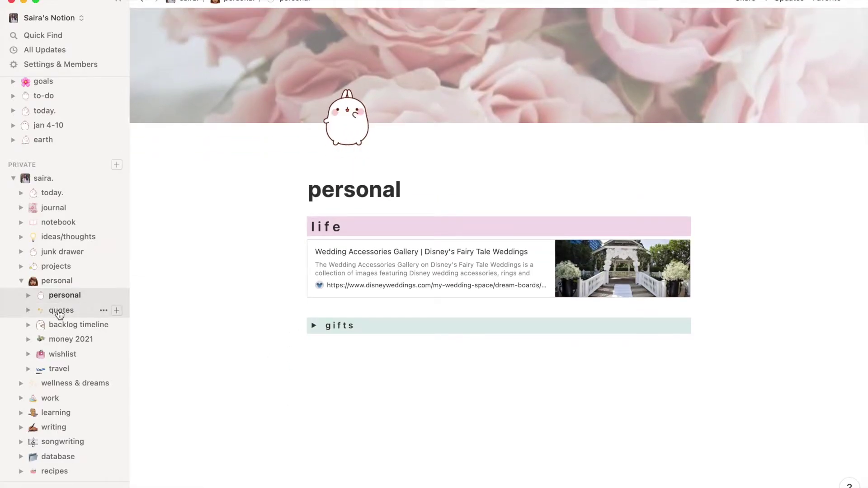
{"action": "left_click", "coordinate": [59, 313]}
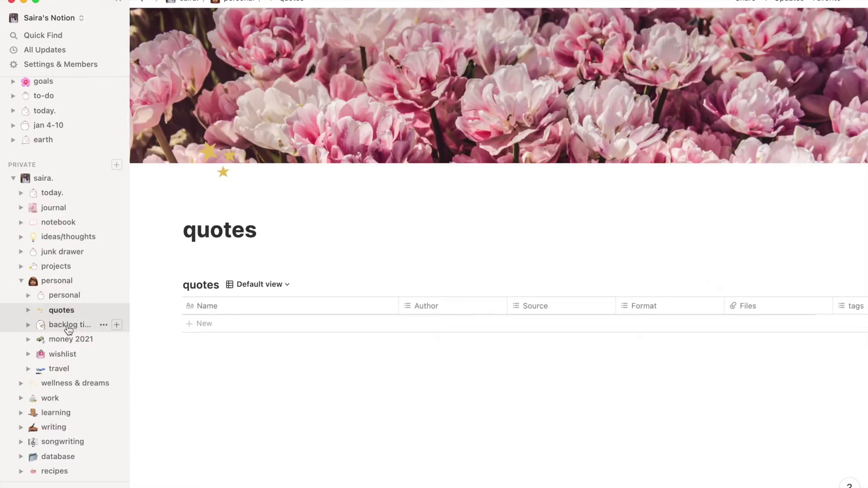
{"action": "left_click", "coordinate": [67, 331]}
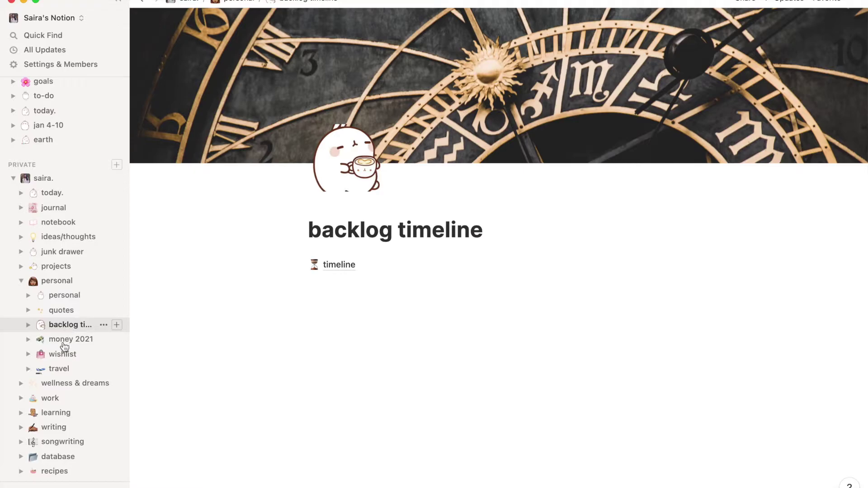
Open the money 2021 expense tracker page from the sidebar
{"action": "left_click", "coordinate": [65, 344]}
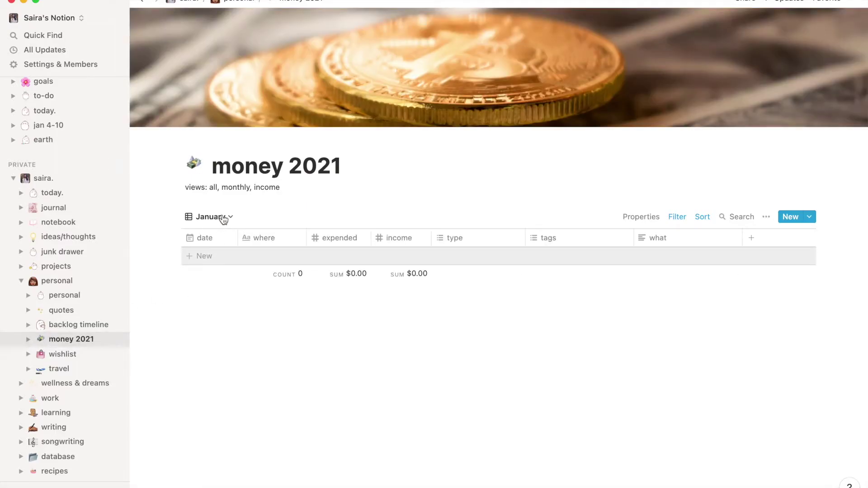
Peek at the money 2021 view list, then move on through wishlist to the travel page
{"action": "left_click", "coordinate": [225, 217]}
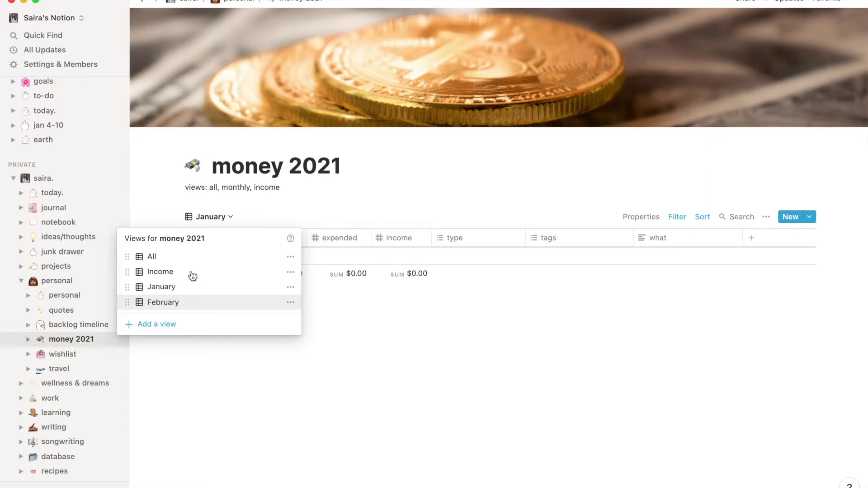
{"action": "left_click", "coordinate": [193, 367]}
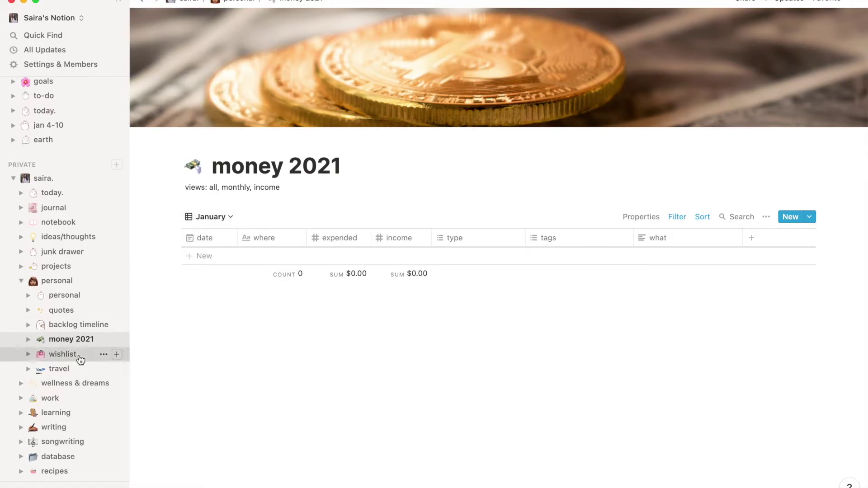
{"action": "left_click", "coordinate": [63, 355]}
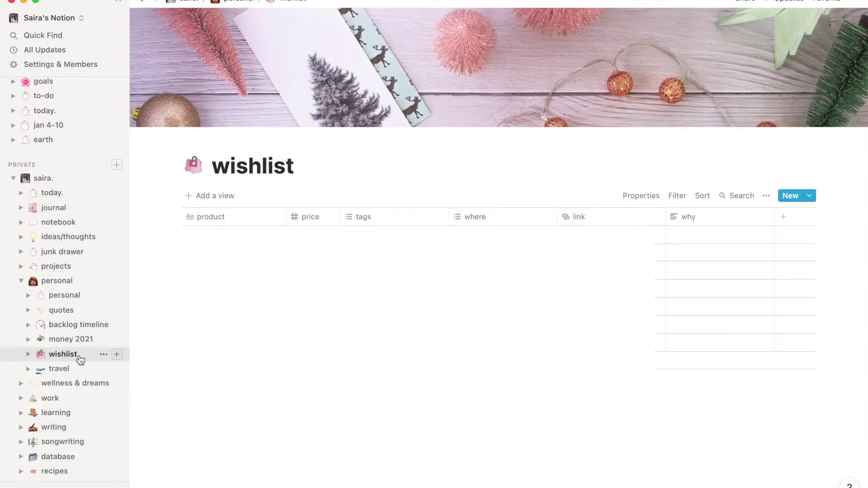
{"action": "left_click", "coordinate": [56, 371]}
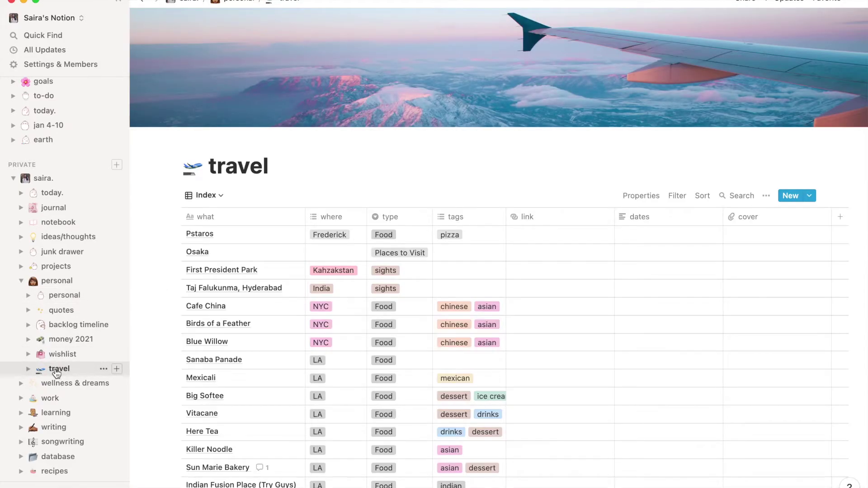
{"action": "mouse_move", "coordinate": [206, 306]}
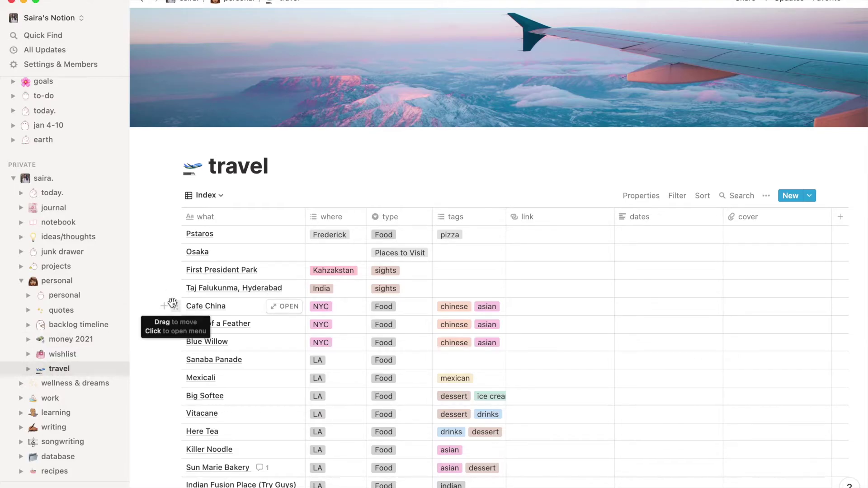
{"action": "scroll", "coordinate": [368, 356], "scroll_direction": "down", "scroll_amount": 2}
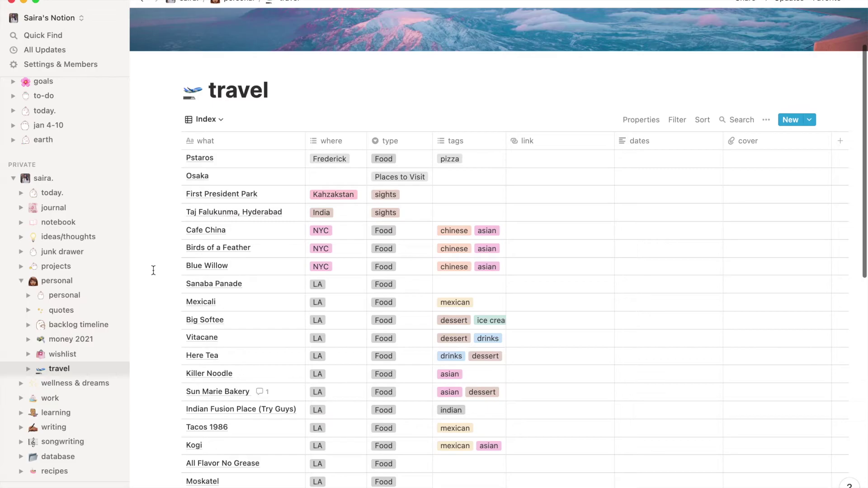
{"action": "scroll", "coordinate": [367, 353], "scroll_direction": "down", "scroll_amount": 2}
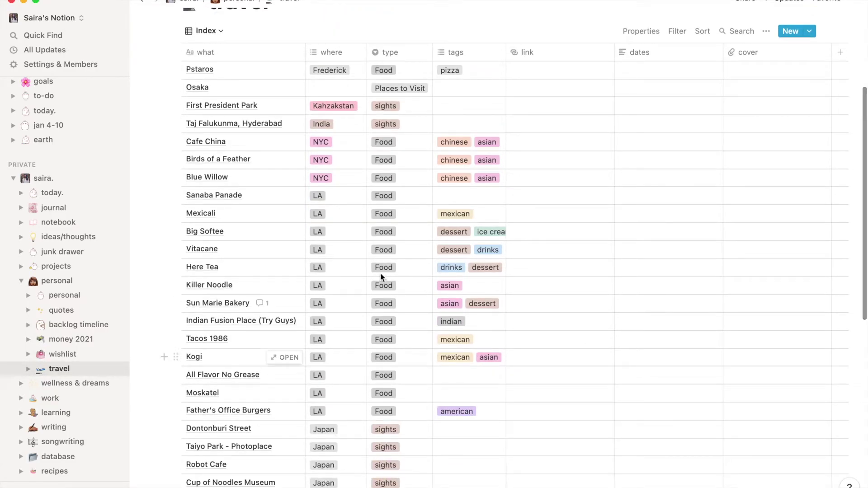
{"action": "scroll", "coordinate": [381, 273], "scroll_direction": "down", "scroll_amount": 2}
{"action": "scroll", "coordinate": [495, 345], "scroll_direction": "down", "scroll_amount": 2}
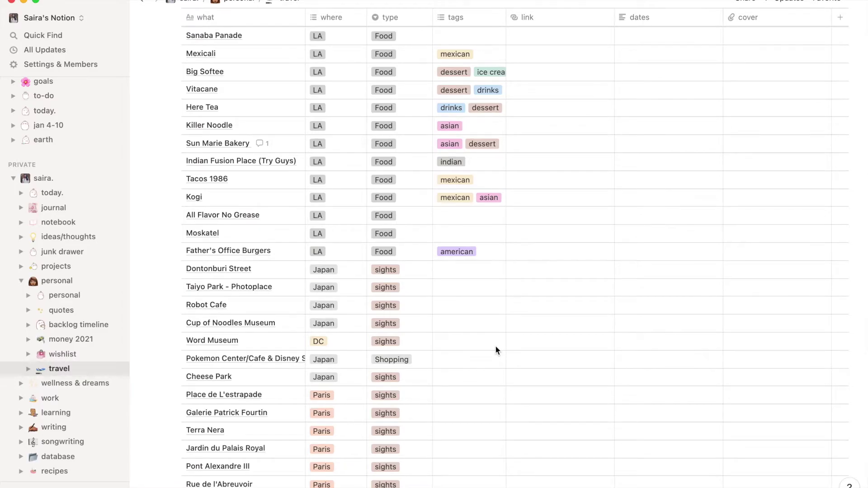
{"action": "scroll", "coordinate": [496, 346], "scroll_direction": "down", "scroll_amount": 2}
{"action": "scroll", "coordinate": [496, 345], "scroll_direction": "down", "scroll_amount": 2}
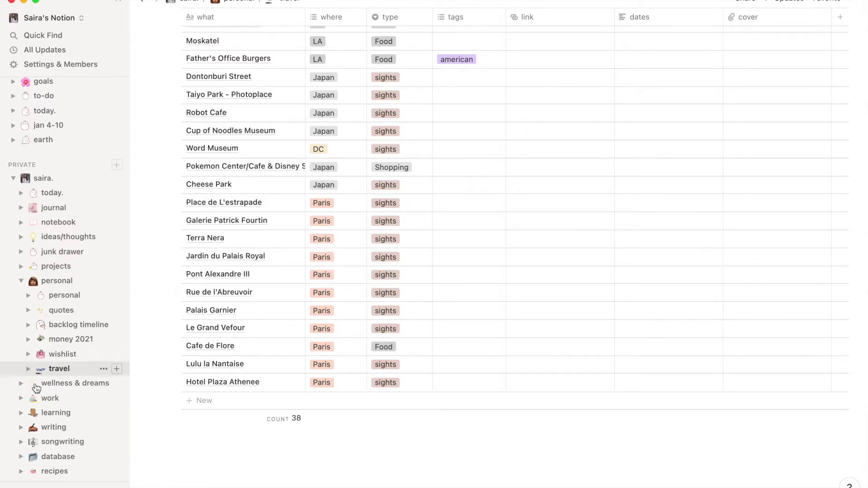
{"action": "left_click", "coordinate": [58, 389]}
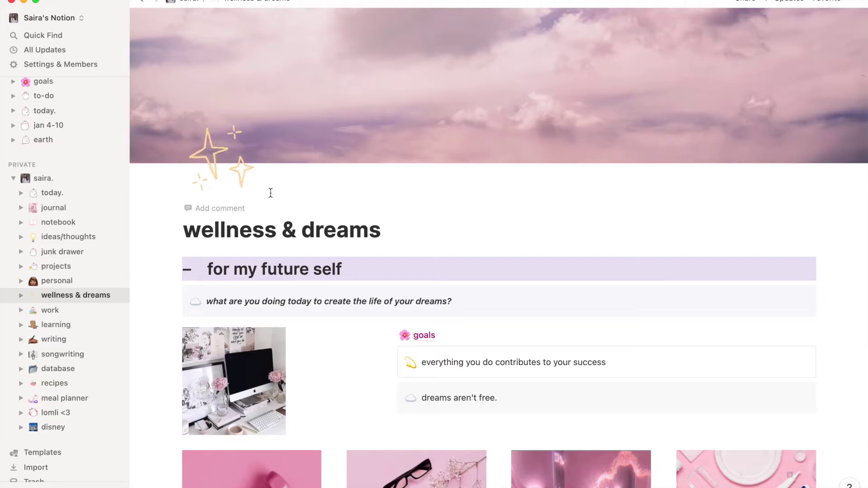
{"action": "scroll", "coordinate": [370, 200], "scroll_direction": "down", "scroll_amount": 3}
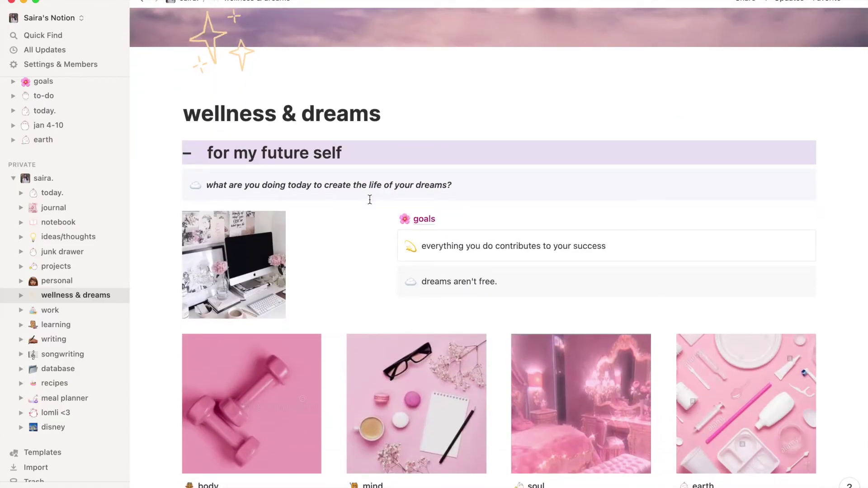
{"action": "scroll", "coordinate": [370, 200], "scroll_direction": "down", "scroll_amount": 2}
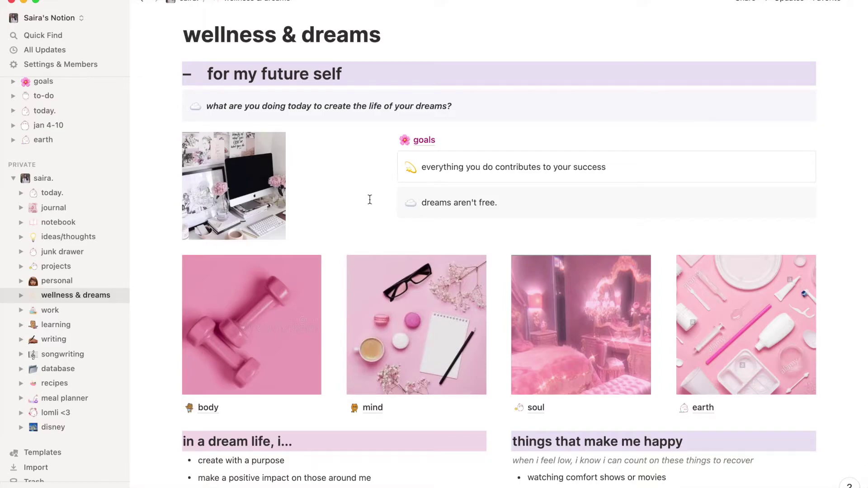
{"action": "scroll", "coordinate": [369, 199], "scroll_direction": "down", "scroll_amount": 1}
{"action": "scroll", "coordinate": [369, 200], "scroll_direction": "up", "scroll_amount": 1}
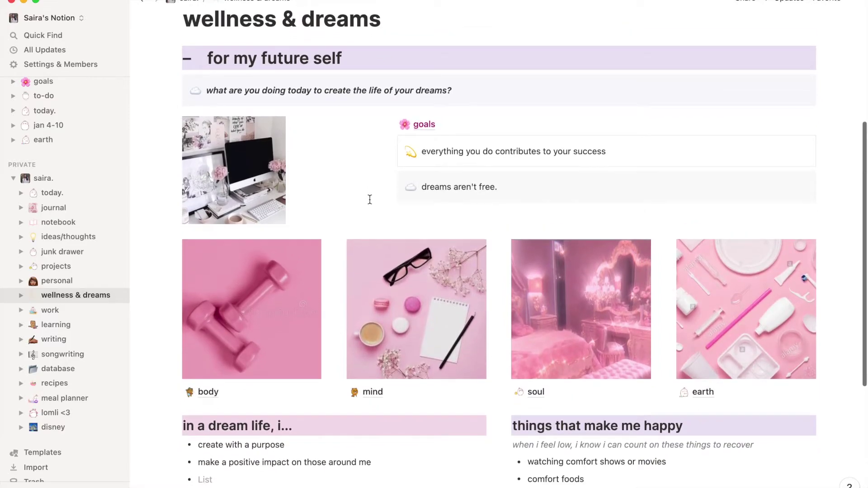
{"action": "scroll", "coordinate": [367, 201], "scroll_direction": "down", "scroll_amount": 1}
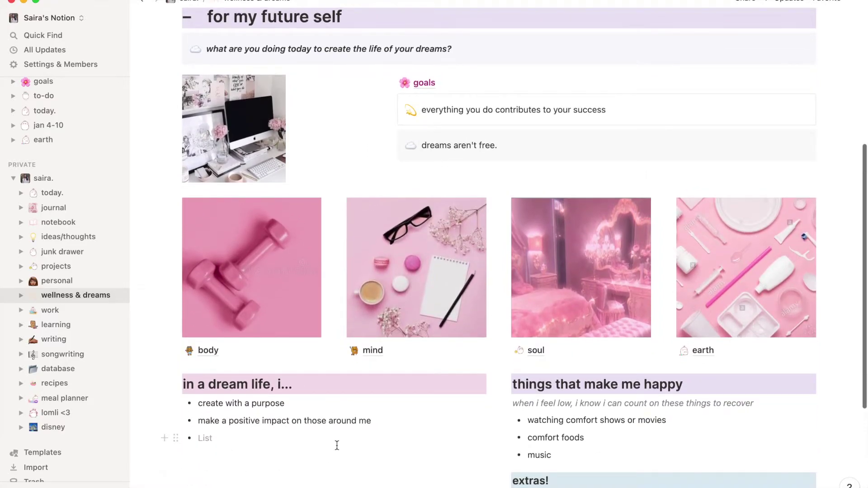
{"action": "scroll", "coordinate": [337, 445], "scroll_direction": "down", "scroll_amount": 1}
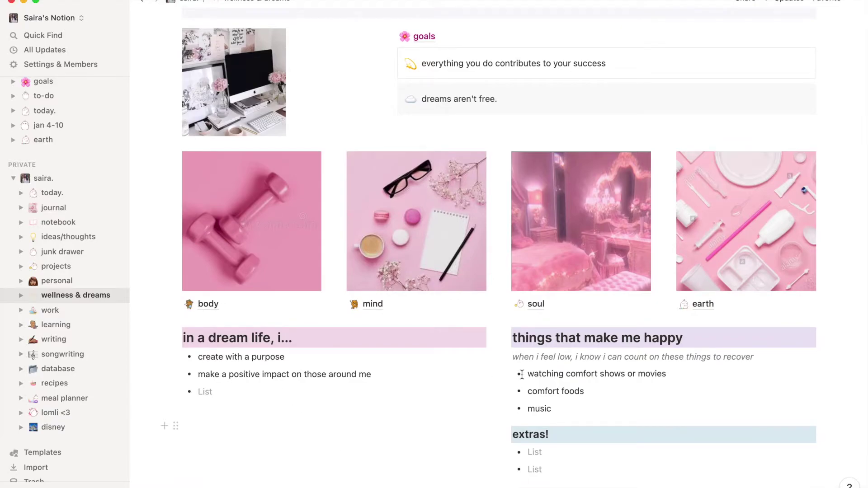
{"action": "scroll", "coordinate": [588, 363], "scroll_direction": "down", "scroll_amount": 1}
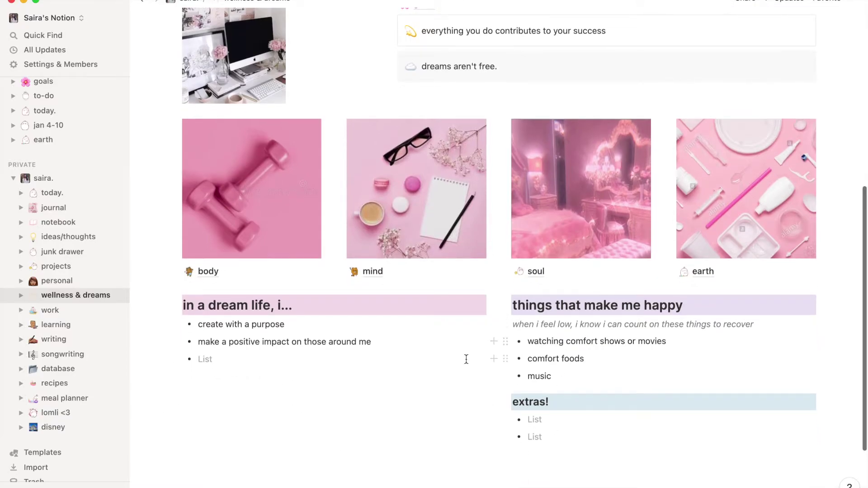
{"action": "scroll", "coordinate": [465, 359], "scroll_direction": "up", "scroll_amount": 2}
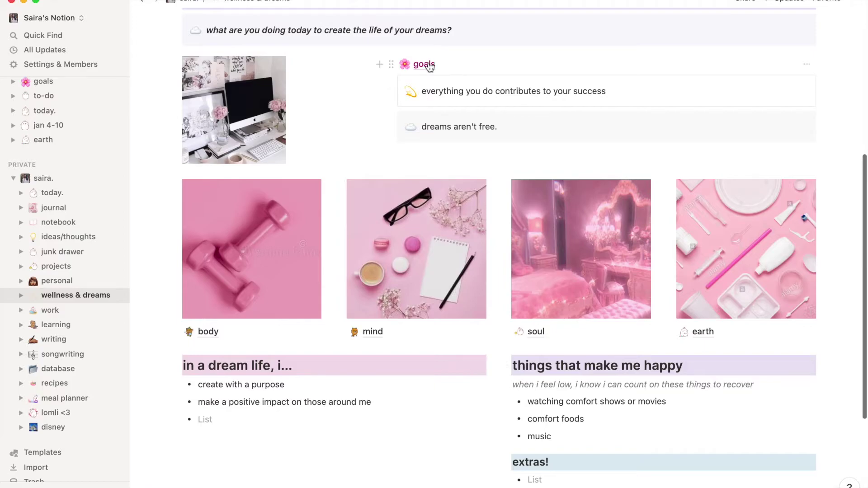
Open the goals page, then the body page under wellness & dreams
{"action": "left_click", "coordinate": [428, 64]}
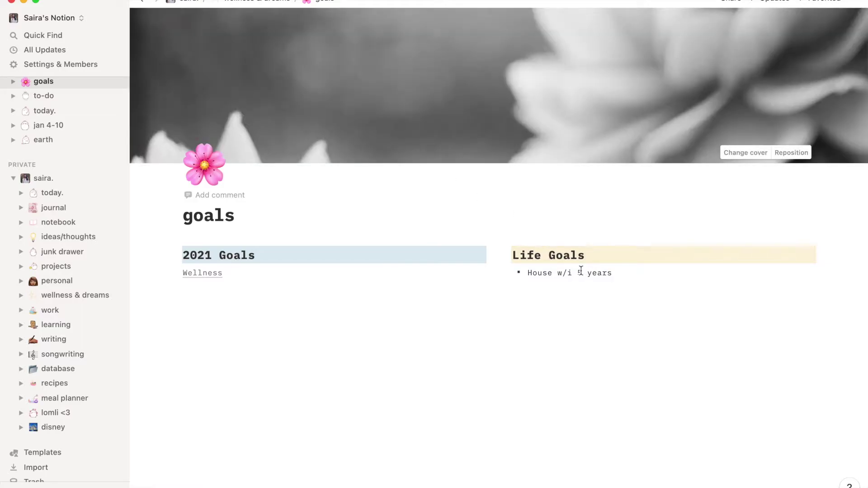
{"action": "scroll", "coordinate": [581, 272], "scroll_direction": "down", "scroll_amount": 3}
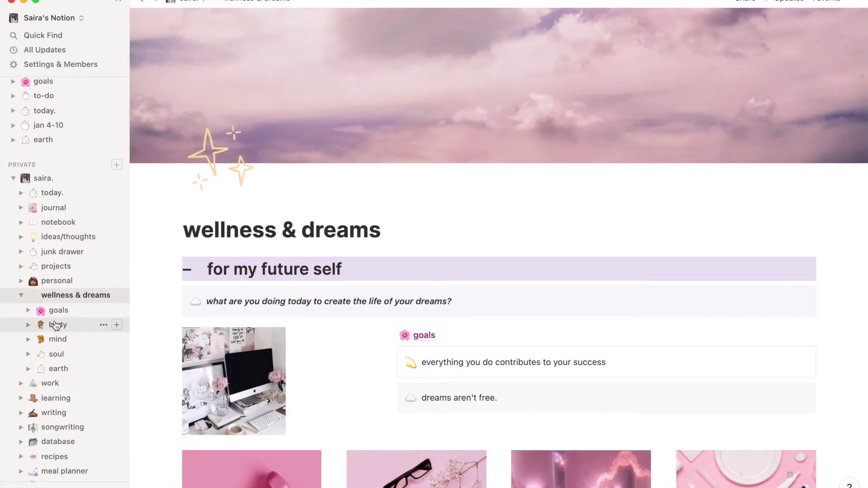
{"action": "left_click", "coordinate": [56, 325]}
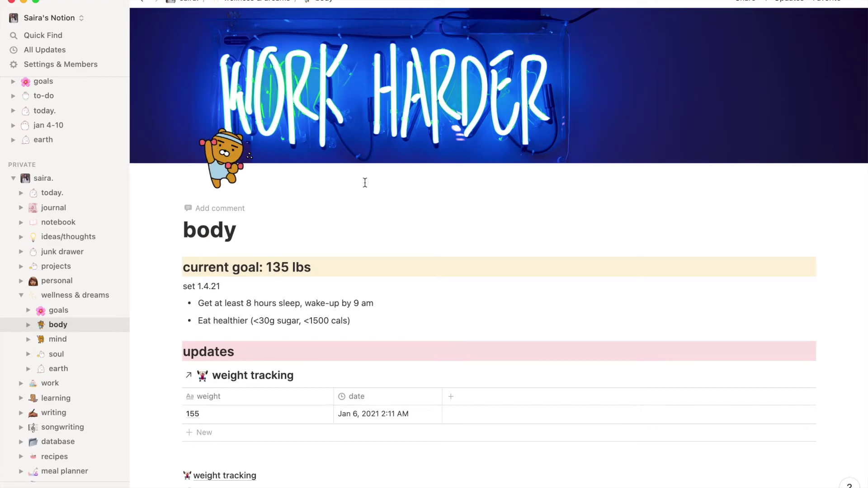
{"action": "scroll", "coordinate": [365, 183], "scroll_direction": "down", "scroll_amount": 1}
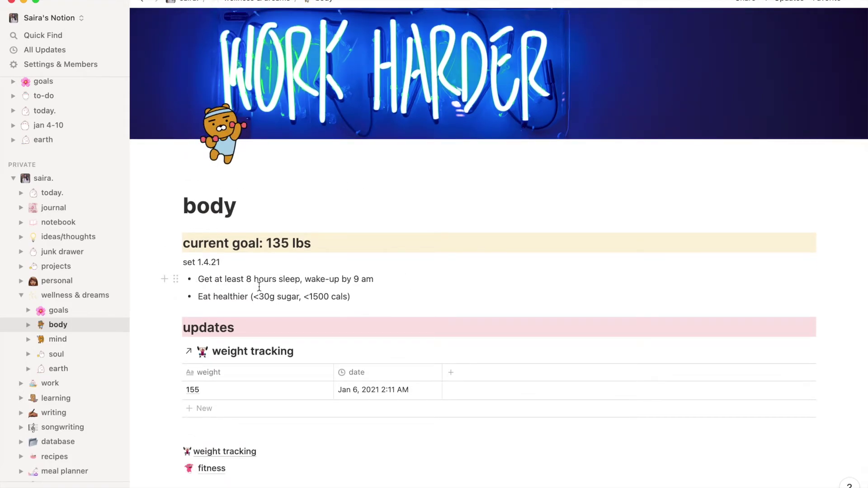
{"action": "scroll", "coordinate": [272, 285], "scroll_direction": "down", "scroll_amount": 1}
{"action": "scroll", "coordinate": [252, 359], "scroll_direction": "down", "scroll_amount": 1}
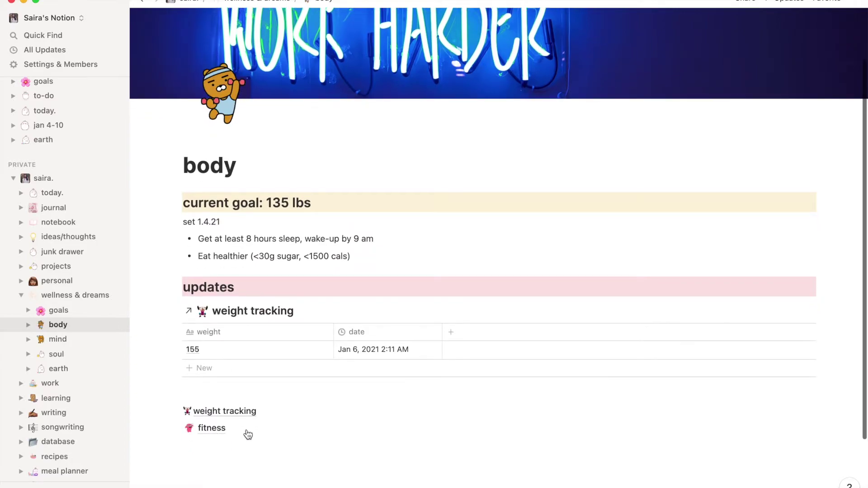
Open the linked fitness page at the bottom of the body page
{"action": "left_click", "coordinate": [212, 429]}
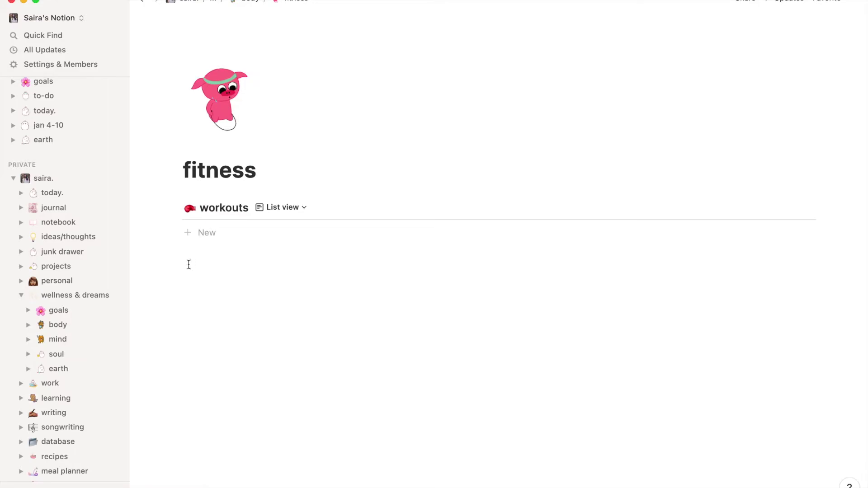
{"action": "mouse_move", "coordinate": [498, 224]}
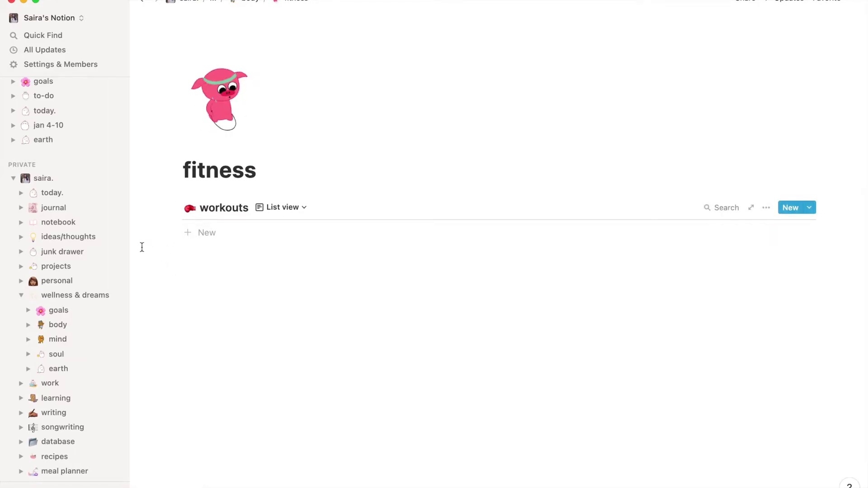
Step through the mind and soul pages and land on the earth page
{"action": "left_click", "coordinate": [64, 339]}
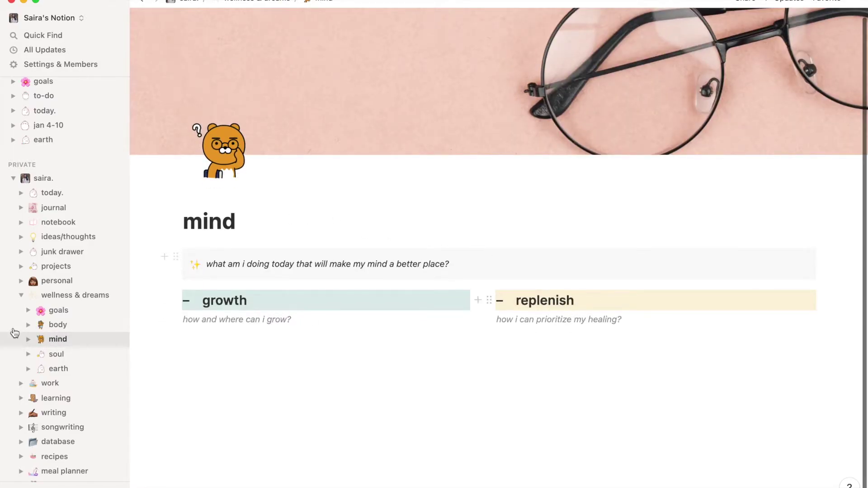
{"action": "left_click", "coordinate": [52, 357]}
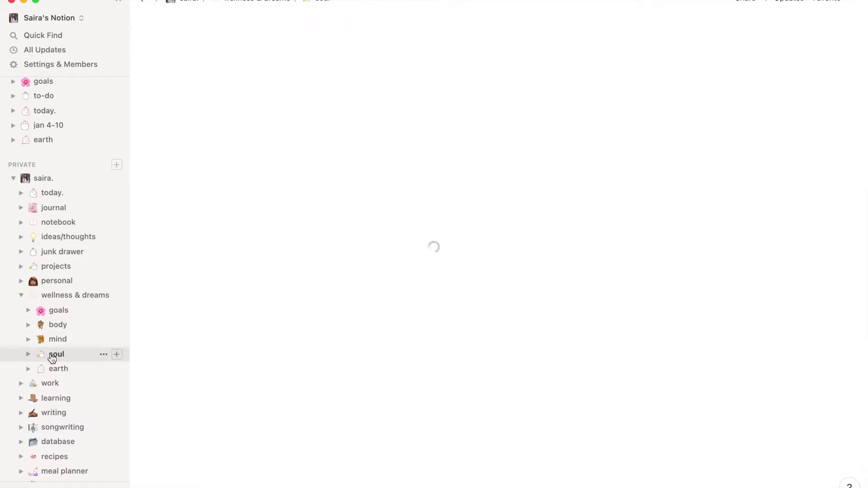
{"action": "scroll", "coordinate": [234, 289], "scroll_direction": "down", "scroll_amount": 1}
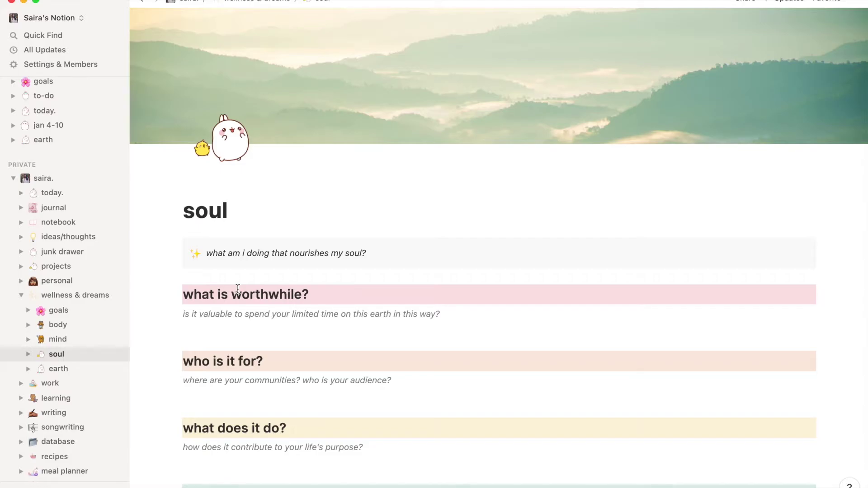
{"action": "scroll", "coordinate": [237, 289], "scroll_direction": "down", "scroll_amount": 1}
{"action": "scroll", "coordinate": [238, 289], "scroll_direction": "down", "scroll_amount": 3}
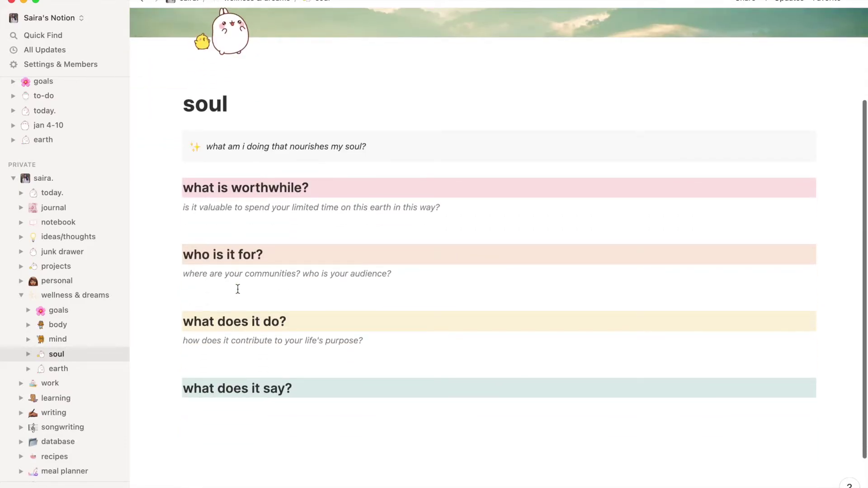
{"action": "left_click", "coordinate": [57, 370]}
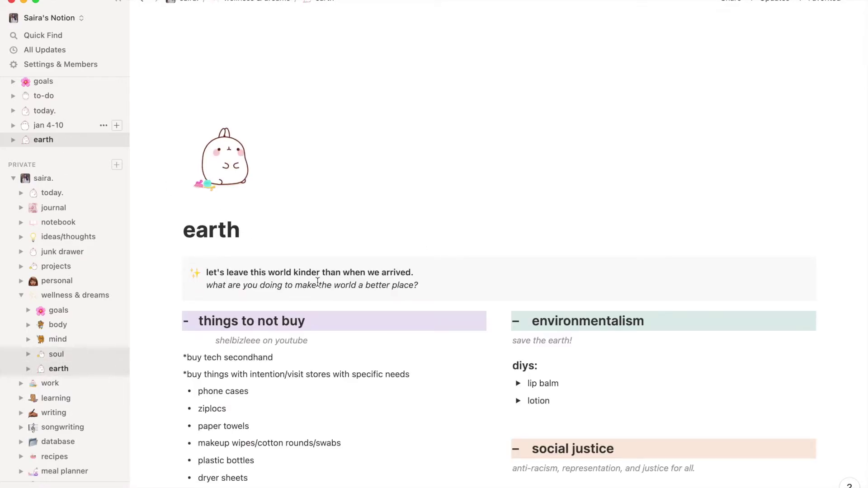
{"action": "scroll", "coordinate": [317, 282], "scroll_direction": "down", "scroll_amount": 2}
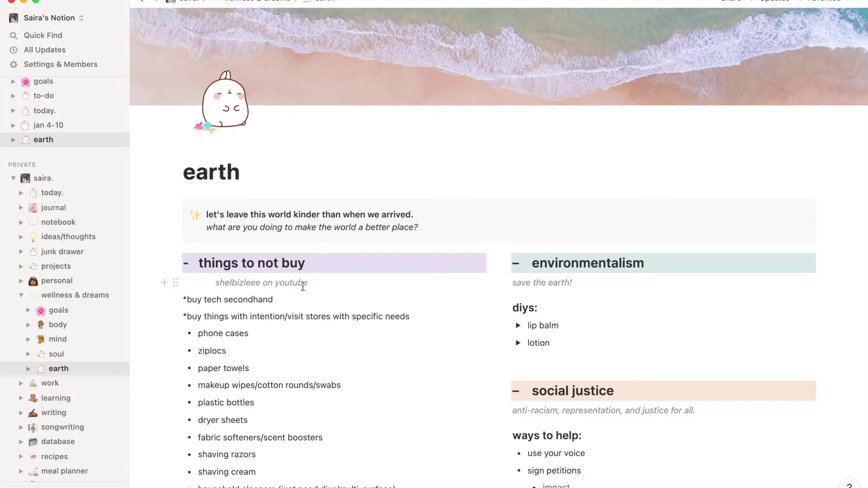
{"action": "scroll", "coordinate": [303, 286], "scroll_direction": "down", "scroll_amount": 2}
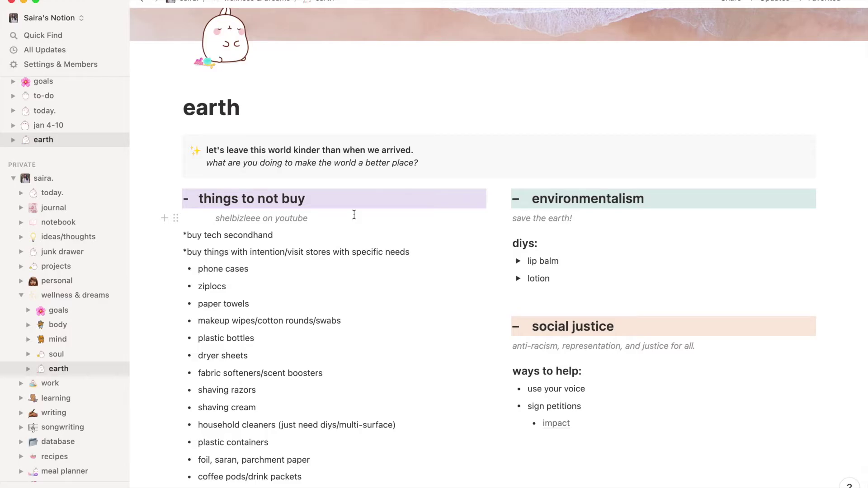
{"action": "scroll", "coordinate": [353, 214], "scroll_direction": "down", "scroll_amount": 2}
{"action": "scroll", "coordinate": [353, 215], "scroll_direction": "down", "scroll_amount": 3}
{"action": "scroll", "coordinate": [353, 214], "scroll_direction": "down", "scroll_amount": 5}
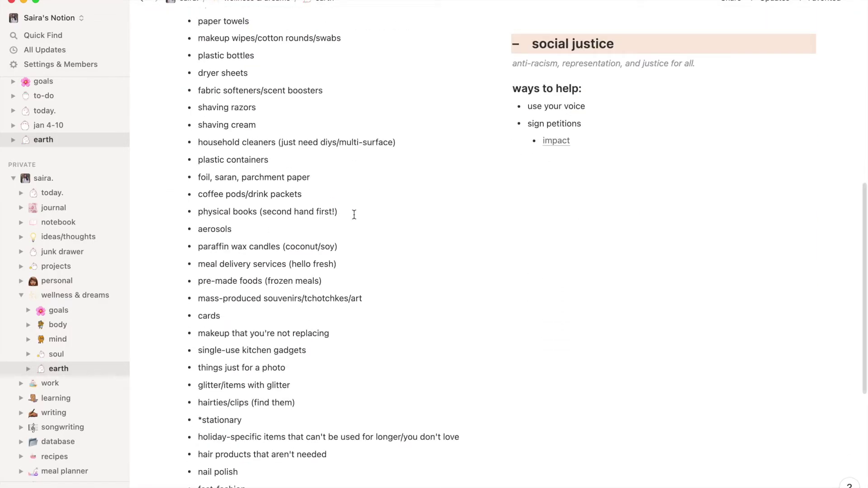
{"action": "scroll", "coordinate": [353, 215], "scroll_direction": "down", "scroll_amount": 4}
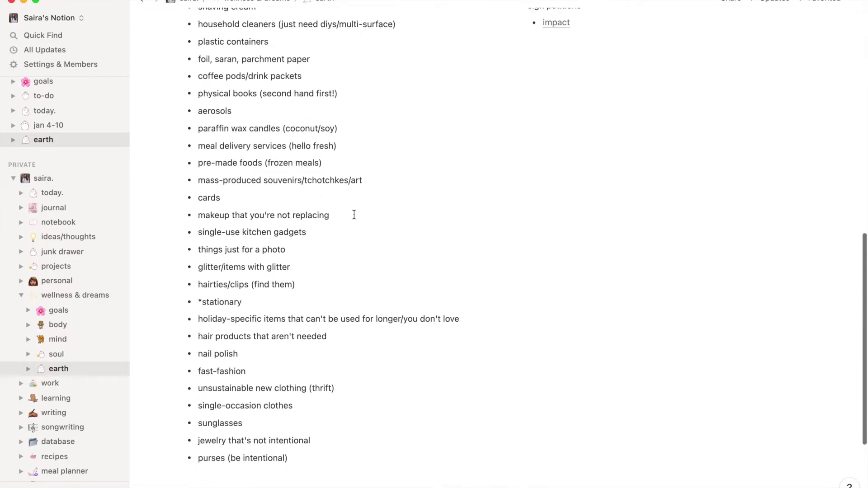
{"action": "scroll", "coordinate": [353, 215], "scroll_direction": "down", "scroll_amount": 3}
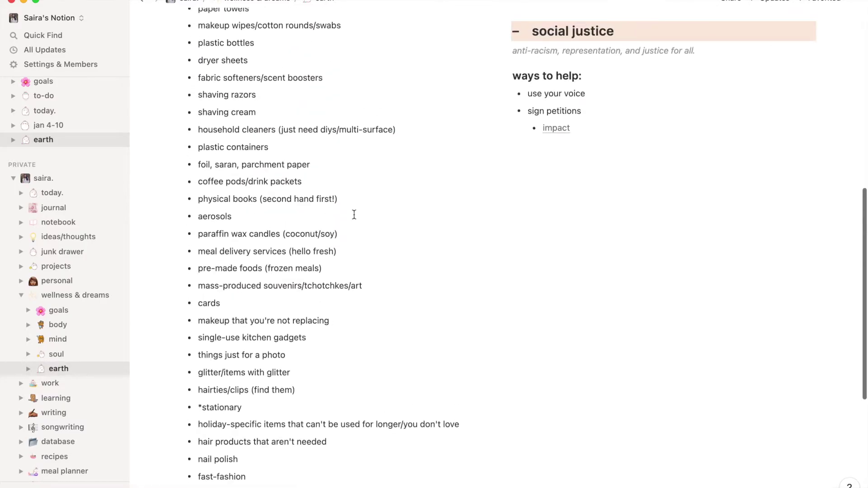
{"action": "scroll", "coordinate": [354, 215], "scroll_direction": "up", "scroll_amount": 2}
{"action": "scroll", "coordinate": [354, 216], "scroll_direction": "up", "scroll_amount": 3}
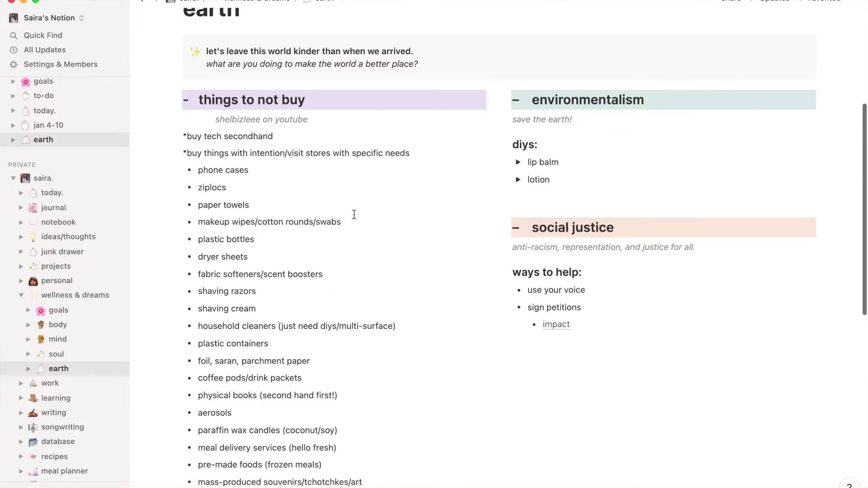
Reveal and hide the lip balm recipe, then fold away the wellness & dreams sub-pages
{"action": "left_click", "coordinate": [519, 164]}
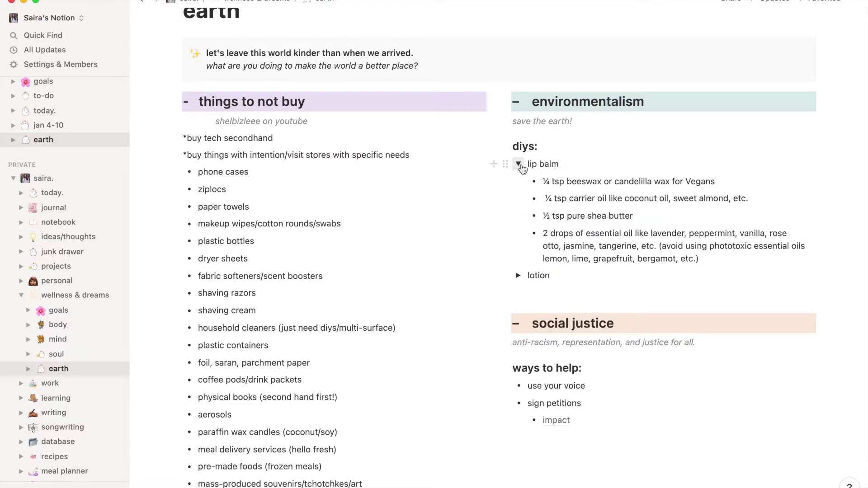
{"action": "left_click", "coordinate": [519, 164]}
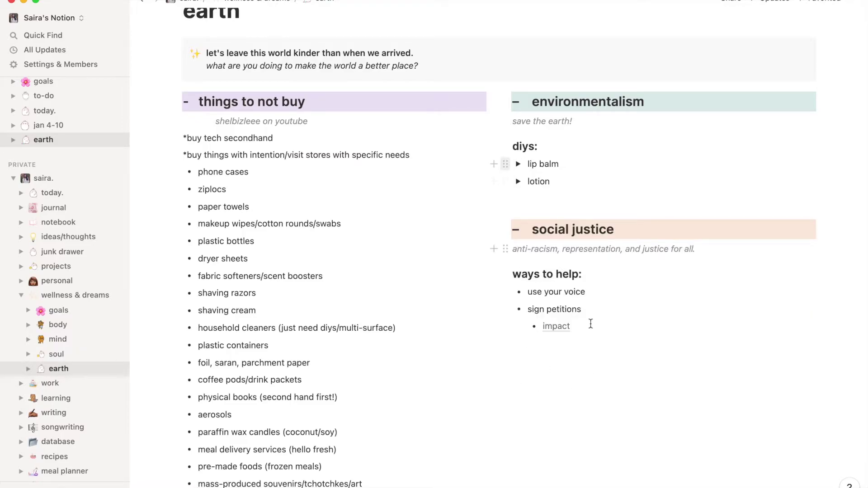
{"action": "scroll", "coordinate": [177, 354], "scroll_direction": "up", "scroll_amount": 3}
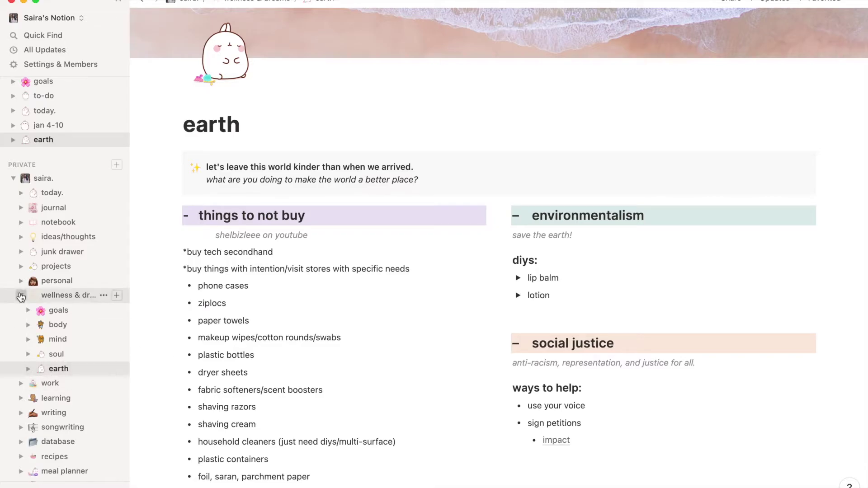
{"action": "left_click", "coordinate": [21, 295]}
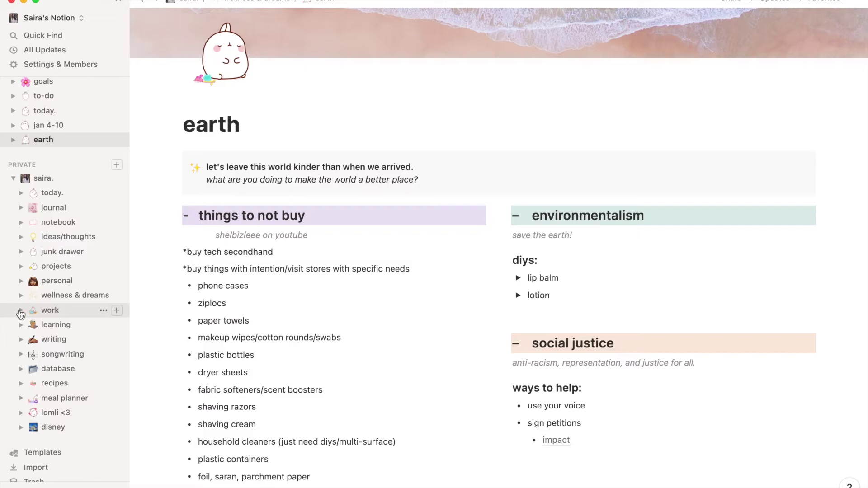
{"action": "left_click", "coordinate": [21, 313]}
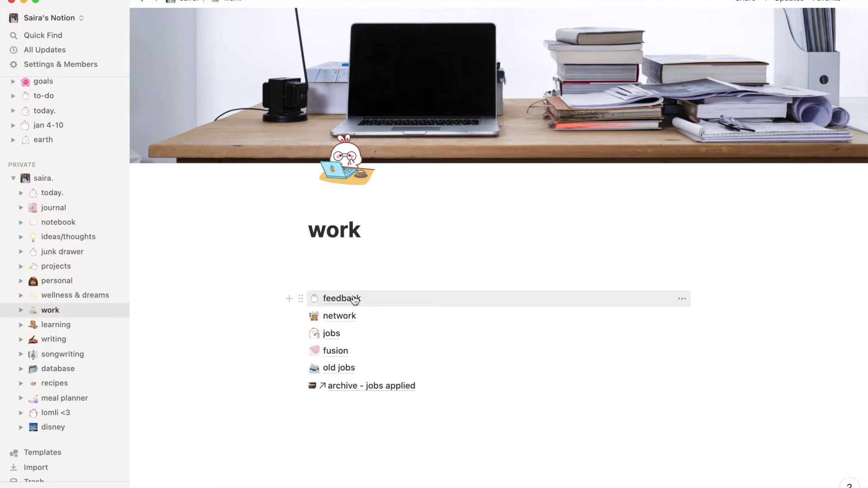
{"action": "left_click", "coordinate": [354, 299]}
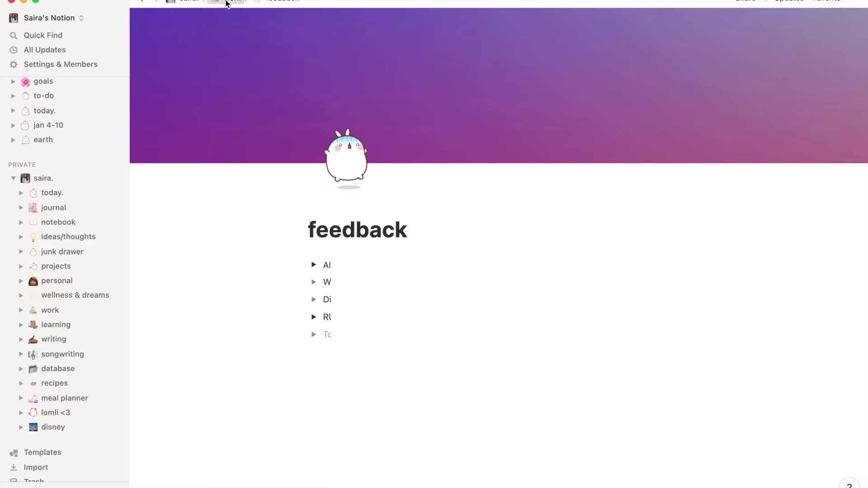
{"action": "left_click", "coordinate": [226, 2]}
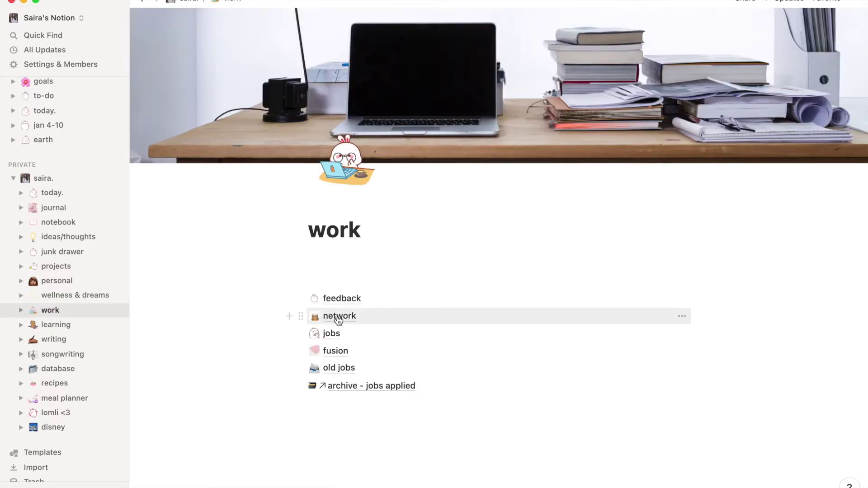
{"action": "left_click", "coordinate": [337, 316]}
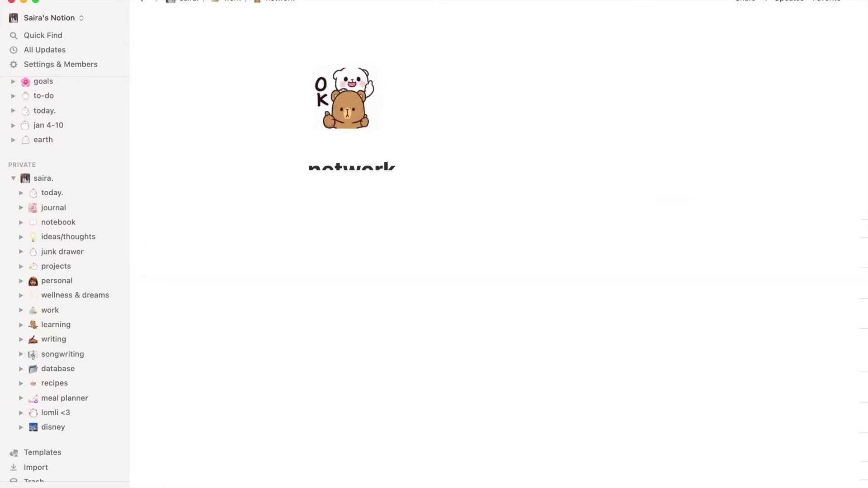
{"action": "scroll", "coordinate": [599, 197], "scroll_direction": "down", "scroll_amount": 2}
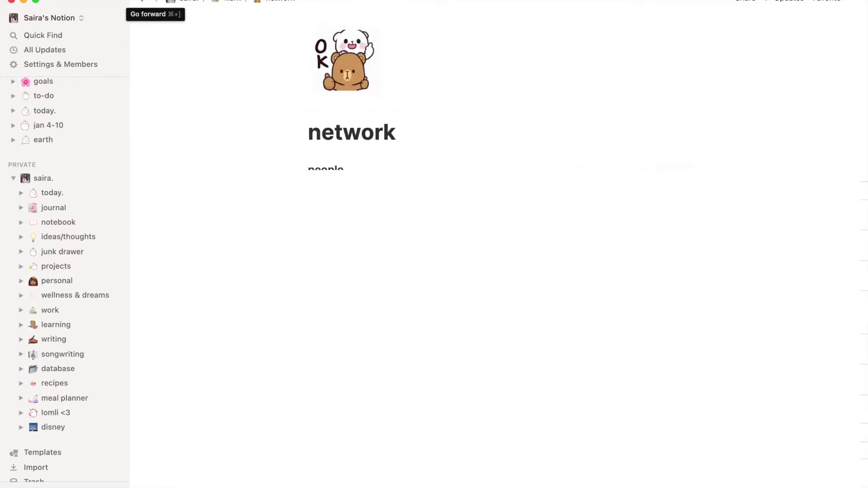
{"action": "left_click", "coordinate": [226, 3]}
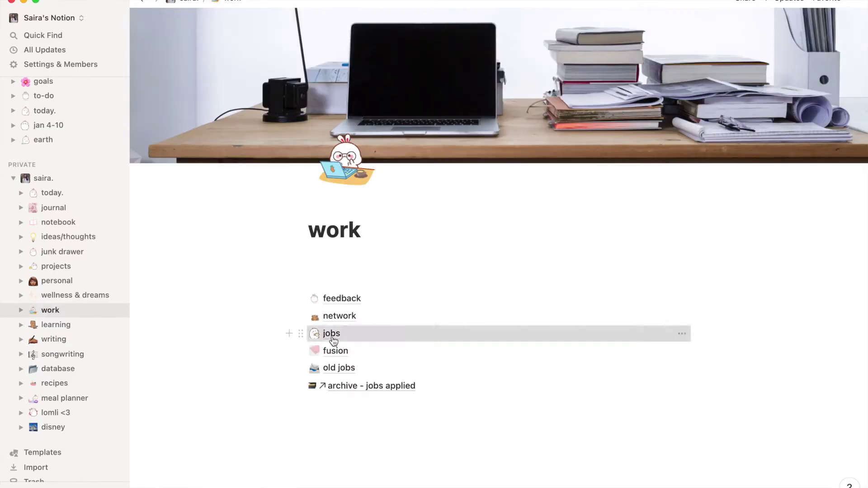
{"action": "left_click", "coordinate": [331, 334]}
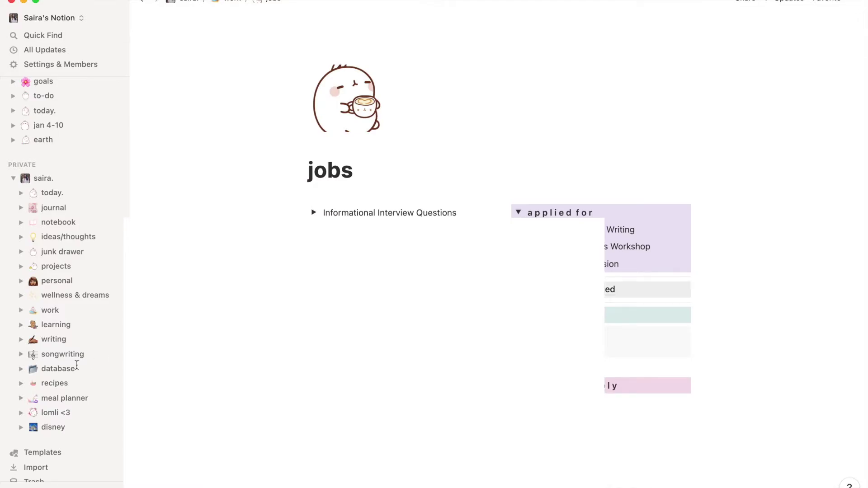
Expand work's sub-pages in the sidebar and reveal the places-to-apply list
{"action": "left_click", "coordinate": [21, 311]}
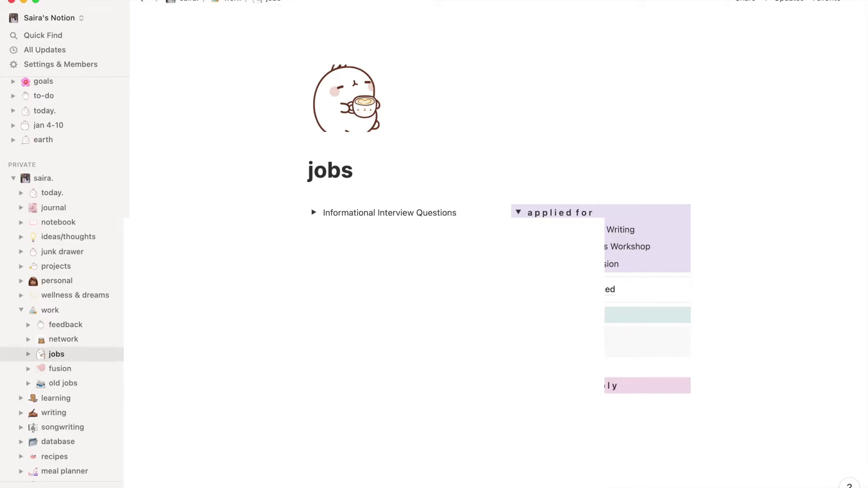
{"action": "scroll", "coordinate": [515, 320], "scroll_direction": "down", "scroll_amount": 2}
{"action": "left_click", "coordinate": [516, 319]}
{"action": "scroll", "coordinate": [551, 378], "scroll_direction": "down", "scroll_amount": 5}
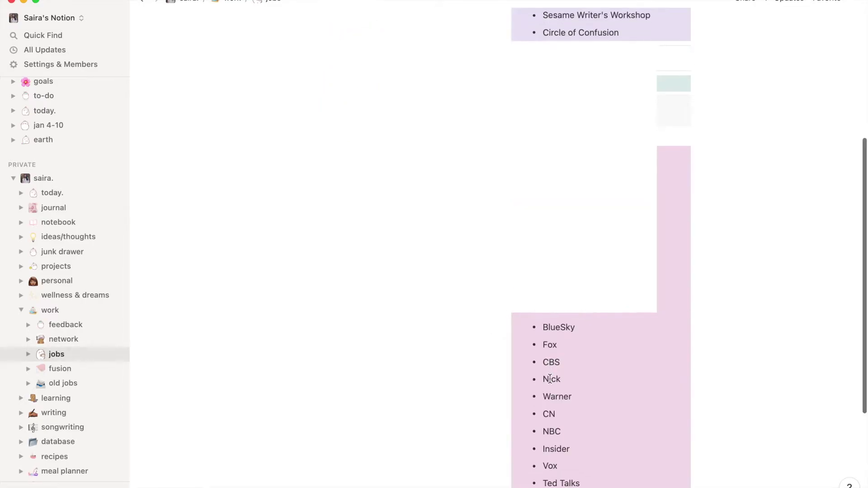
{"action": "scroll", "coordinate": [550, 377], "scroll_direction": "down", "scroll_amount": 1}
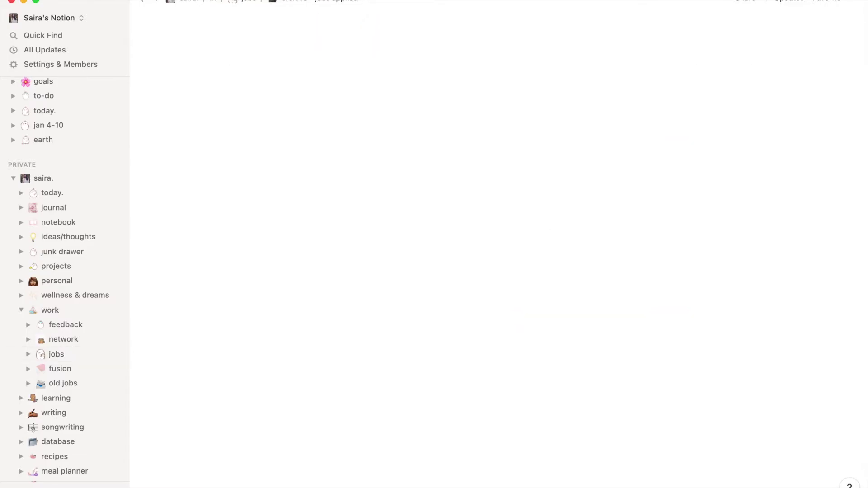
{"action": "scroll", "coordinate": [516, 271], "scroll_direction": "down", "scroll_amount": 5}
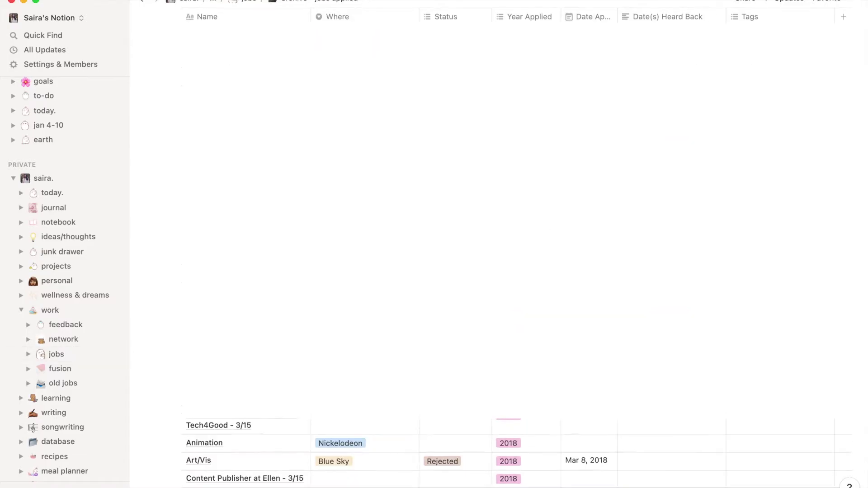
{"action": "scroll", "coordinate": [516, 272], "scroll_direction": "down", "scroll_amount": 5}
{"action": "scroll", "coordinate": [515, 272], "scroll_direction": "down", "scroll_amount": 5}
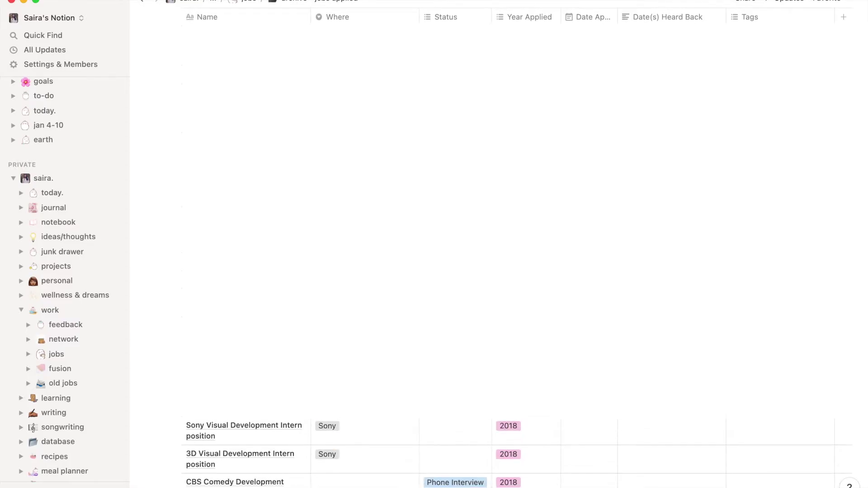
{"action": "scroll", "coordinate": [515, 448], "scroll_direction": "down", "scroll_amount": 5}
{"action": "scroll", "coordinate": [516, 448], "scroll_direction": "down", "scroll_amount": 5}
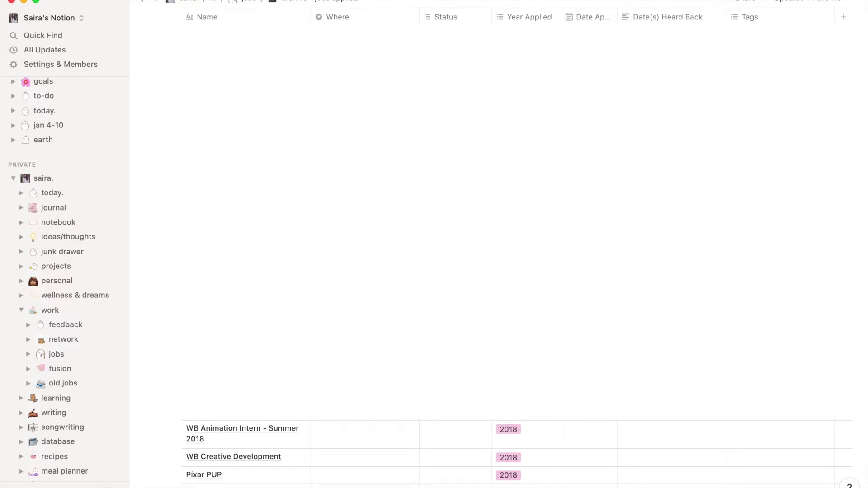
{"action": "scroll", "coordinate": [437, 257], "scroll_direction": "down", "scroll_amount": 5}
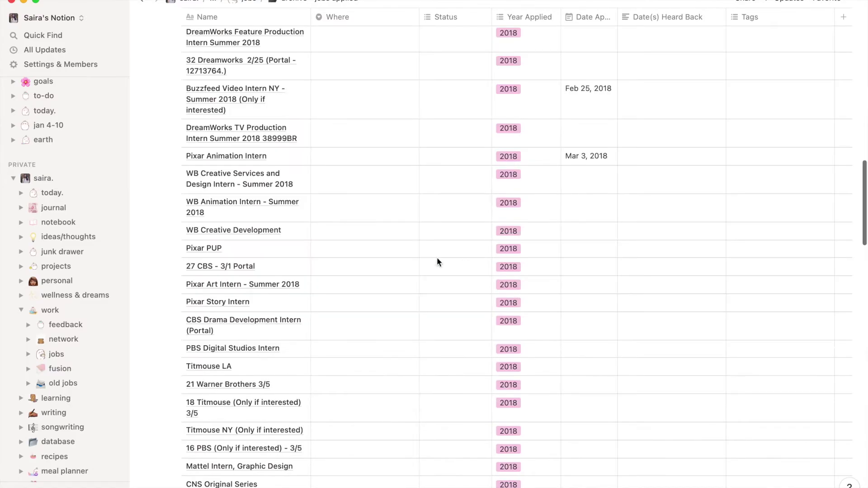
Open old jobs, collapse the work sub-pages, and move to the learning page
{"action": "left_click", "coordinate": [62, 384]}
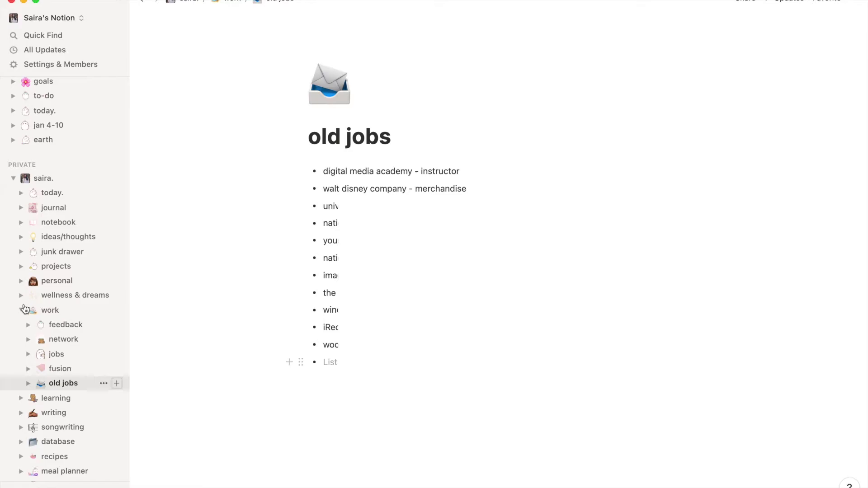
{"action": "left_click", "coordinate": [21, 311]}
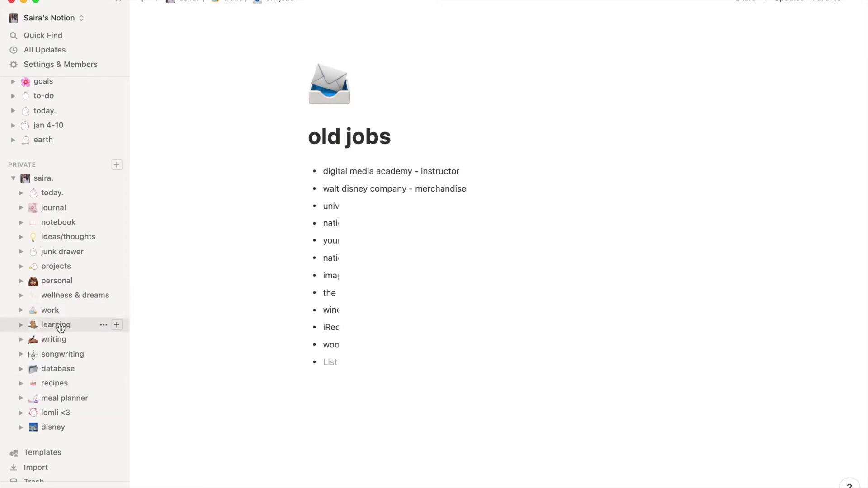
{"action": "left_click", "coordinate": [59, 327]}
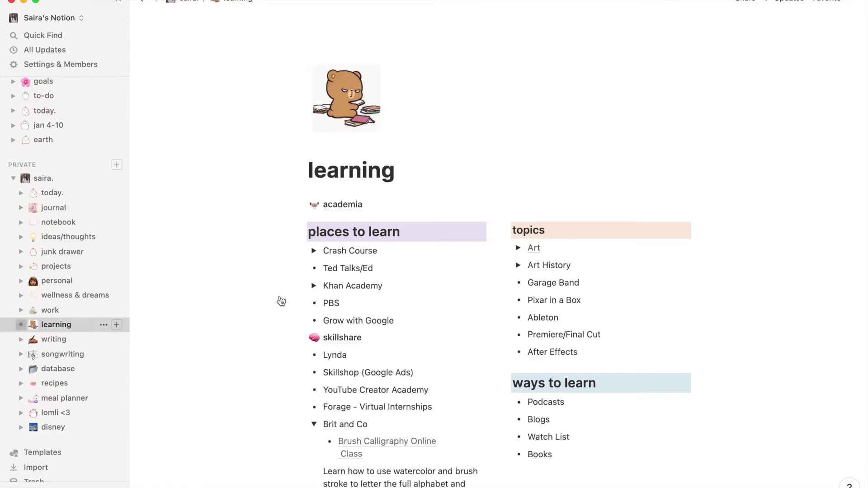
{"action": "scroll", "coordinate": [353, 342], "scroll_direction": "down", "scroll_amount": 1}
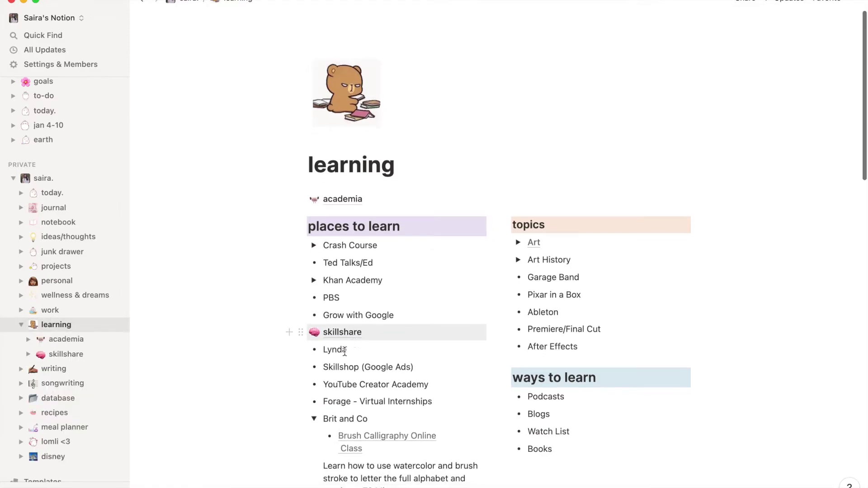
Collapse Brit and Co, then expand and refold the Khan Academy and STEM toggles
{"action": "left_click", "coordinate": [314, 420]}
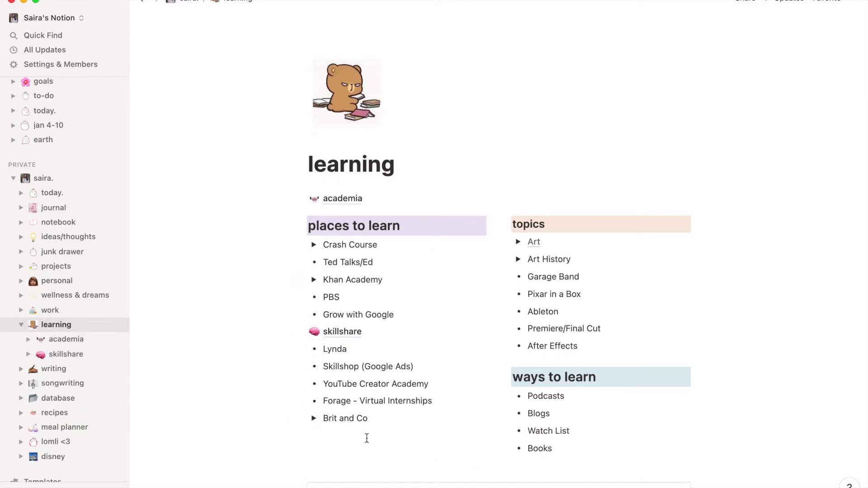
{"action": "scroll", "coordinate": [360, 435], "scroll_direction": "down", "scroll_amount": 2}
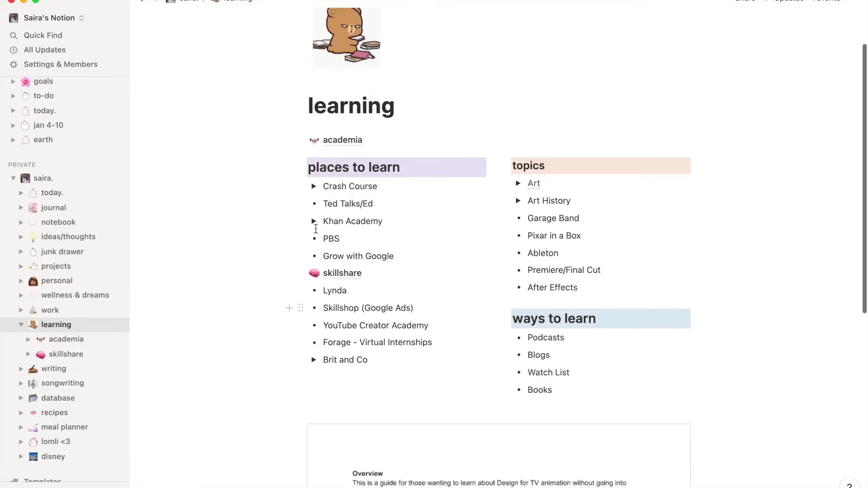
{"action": "left_click", "coordinate": [314, 222]}
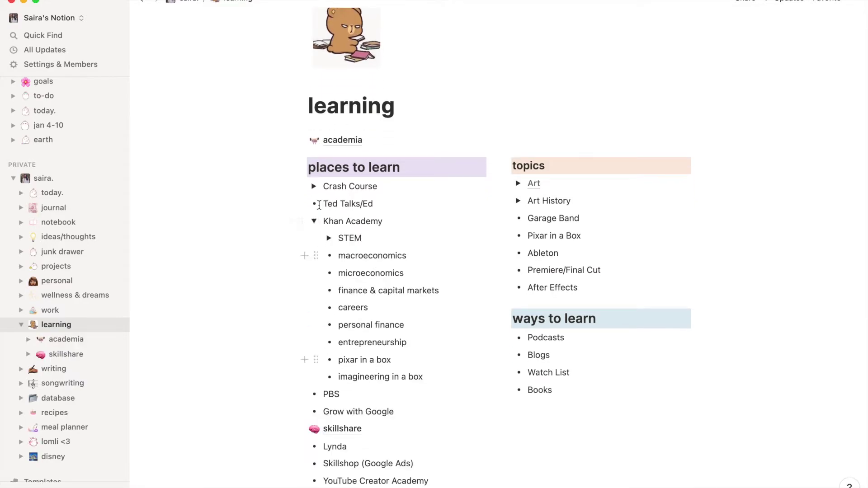
{"action": "left_click", "coordinate": [330, 239]}
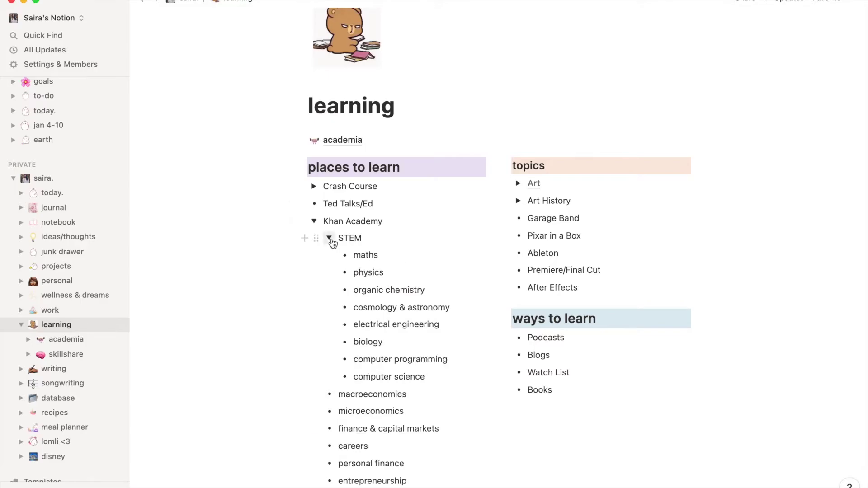
{"action": "left_click", "coordinate": [329, 239]}
{"action": "left_click", "coordinate": [314, 221]}
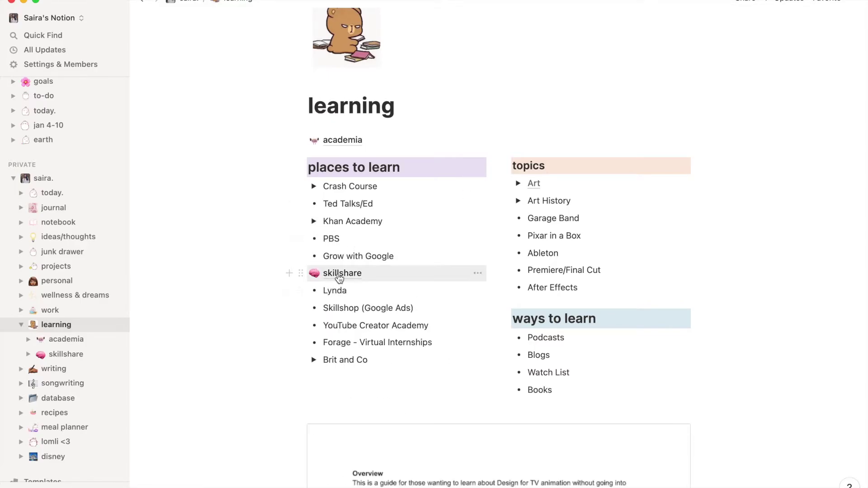
Expand and refold the Art and Art History resource toggles
{"action": "left_click", "coordinate": [519, 185]}
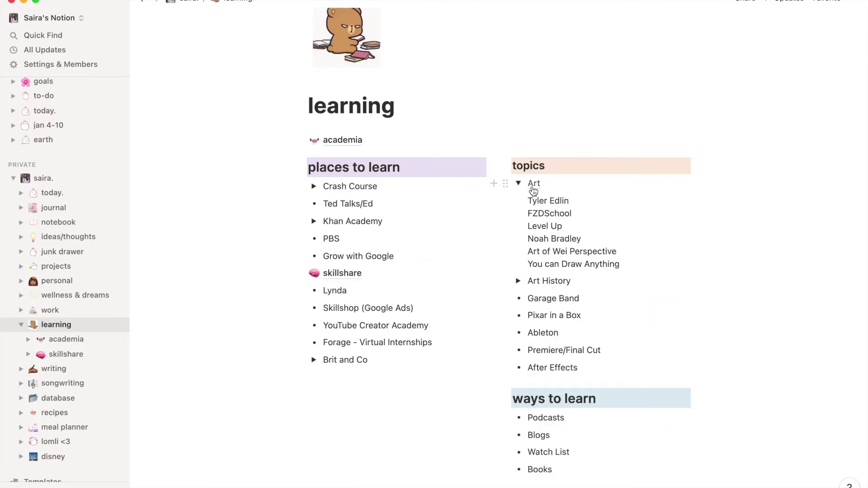
{"action": "left_click", "coordinate": [518, 183]}
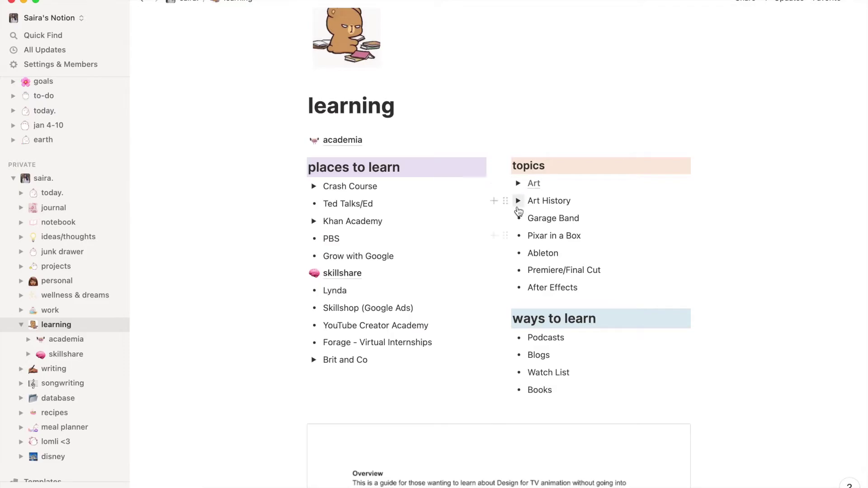
{"action": "left_click", "coordinate": [519, 202]}
{"action": "left_click", "coordinate": [519, 202]}
{"action": "scroll", "coordinate": [363, 291], "scroll_direction": "down", "scroll_amount": 2}
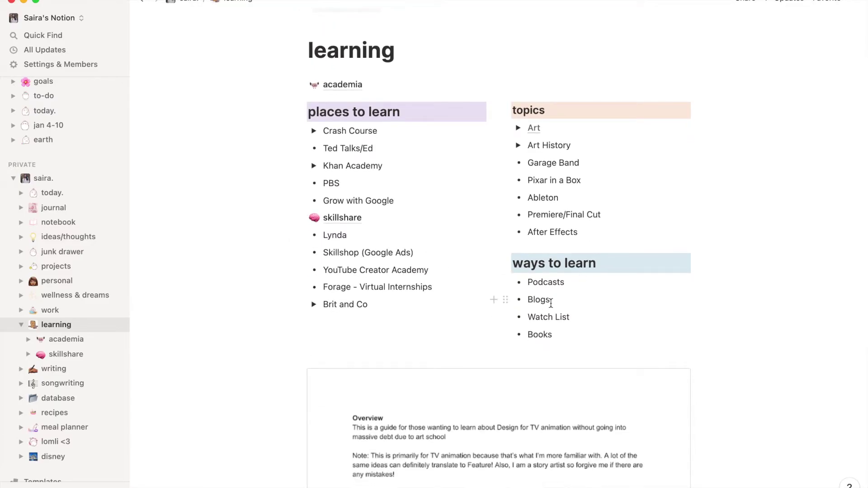
{"action": "scroll", "coordinate": [551, 303], "scroll_direction": "down", "scroll_amount": 3}
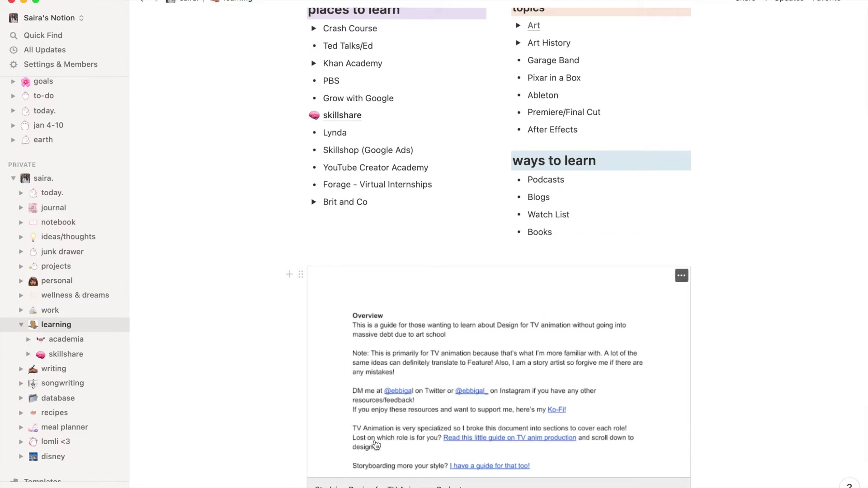
{"action": "scroll", "coordinate": [332, 310], "scroll_direction": "up", "scroll_amount": 5}
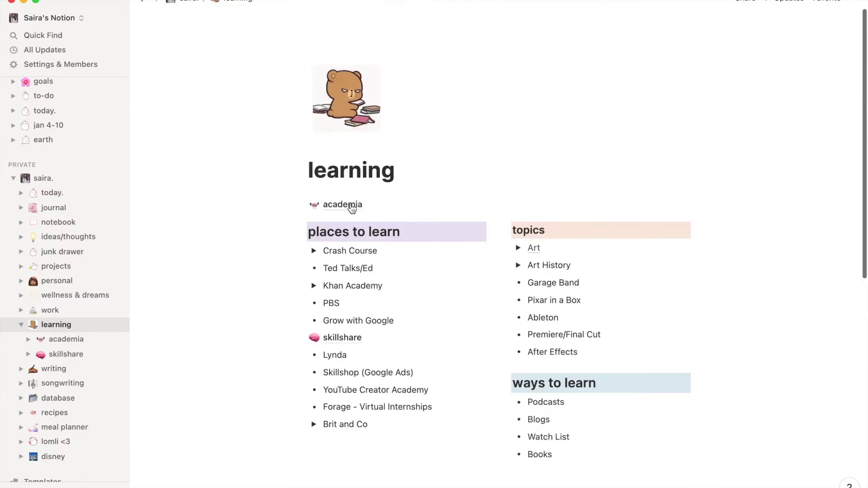
{"action": "left_click", "coordinate": [343, 208]}
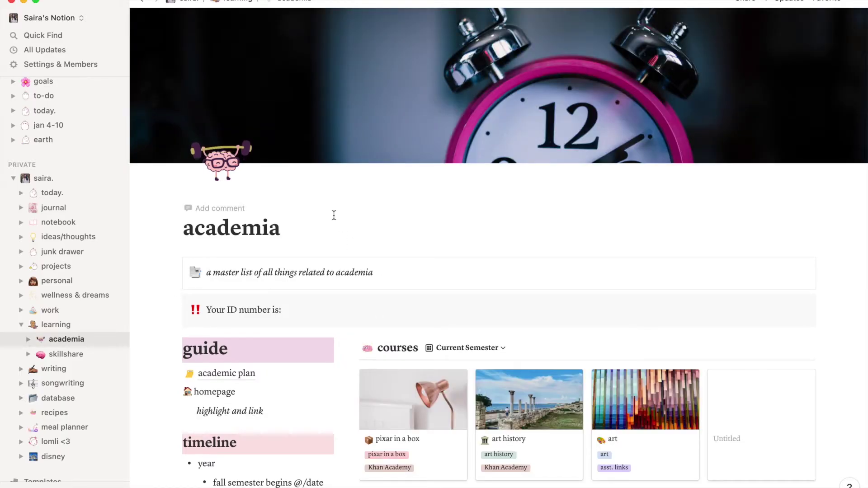
{"action": "scroll", "coordinate": [334, 215], "scroll_direction": "down", "scroll_amount": 2}
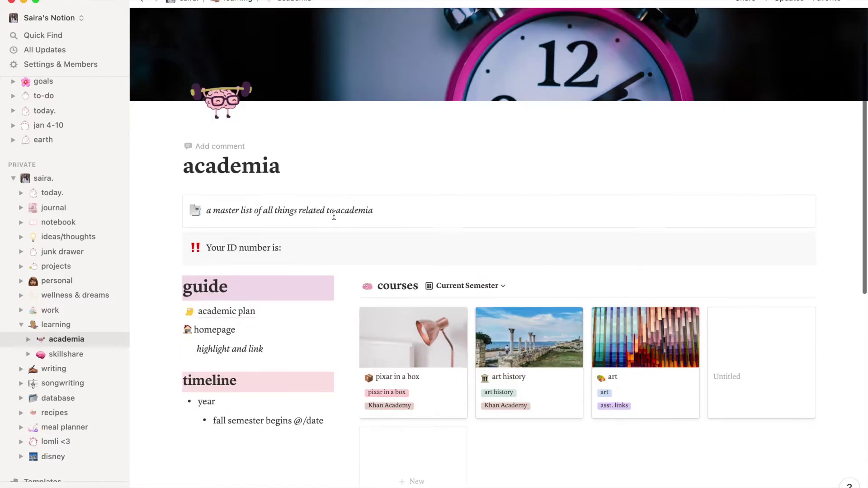
{"action": "scroll", "coordinate": [334, 215], "scroll_direction": "down", "scroll_amount": 2}
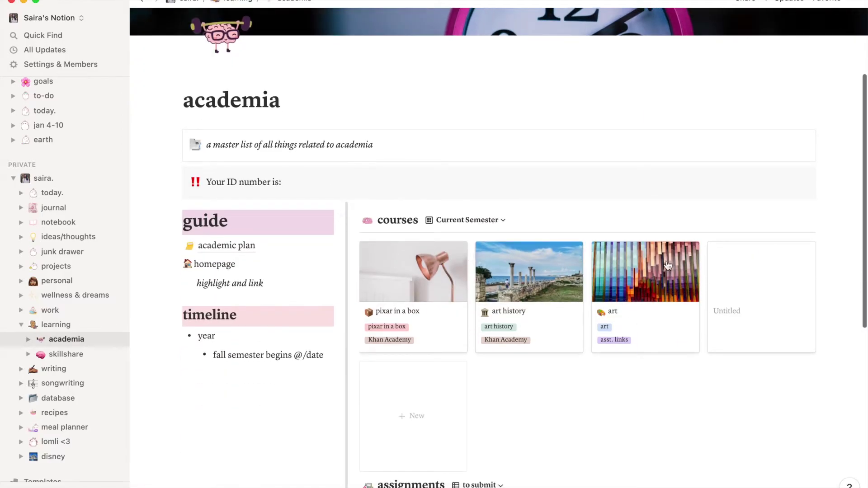
{"action": "mouse_move", "coordinate": [646, 337]}
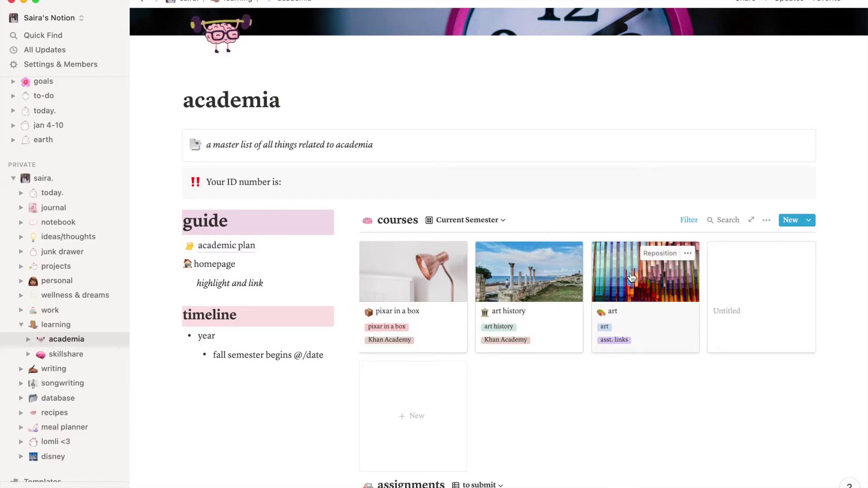
{"action": "left_click", "coordinate": [630, 273]}
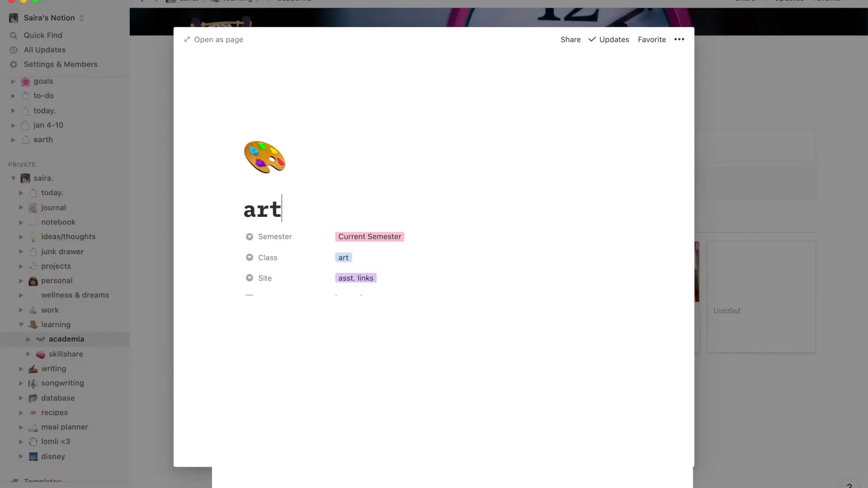
{"action": "scroll", "coordinate": [434, 271], "scroll_direction": "down", "scroll_amount": 5}
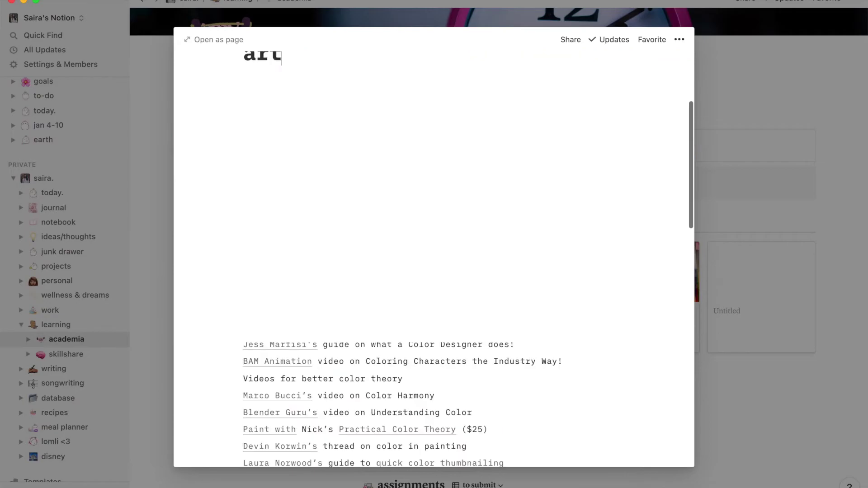
{"action": "scroll", "coordinate": [435, 272], "scroll_direction": "down", "scroll_amount": 3}
{"action": "scroll", "coordinate": [434, 272], "scroll_direction": "down", "scroll_amount": 3}
{"action": "scroll", "coordinate": [434, 271], "scroll_direction": "down", "scroll_amount": 2}
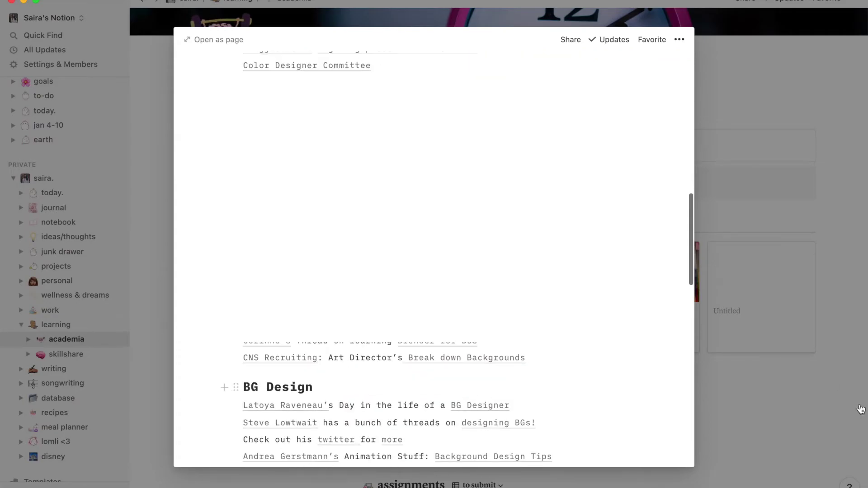
{"action": "left_click", "coordinate": [732, 95]}
{"action": "mouse_move", "coordinate": [528, 272]}
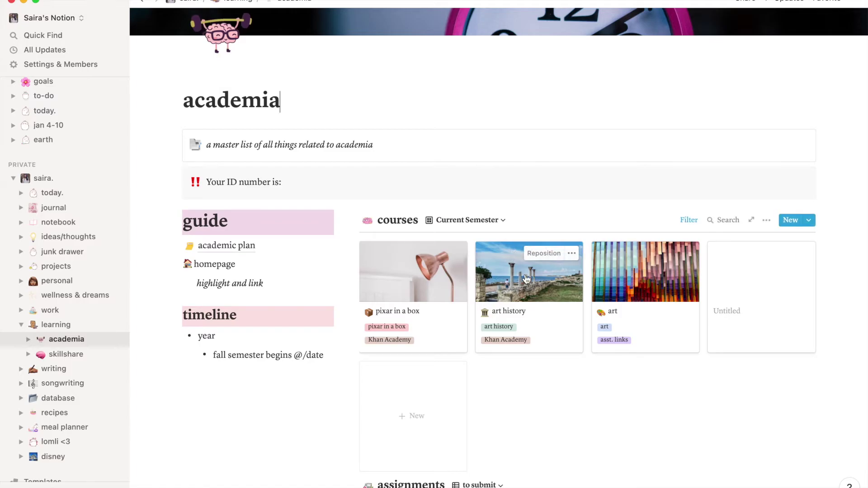
{"action": "left_click", "coordinate": [526, 278]}
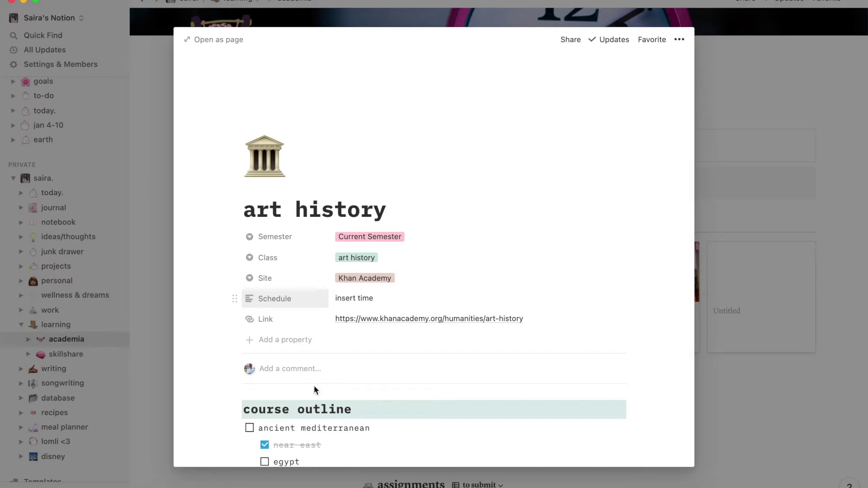
{"action": "scroll", "coordinate": [411, 353], "scroll_direction": "down", "scroll_amount": 2}
{"action": "scroll", "coordinate": [421, 378], "scroll_direction": "down", "scroll_amount": 1}
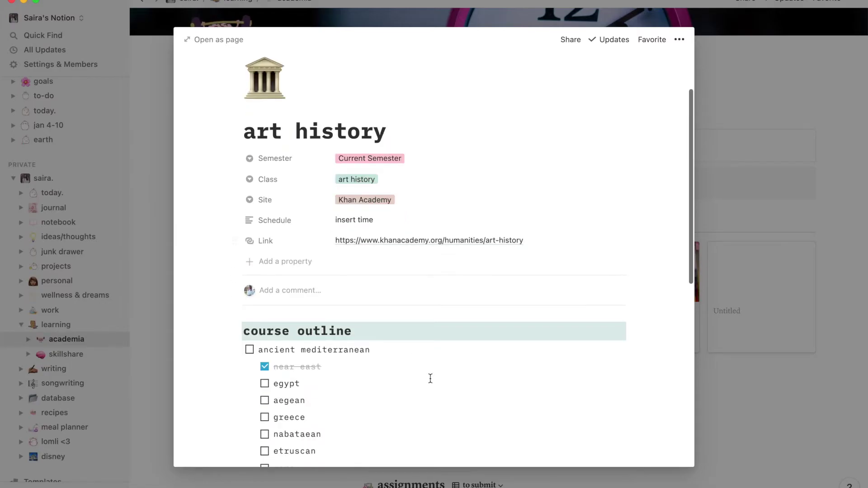
{"action": "scroll", "coordinate": [407, 393], "scroll_direction": "down", "scroll_amount": 1}
{"action": "scroll", "coordinate": [381, 403], "scroll_direction": "down", "scroll_amount": 3}
{"action": "scroll", "coordinate": [381, 402], "scroll_direction": "down", "scroll_amount": 5}
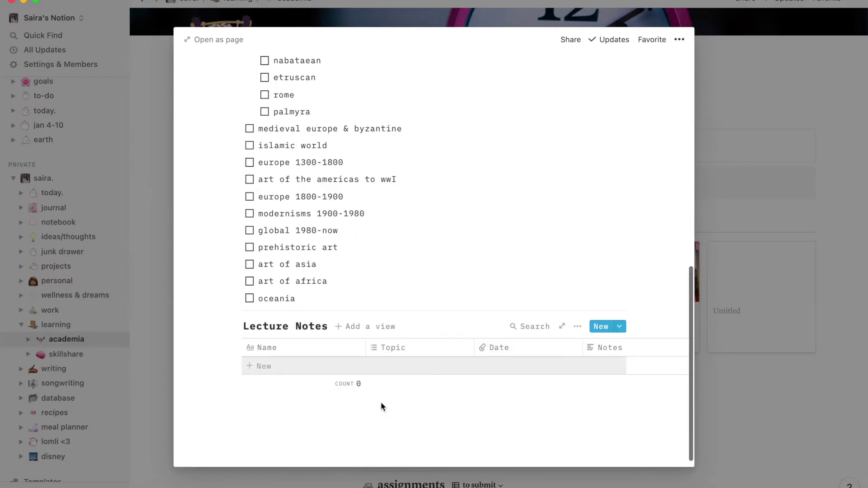
{"action": "left_click", "coordinate": [791, 423]}
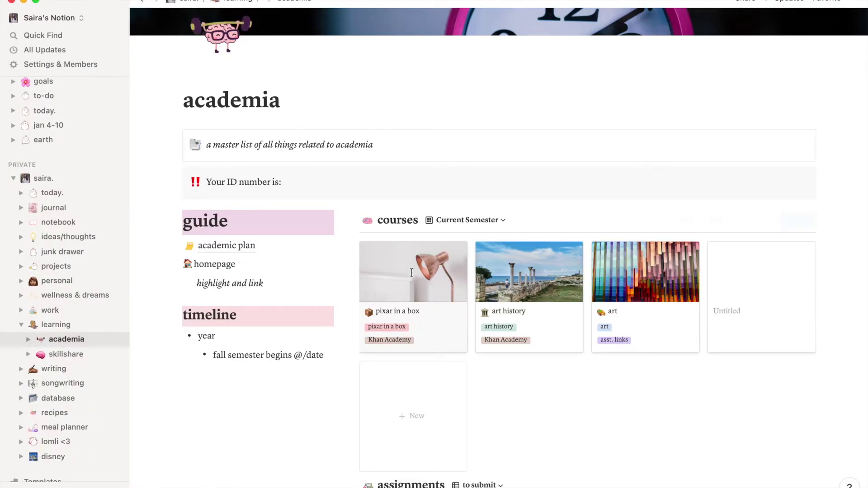
{"action": "scroll", "coordinate": [428, 308], "scroll_direction": "down", "scroll_amount": 2}
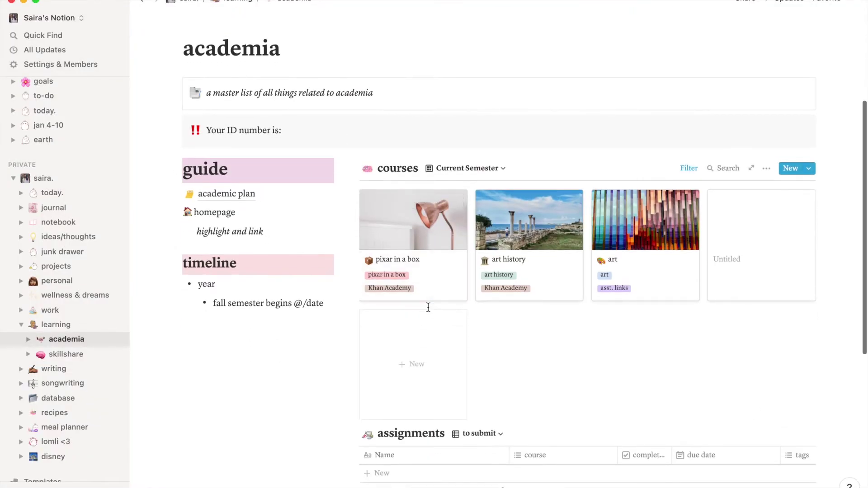
{"action": "scroll", "coordinate": [428, 308], "scroll_direction": "down", "scroll_amount": 2}
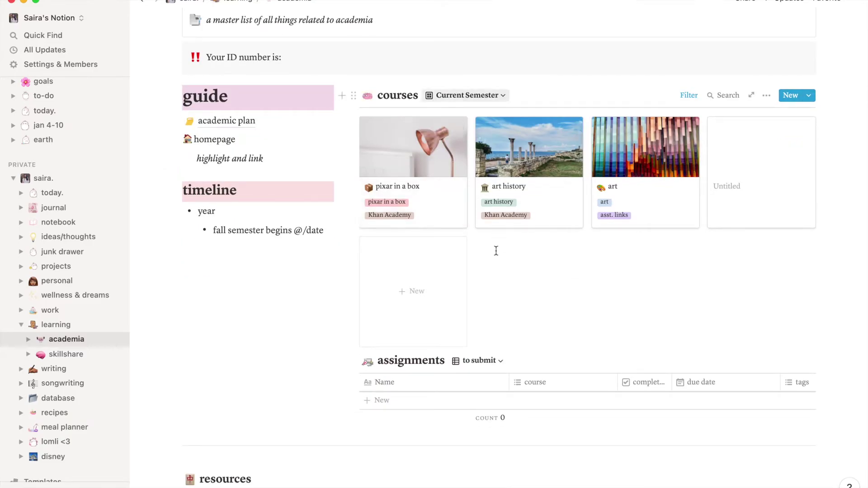
{"action": "scroll", "coordinate": [496, 254], "scroll_direction": "down", "scroll_amount": 1}
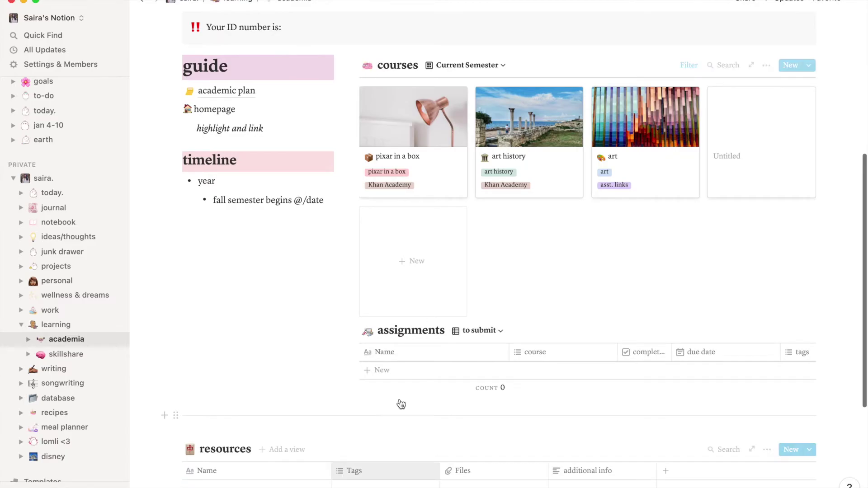
{"action": "scroll", "coordinate": [261, 221], "scroll_direction": "down", "scroll_amount": 2}
{"action": "scroll", "coordinate": [242, 188], "scroll_direction": "up", "scroll_amount": 2}
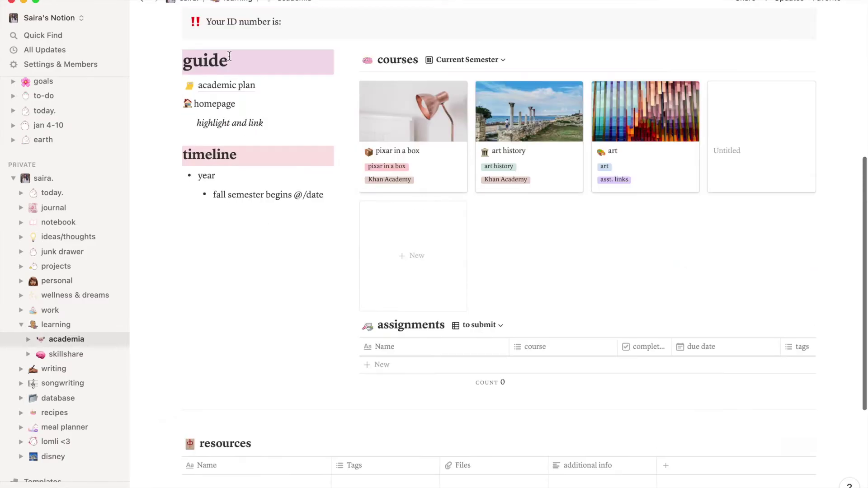
Open the academic plan page and fold away the learning sub-pages
{"action": "left_click", "coordinate": [221, 93]}
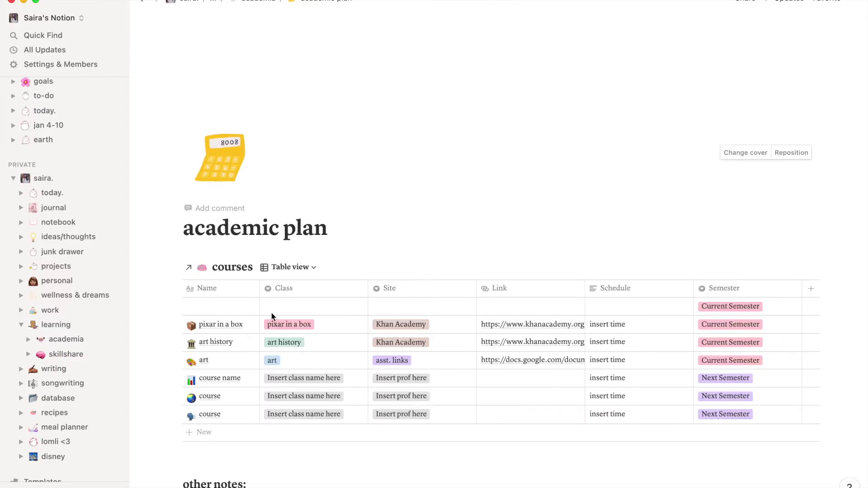
{"action": "scroll", "coordinate": [272, 318], "scroll_direction": "down", "scroll_amount": 3}
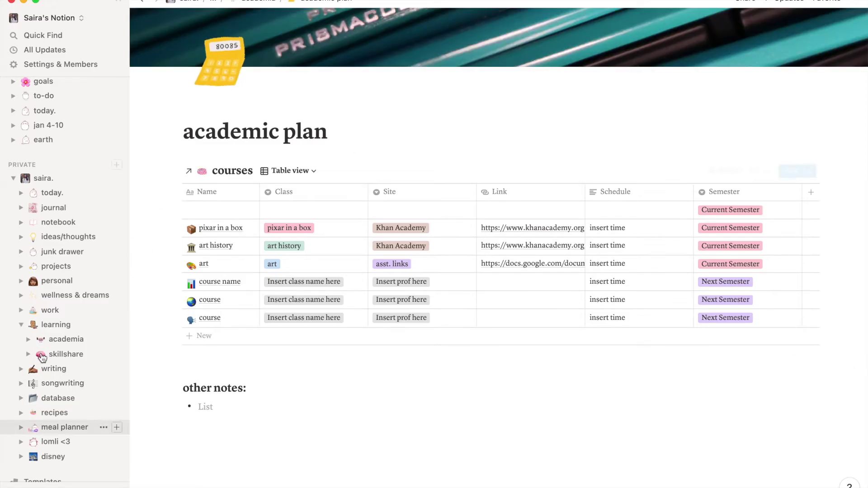
{"action": "left_click", "coordinate": [21, 325]}
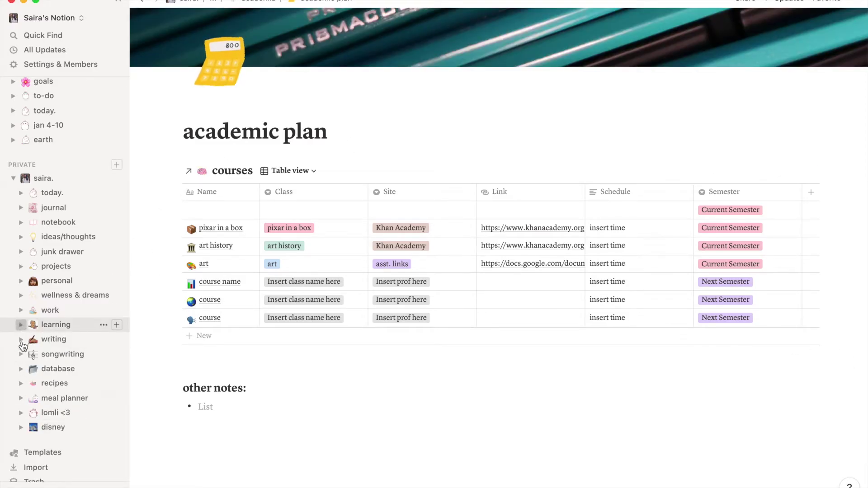
Go to the writing page and follow its link into the masquerade project page
{"action": "left_click", "coordinate": [43, 340]}
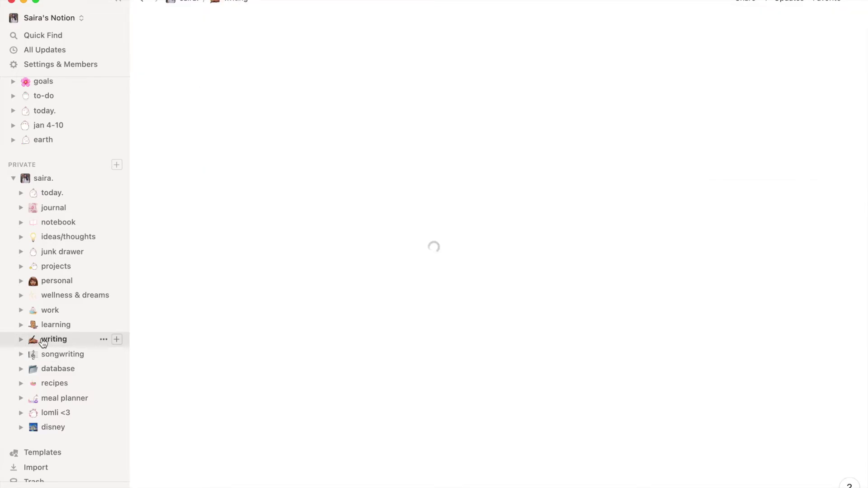
{"action": "scroll", "coordinate": [250, 301], "scroll_direction": "down", "scroll_amount": 3}
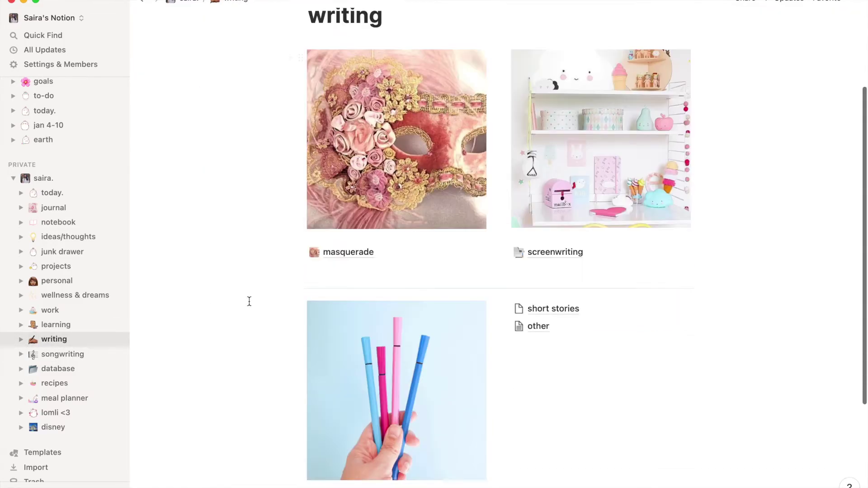
{"action": "scroll", "coordinate": [398, 239], "scroll_direction": "down", "scroll_amount": 1}
{"action": "scroll", "coordinate": [452, 299], "scroll_direction": "down", "scroll_amount": 2}
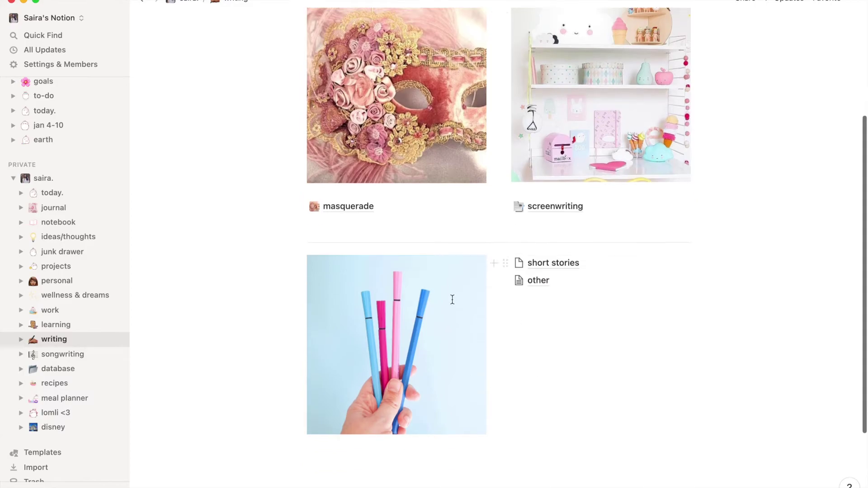
{"action": "left_click", "coordinate": [343, 211]}
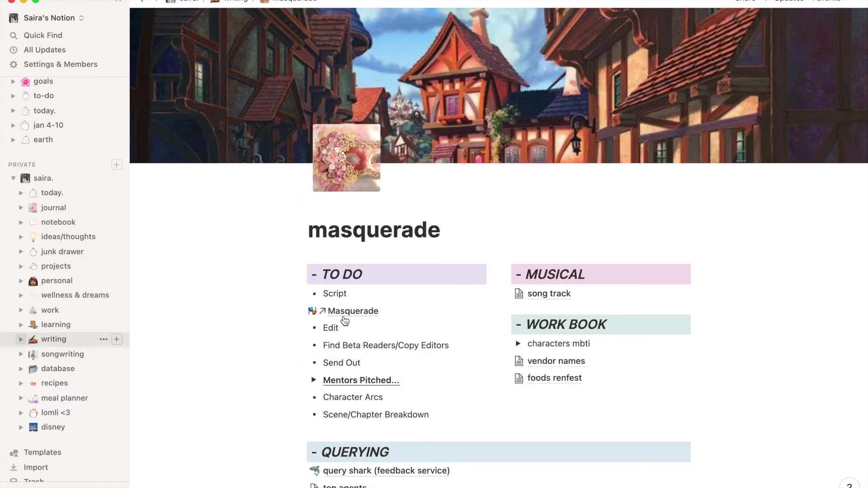
{"action": "scroll", "coordinate": [655, 300], "scroll_direction": "down", "scroll_amount": 1}
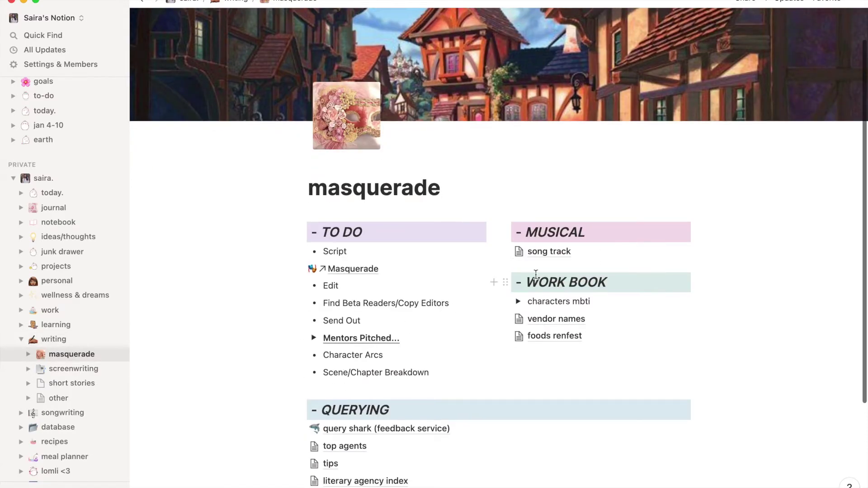
{"action": "scroll", "coordinate": [577, 326], "scroll_direction": "down", "scroll_amount": 2}
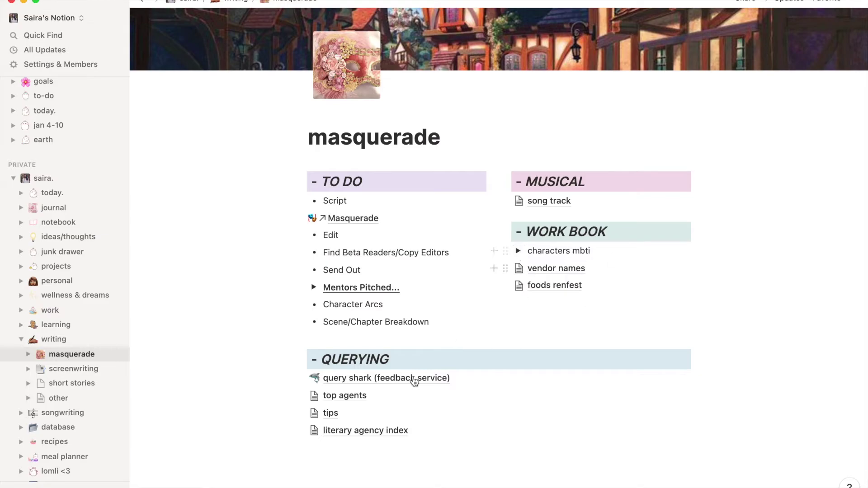
{"action": "scroll", "coordinate": [413, 381], "scroll_direction": "down", "scroll_amount": 1}
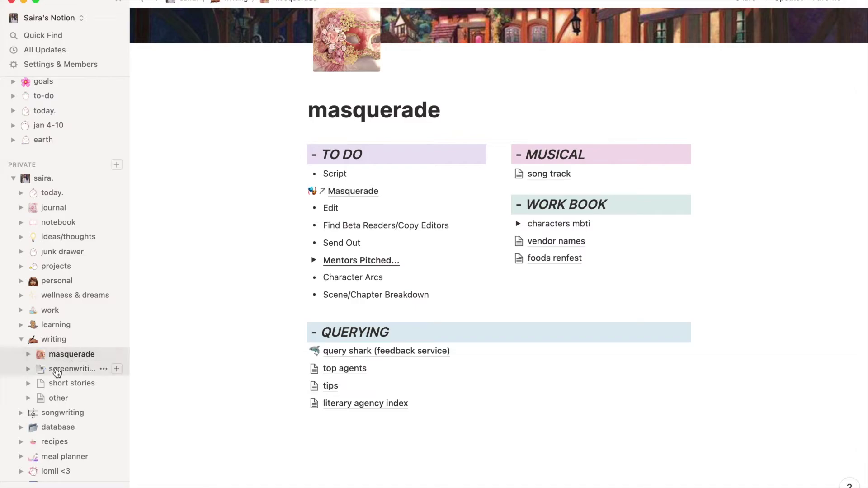
Go to the screenwriting page and follow its spec link into the Much Ado About Everything script
{"action": "left_click", "coordinate": [56, 372]}
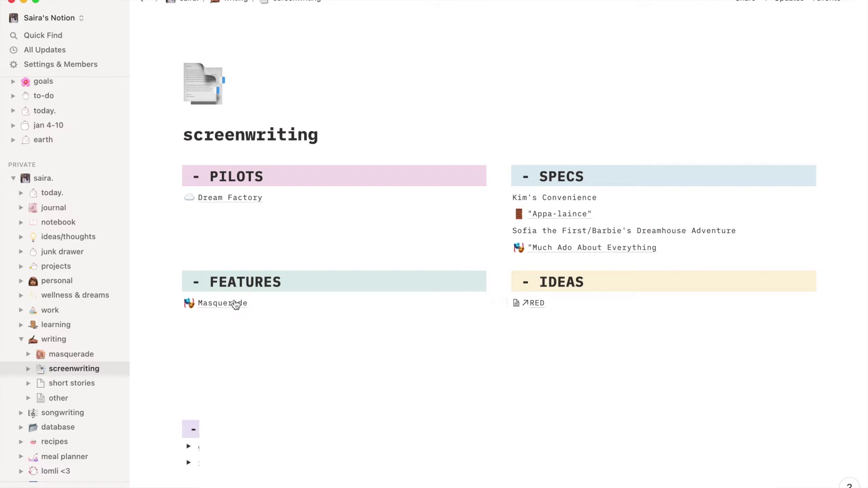
{"action": "left_click", "coordinate": [225, 309]}
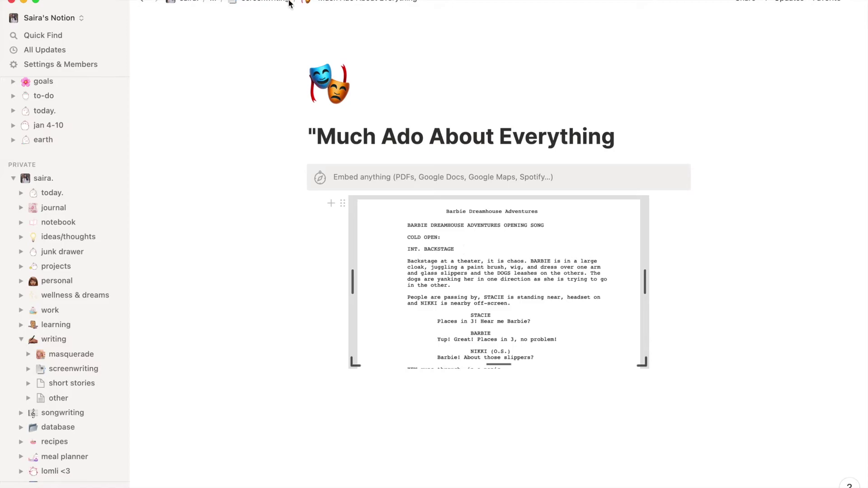
Return from the script, fold the writing subpages, and go to the database page
{"action": "left_click", "coordinate": [265, 3]}
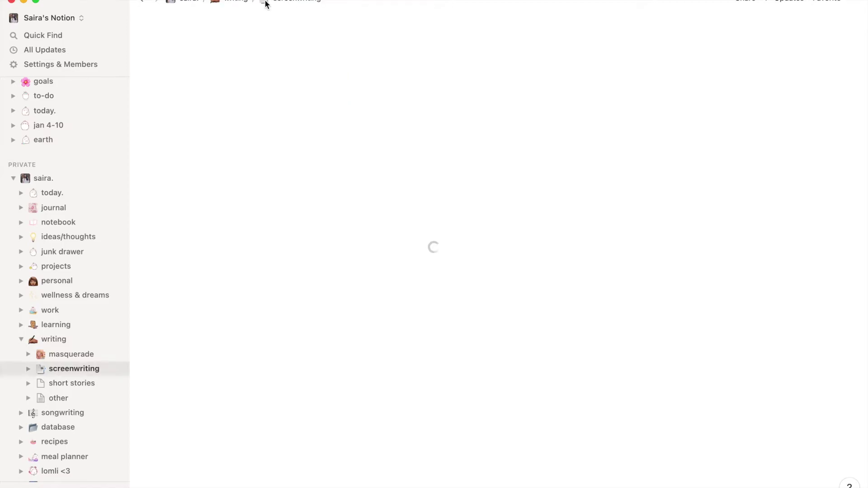
{"action": "left_click", "coordinate": [20, 339]}
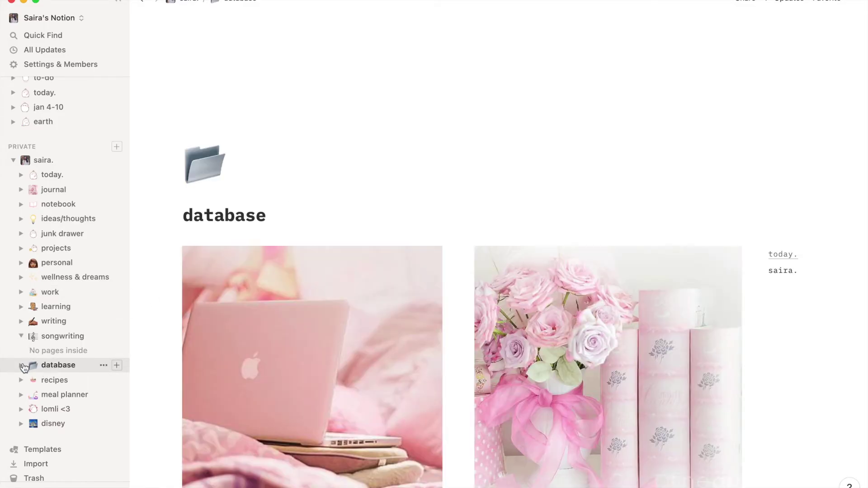
{"action": "left_click", "coordinate": [21, 366]}
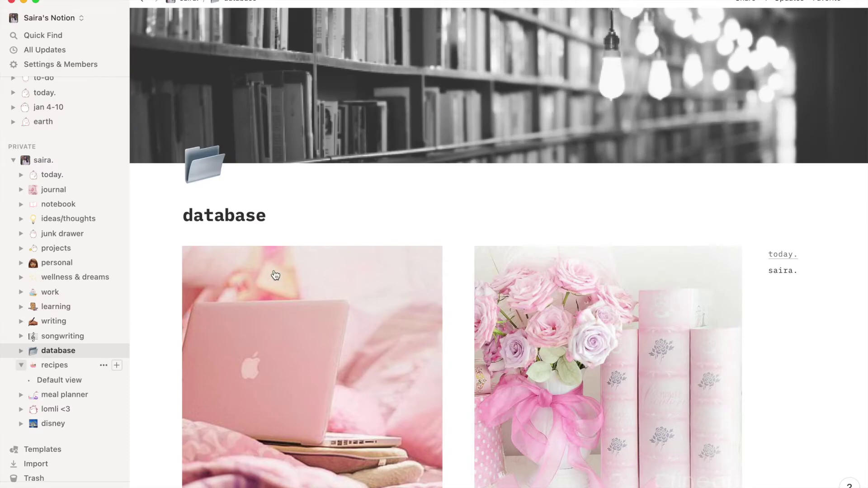
{"action": "scroll", "coordinate": [275, 275], "scroll_direction": "down", "scroll_amount": 2}
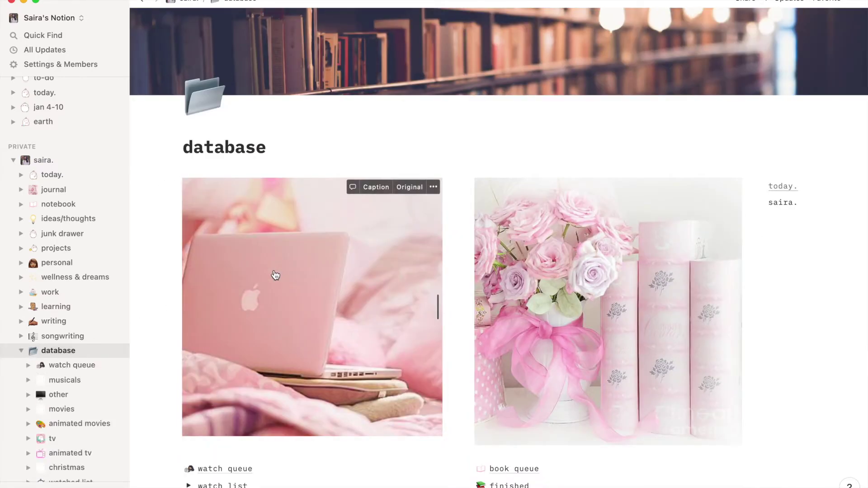
{"action": "scroll", "coordinate": [275, 275], "scroll_direction": "down", "scroll_amount": 3}
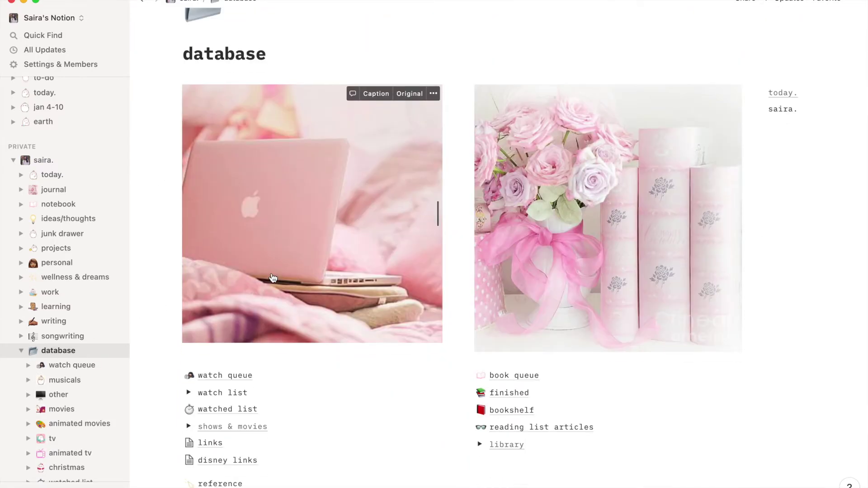
{"action": "scroll", "coordinate": [247, 320], "scroll_direction": "down", "scroll_amount": 1}
{"action": "scroll", "coordinate": [251, 340], "scroll_direction": "down", "scroll_amount": 1}
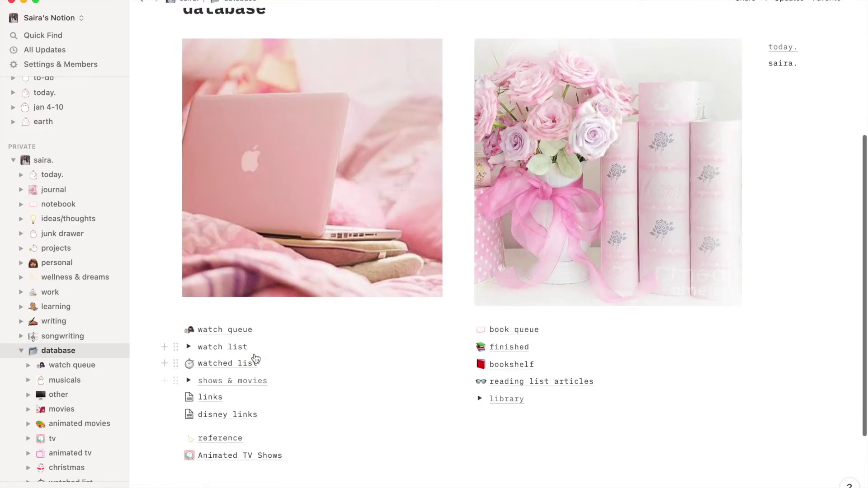
{"action": "scroll", "coordinate": [255, 359], "scroll_direction": "down", "scroll_amount": 1}
{"action": "mouse_move", "coordinate": [204, 409]}
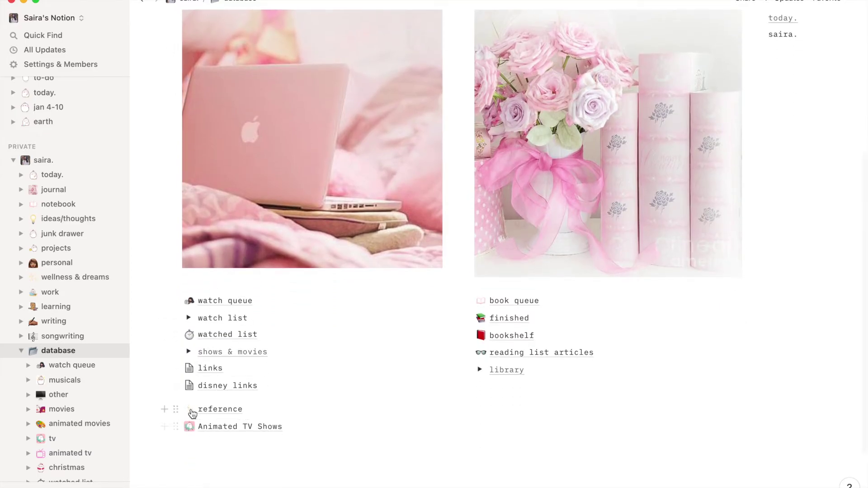
Drag the reference link down so it sits below Animated TV Shows
{"action": "left_click_drag", "start_coordinate": [177, 409], "coordinate": [194, 454]}
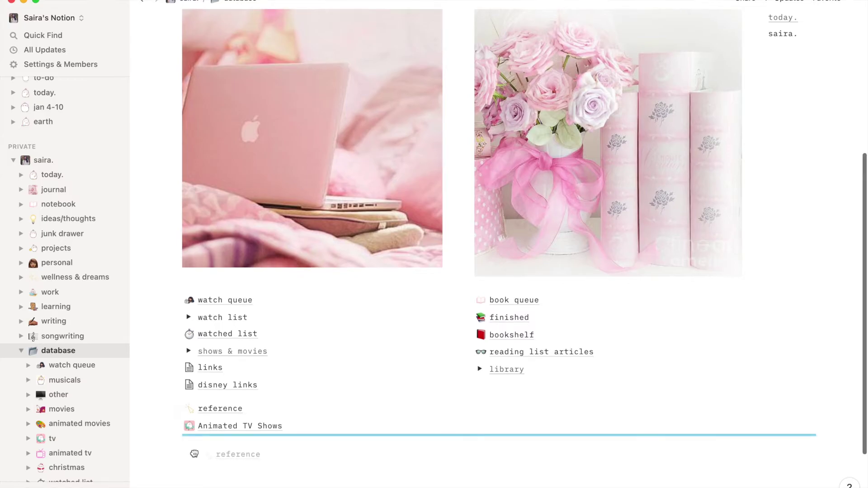
{"action": "left_click_drag", "start_coordinate": [194, 454], "coordinate": [195, 453]}
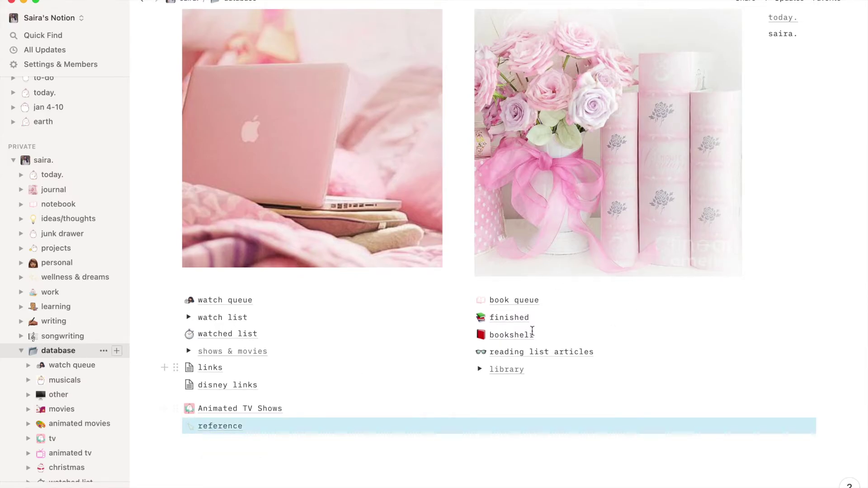
{"action": "scroll", "coordinate": [39, 365], "scroll_direction": "down", "scroll_amount": 1}
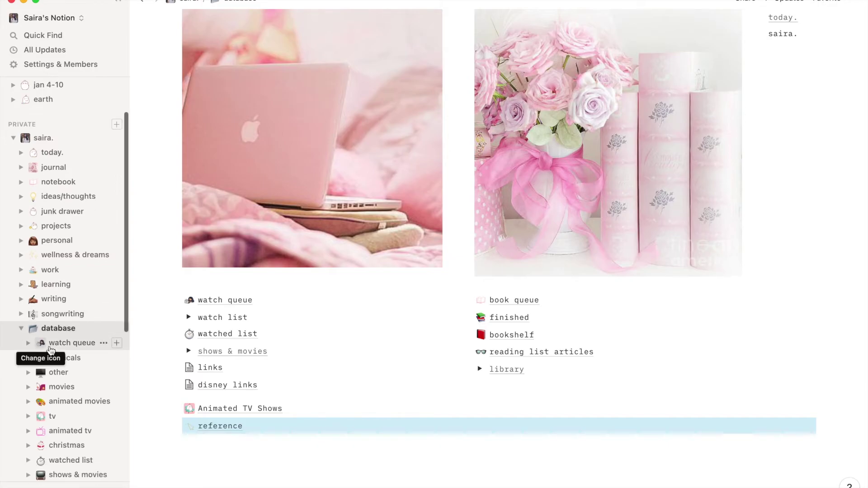
On the watch queue, add a Status is watching filter to the tv shows table
{"action": "left_click", "coordinate": [49, 346]}
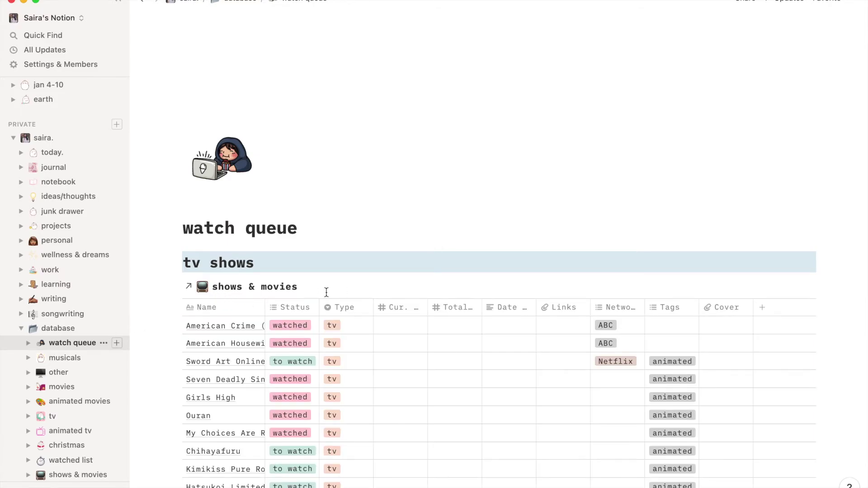
{"action": "scroll", "coordinate": [309, 290], "scroll_direction": "down", "scroll_amount": 2}
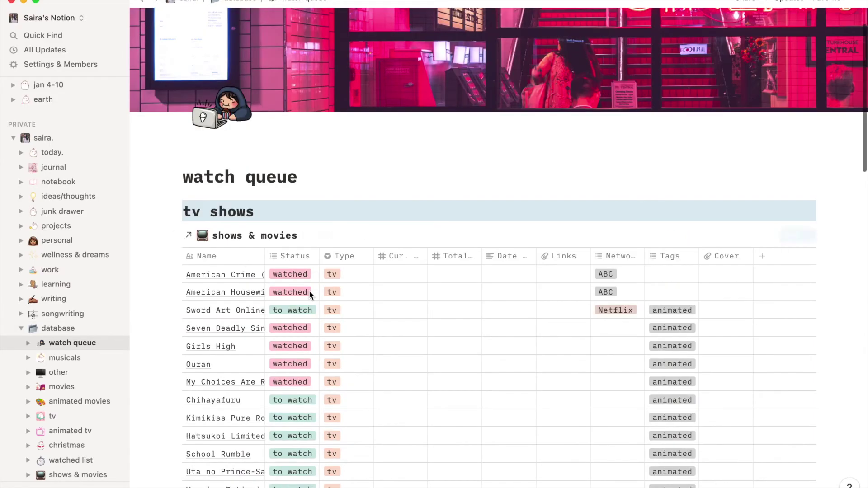
{"action": "scroll", "coordinate": [387, 224], "scroll_direction": "down", "scroll_amount": 3}
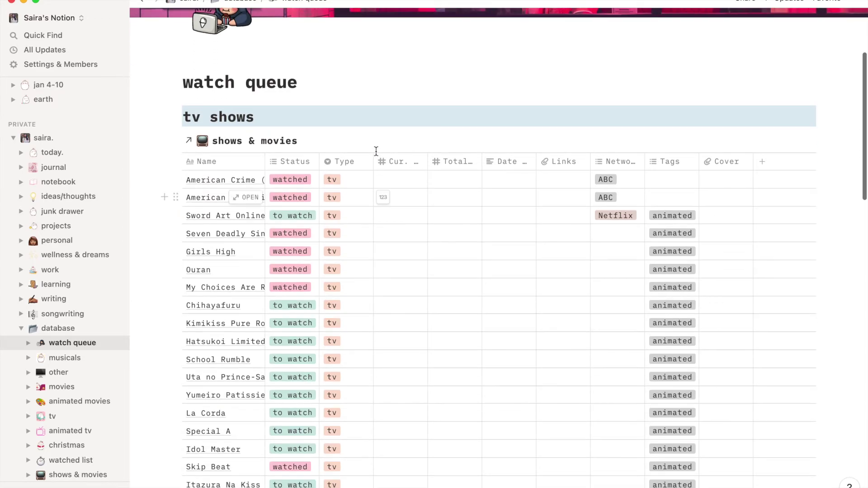
{"action": "scroll", "coordinate": [376, 151], "scroll_direction": "down", "scroll_amount": 1}
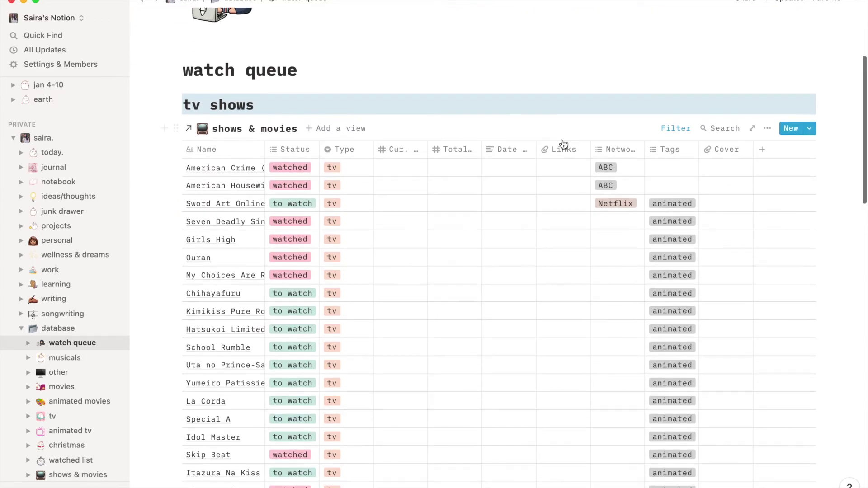
{"action": "left_click", "coordinate": [681, 132]}
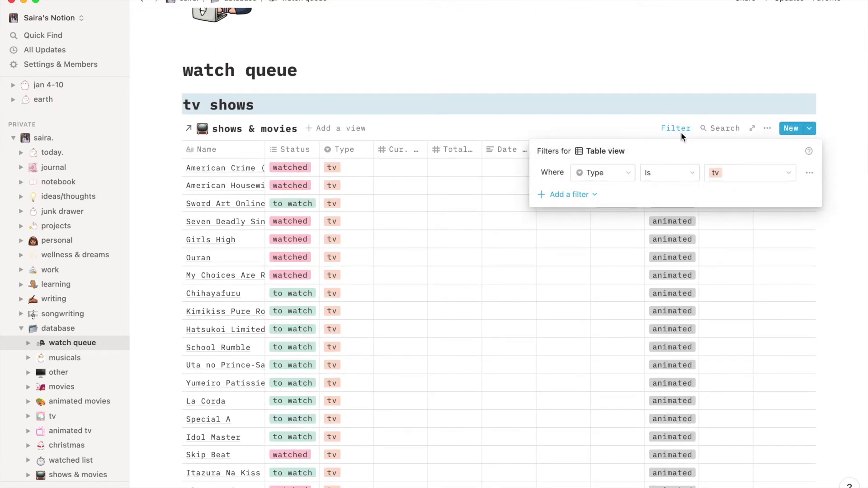
{"action": "left_click", "coordinate": [588, 196]}
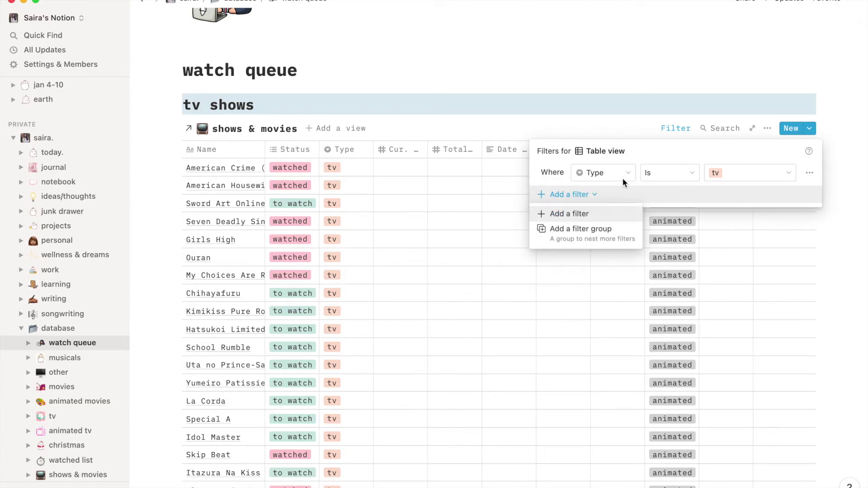
{"action": "left_click", "coordinate": [606, 214]}
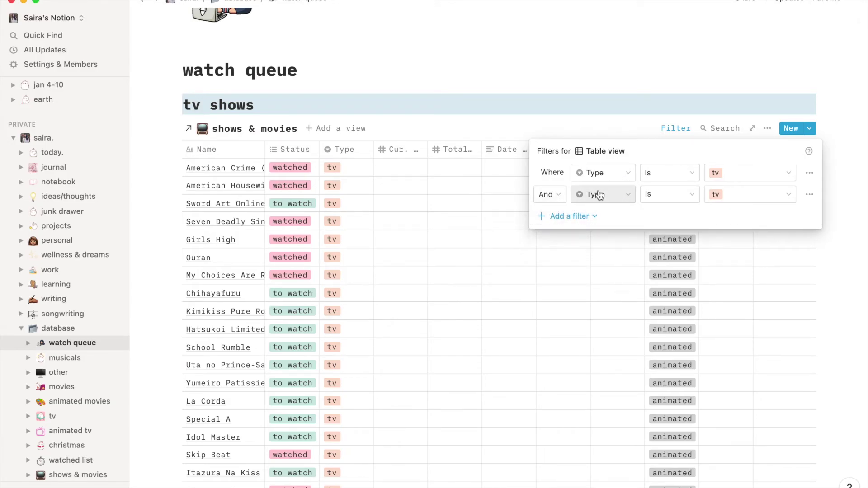
{"action": "left_click", "coordinate": [598, 194]}
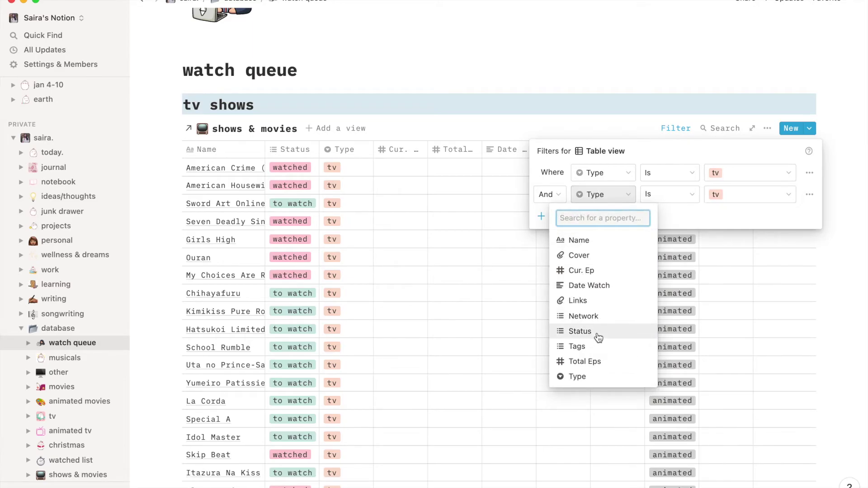
{"action": "left_click", "coordinate": [735, 195]}
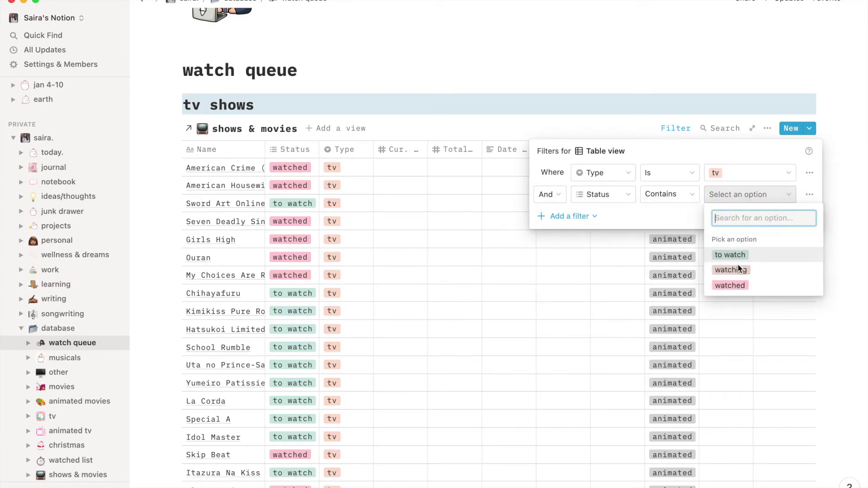
{"action": "left_click", "coordinate": [739, 276]}
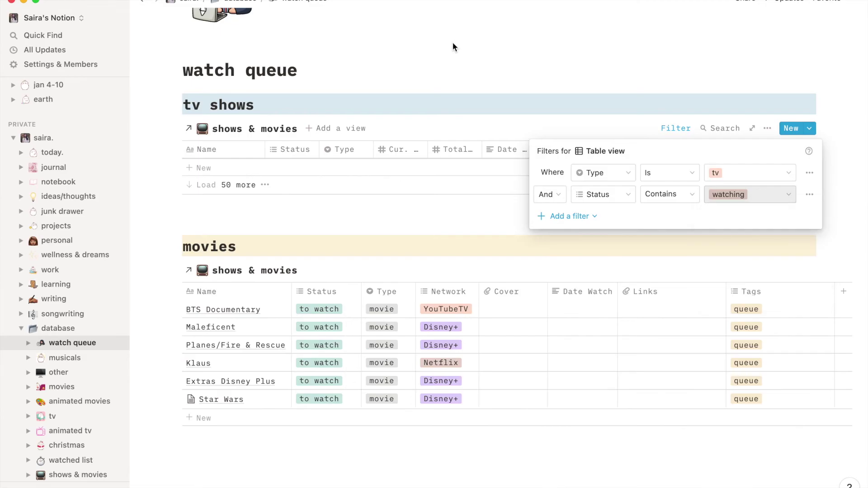
{"action": "left_click", "coordinate": [473, 196]}
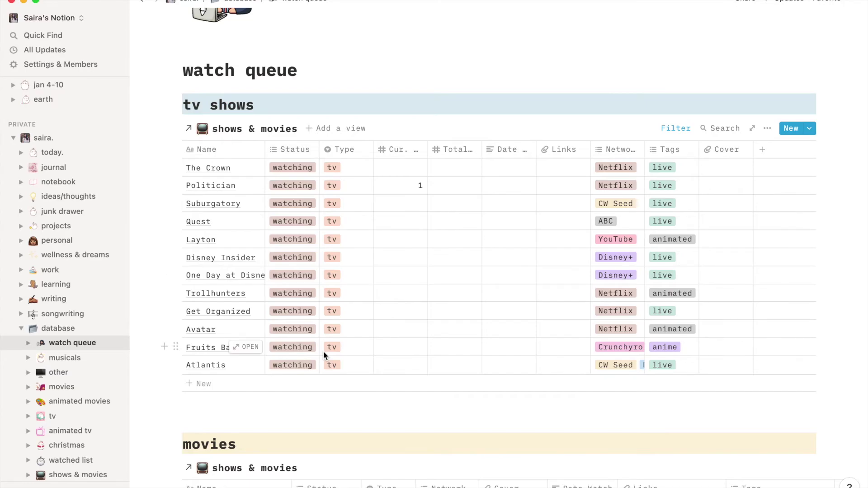
{"action": "scroll", "coordinate": [590, 263], "scroll_direction": "down", "scroll_amount": 1}
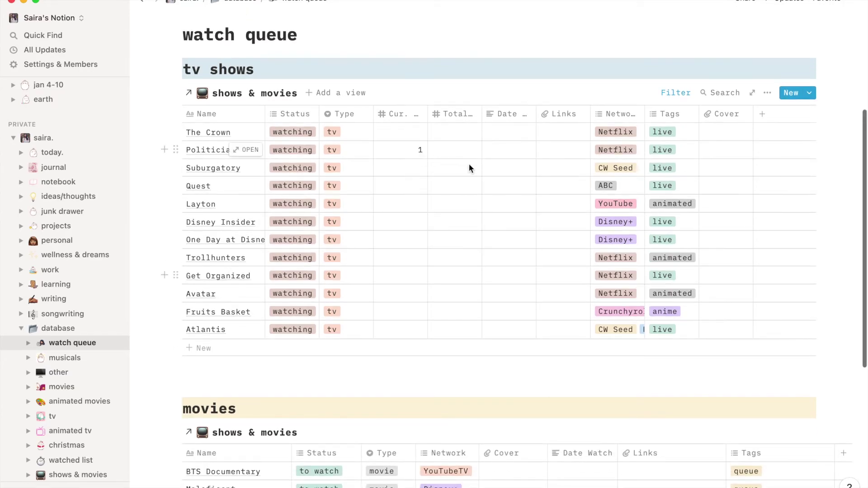
{"action": "scroll", "coordinate": [615, 196], "scroll_direction": "down", "scroll_amount": 3}
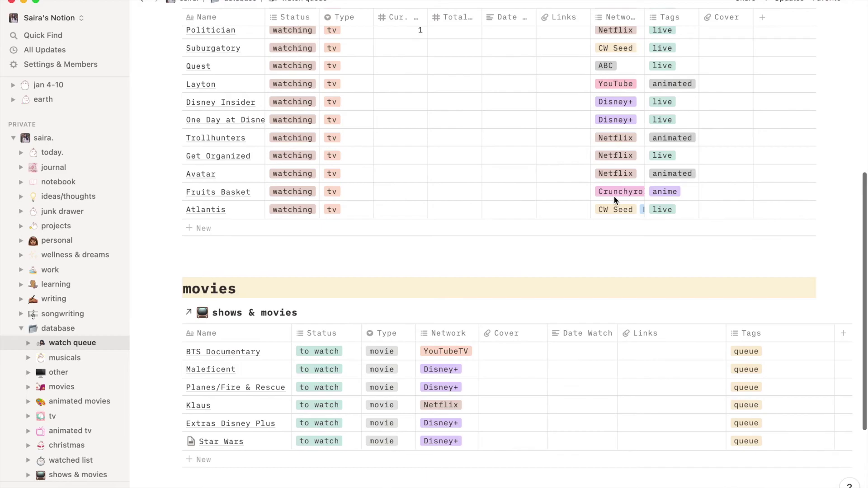
{"action": "scroll", "coordinate": [614, 196], "scroll_direction": "up", "scroll_amount": 2}
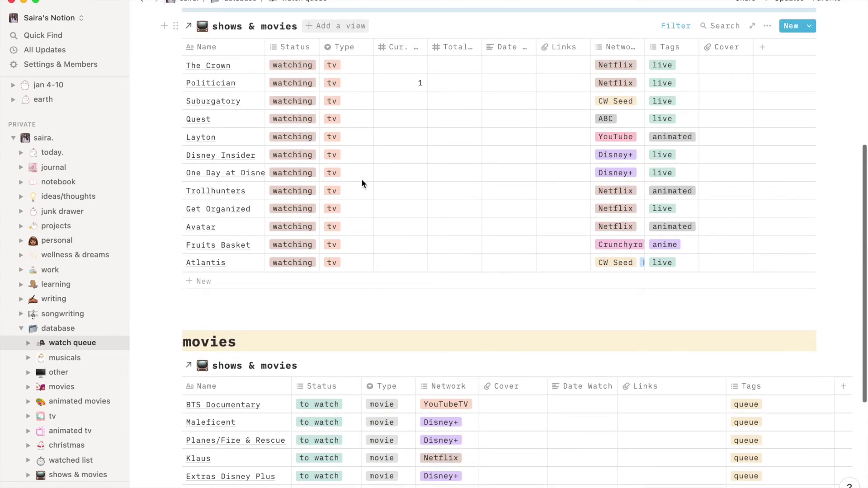
{"action": "scroll", "coordinate": [368, 267], "scroll_direction": "down", "scroll_amount": 1}
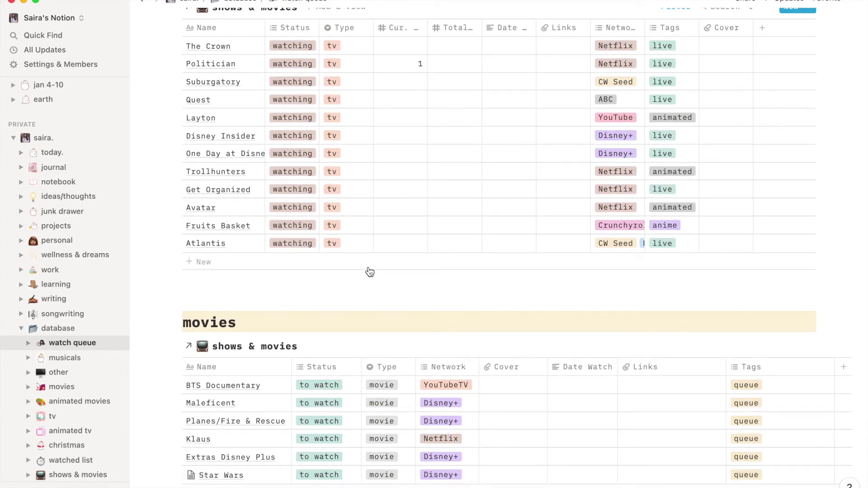
{"action": "scroll", "coordinate": [368, 272], "scroll_direction": "down", "scroll_amount": 1}
{"action": "scroll", "coordinate": [369, 269], "scroll_direction": "down", "scroll_amount": 1}
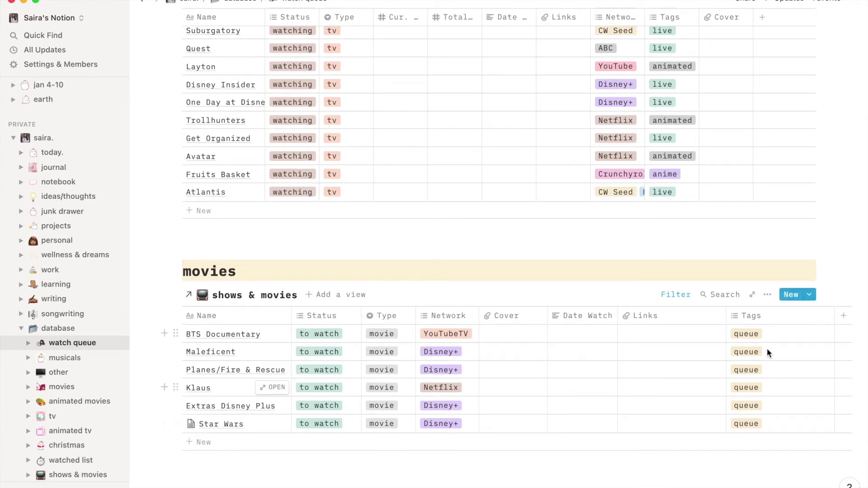
{"action": "mouse_move", "coordinate": [498, 422]}
{"action": "left_click", "coordinate": [57, 363]}
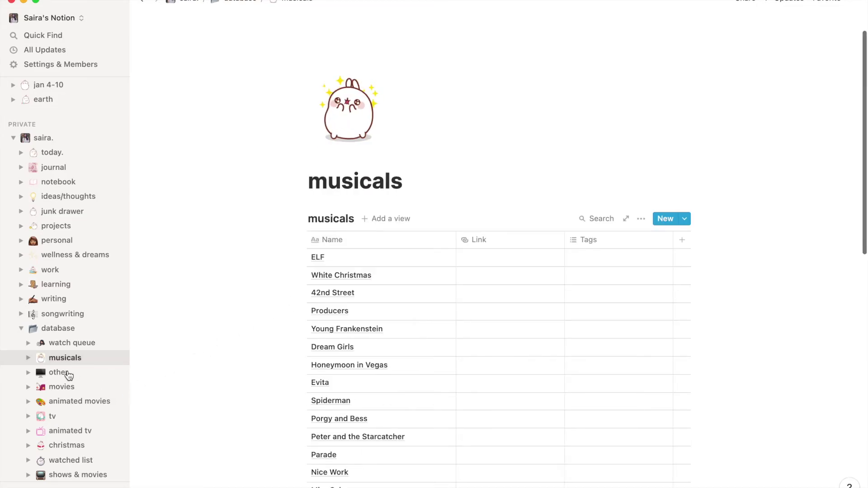
{"action": "scroll", "coordinate": [68, 375], "scroll_direction": "down", "scroll_amount": 2}
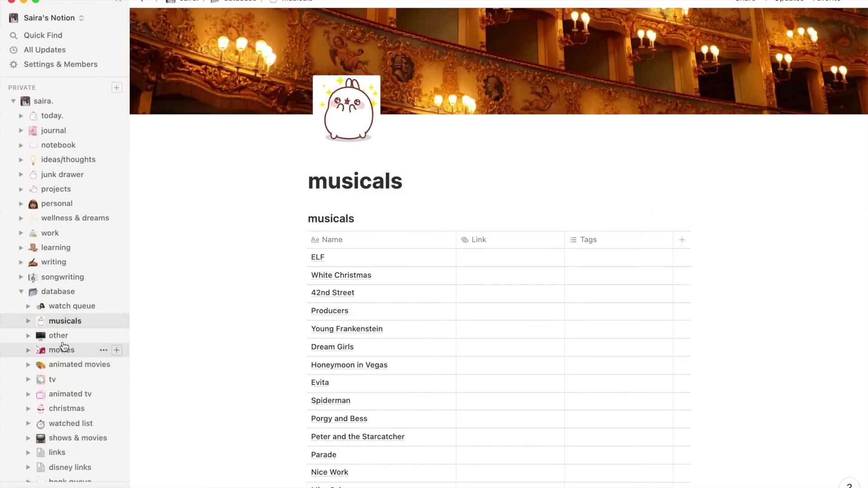
{"action": "left_click", "coordinate": [62, 351]}
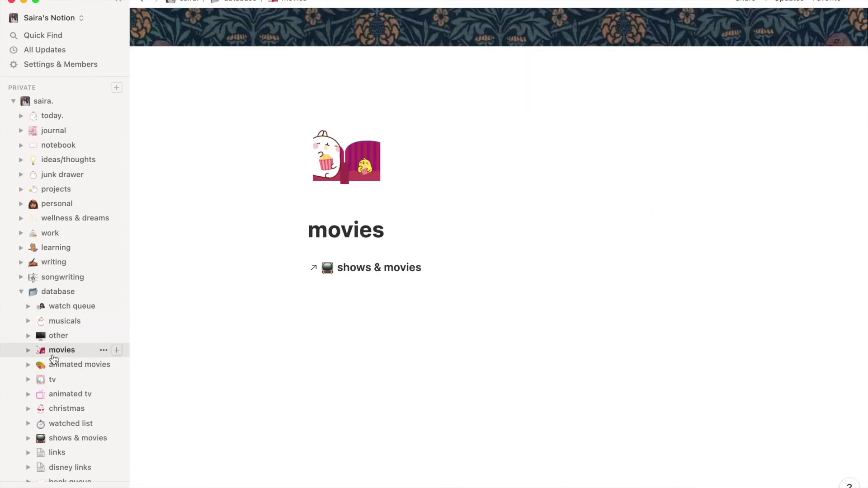
{"action": "scroll", "coordinate": [54, 366], "scroll_direction": "down", "scroll_amount": 2}
{"action": "scroll", "coordinate": [57, 353], "scroll_direction": "down", "scroll_amount": 1}
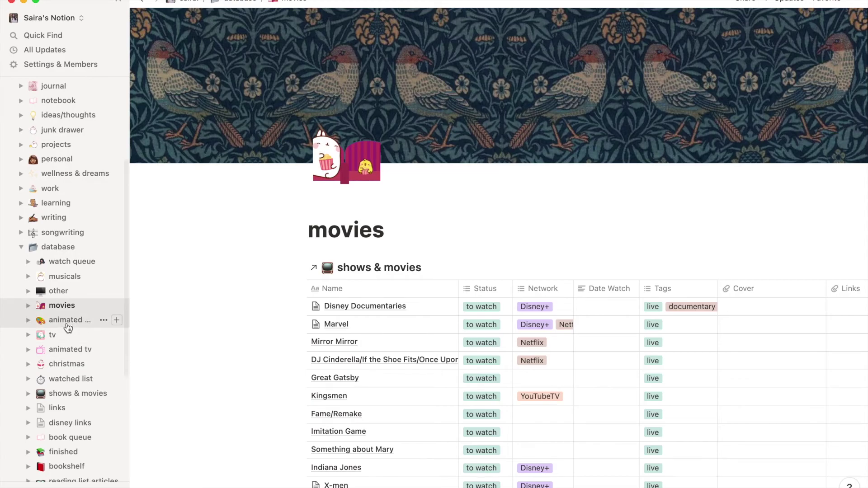
{"action": "scroll", "coordinate": [67, 329], "scroll_direction": "down", "scroll_amount": 1}
{"action": "scroll", "coordinate": [68, 328], "scroll_direction": "down", "scroll_amount": 1}
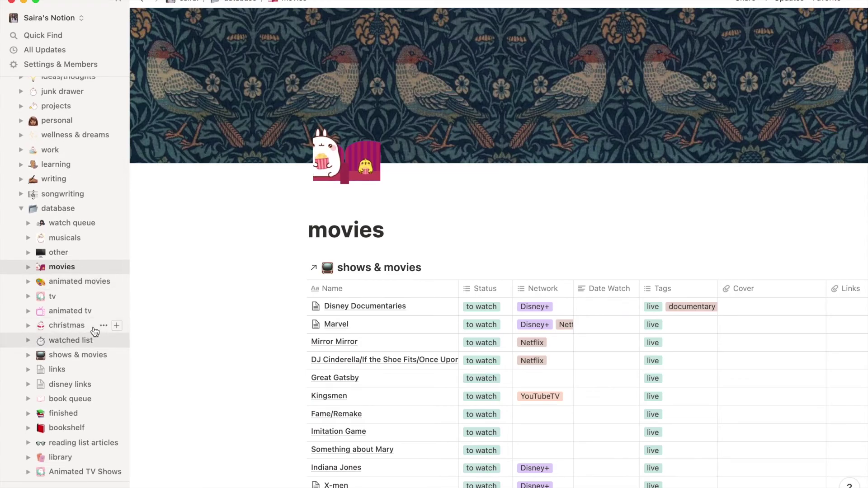
{"action": "scroll", "coordinate": [407, 298], "scroll_direction": "down", "scroll_amount": 3}
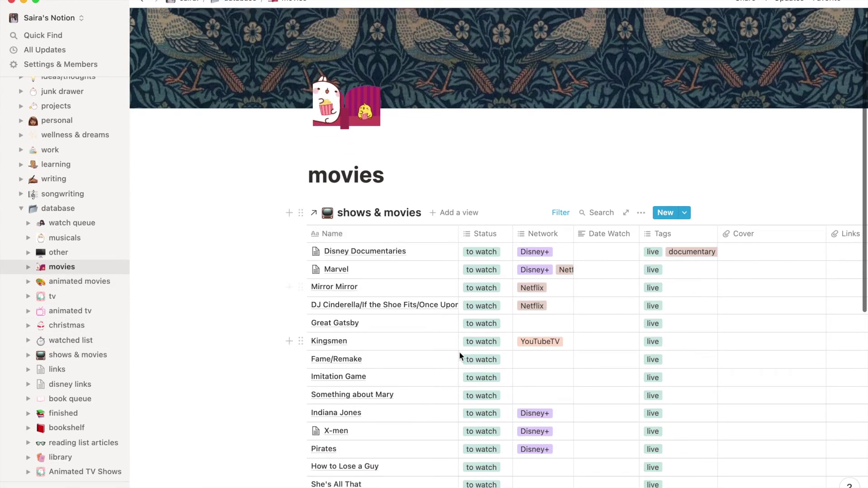
{"action": "scroll", "coordinate": [459, 352], "scroll_direction": "down", "scroll_amount": 1}
{"action": "scroll", "coordinate": [459, 352], "scroll_direction": "down", "scroll_amount": 1}
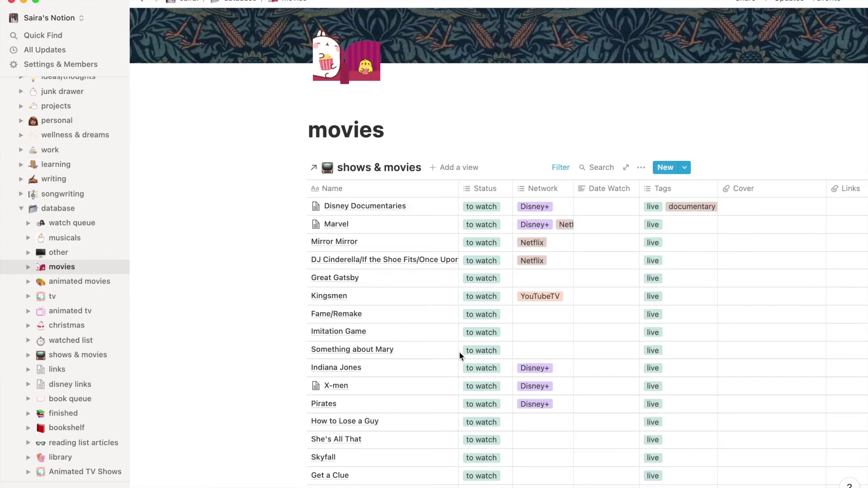
{"action": "scroll", "coordinate": [459, 352], "scroll_direction": "down", "scroll_amount": 2}
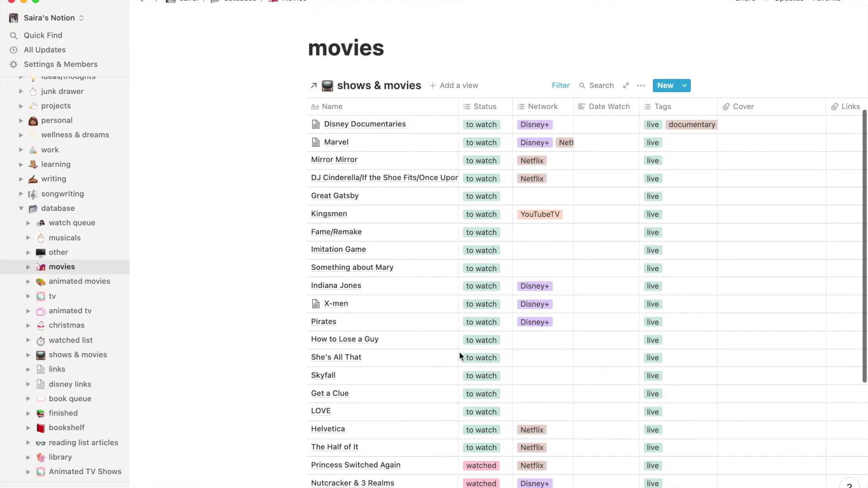
{"action": "scroll", "coordinate": [460, 351], "scroll_direction": "down", "scroll_amount": 1}
{"action": "scroll", "coordinate": [434, 349], "scroll_direction": "down", "scroll_amount": 2}
{"action": "scroll", "coordinate": [339, 326], "scroll_direction": "down", "scroll_amount": 4}
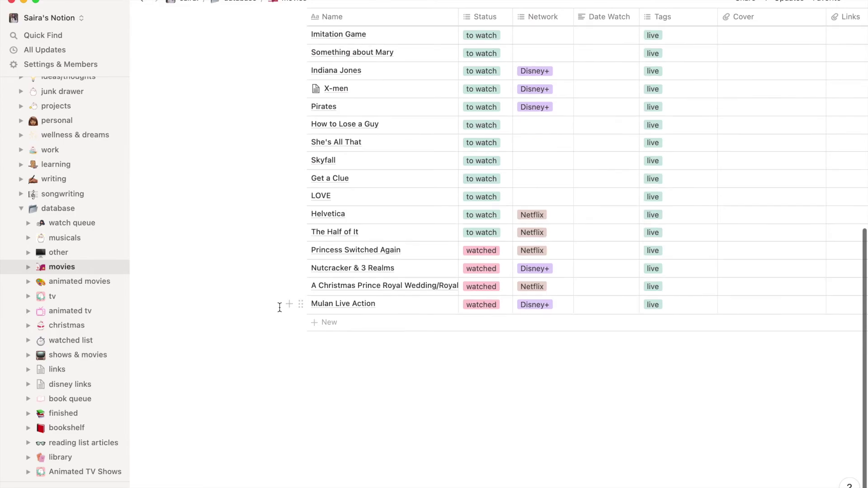
{"action": "scroll", "coordinate": [420, 256], "scroll_direction": "up", "scroll_amount": 3}
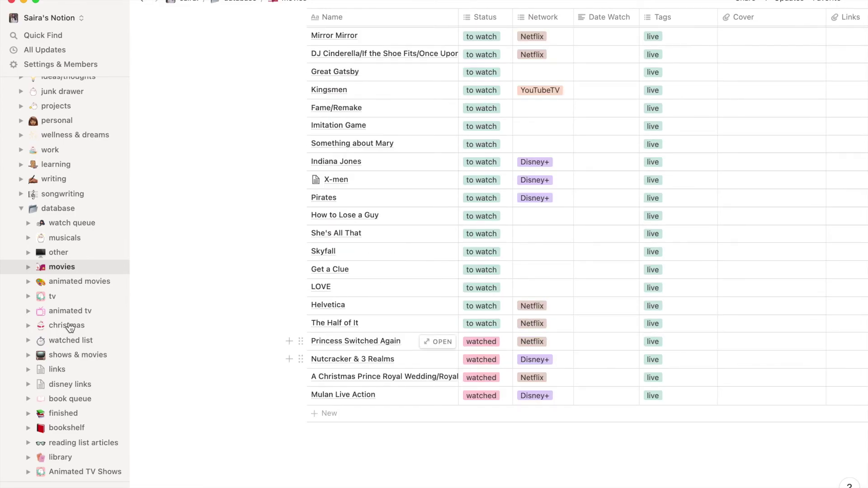
{"action": "left_click", "coordinate": [70, 342]}
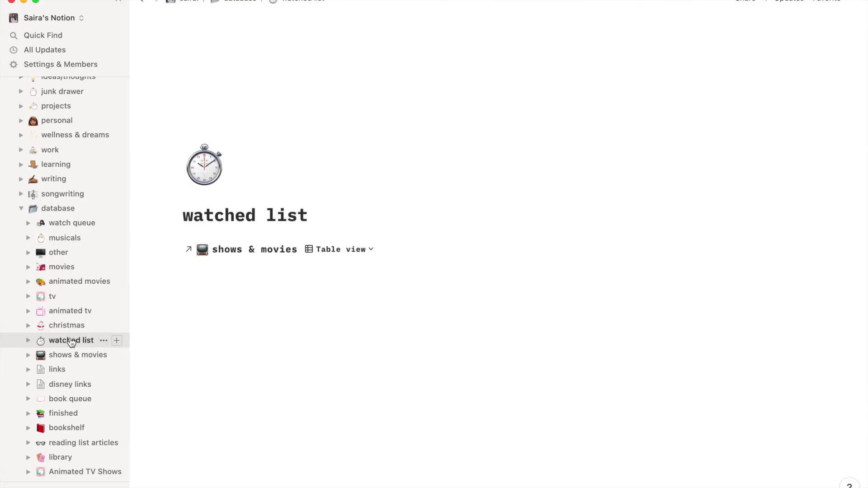
{"action": "scroll", "coordinate": [51, 405], "scroll_direction": "down", "scroll_amount": 1}
Visit the bookshelf, then the book queue with its reading tables, then back to the bookshelf
{"action": "left_click", "coordinate": [51, 402]}
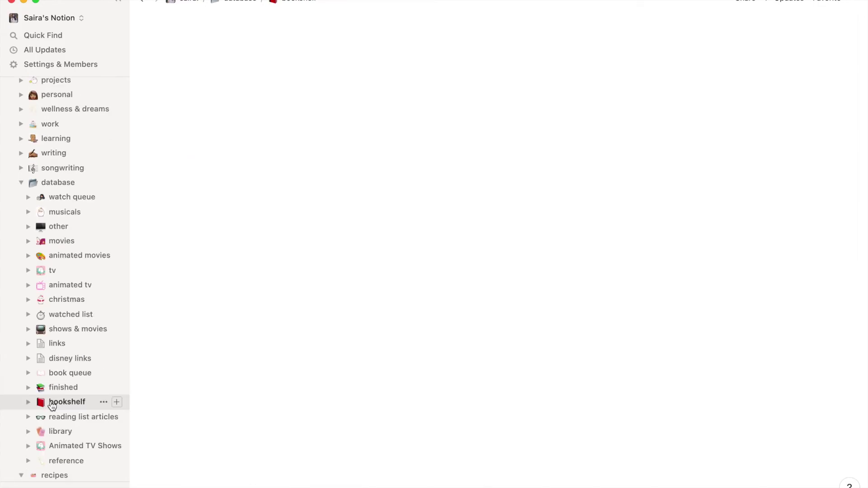
{"action": "left_click", "coordinate": [52, 374]}
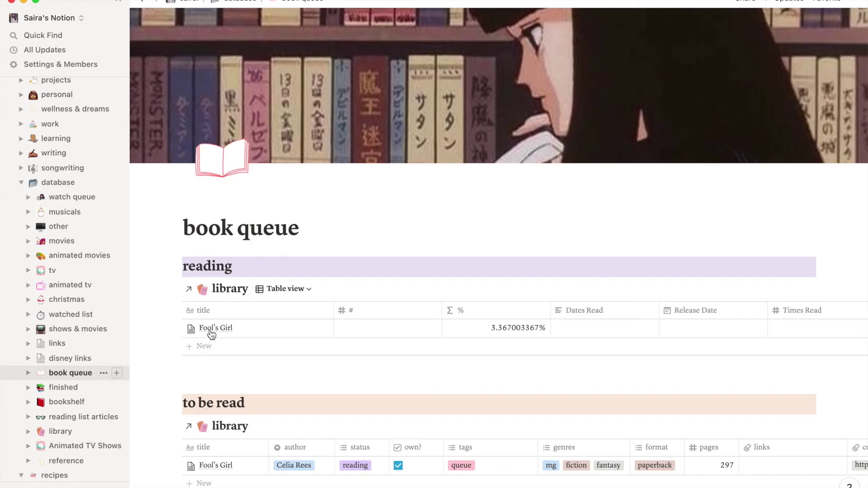
{"action": "scroll", "coordinate": [218, 367], "scroll_direction": "down", "scroll_amount": 3}
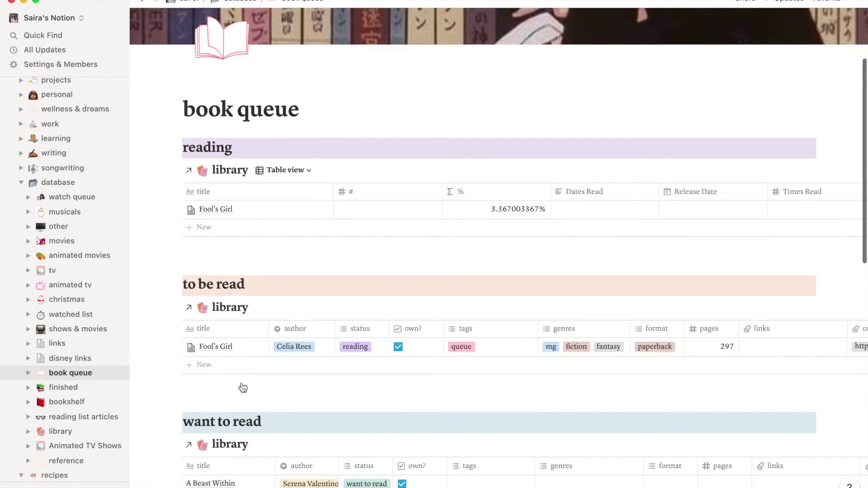
{"action": "scroll", "coordinate": [231, 339], "scroll_direction": "down", "scroll_amount": 1}
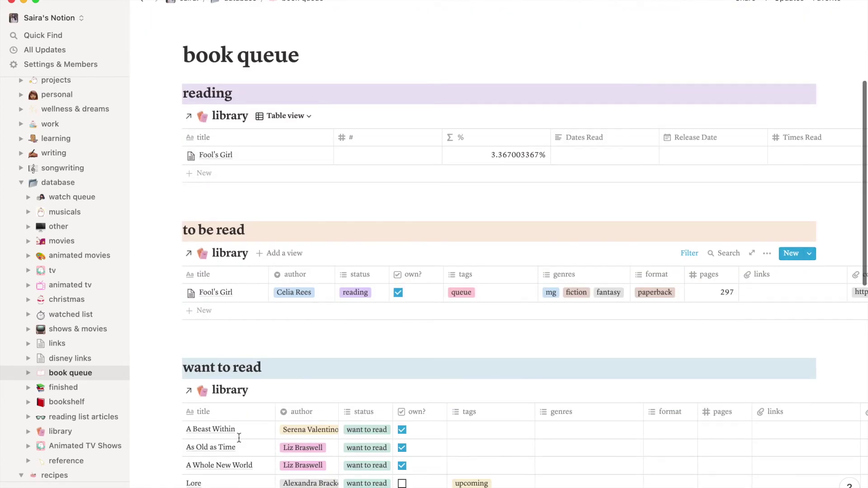
{"action": "scroll", "coordinate": [235, 403], "scroll_direction": "down", "scroll_amount": 2}
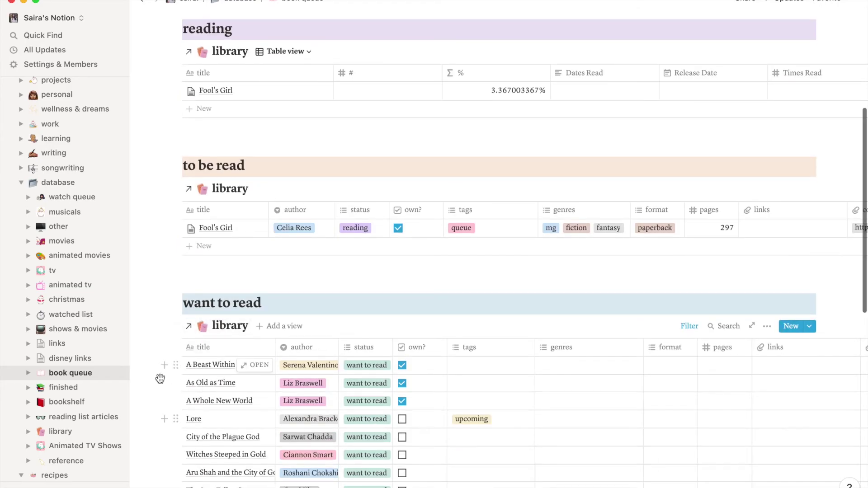
{"action": "left_click", "coordinate": [66, 403]}
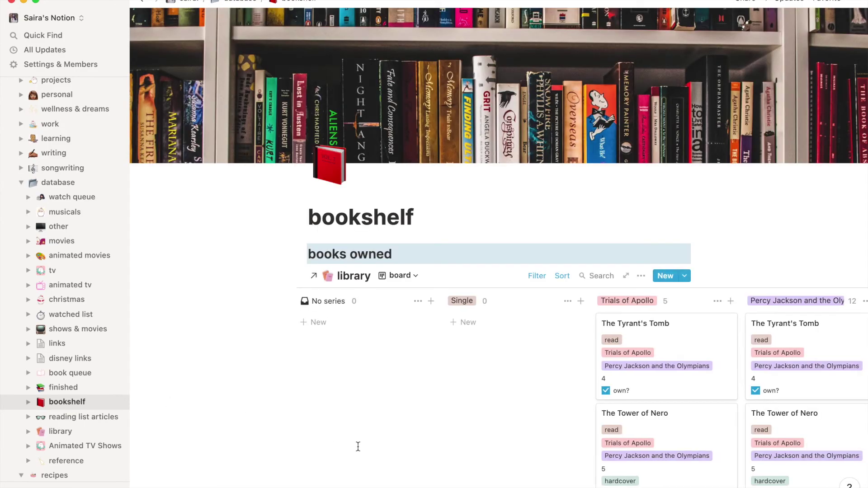
Switch the bookshelf library to the Owned Gallery view, then move on to reading list articles
{"action": "left_click", "coordinate": [403, 276]}
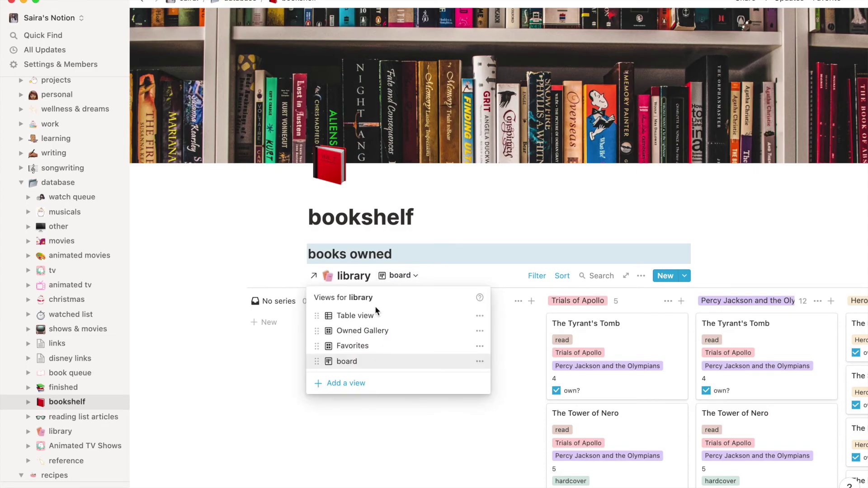
{"action": "left_click", "coordinate": [372, 331]}
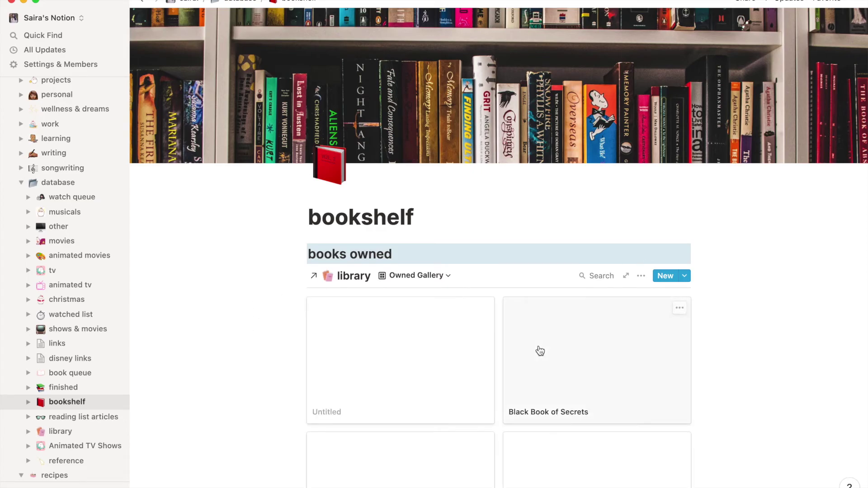
{"action": "scroll", "coordinate": [744, 349], "scroll_direction": "down", "scroll_amount": 4}
{"action": "scroll", "coordinate": [743, 351], "scroll_direction": "down", "scroll_amount": 6}
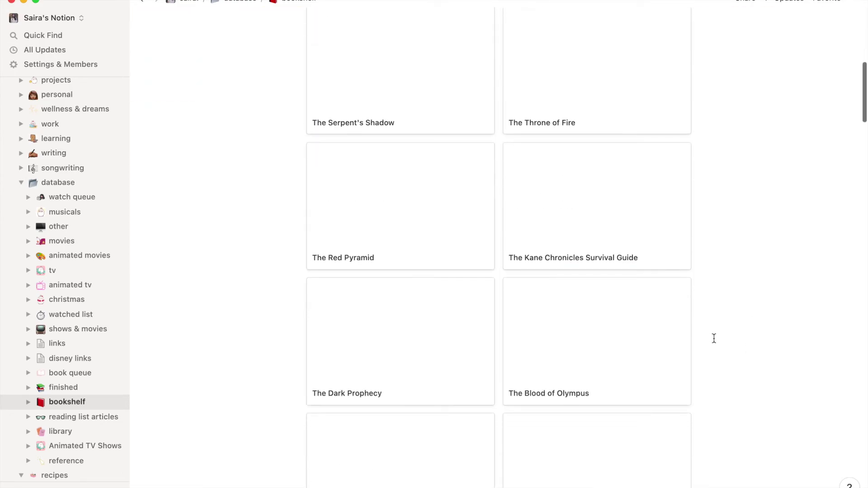
{"action": "mouse_move", "coordinate": [74, 417]}
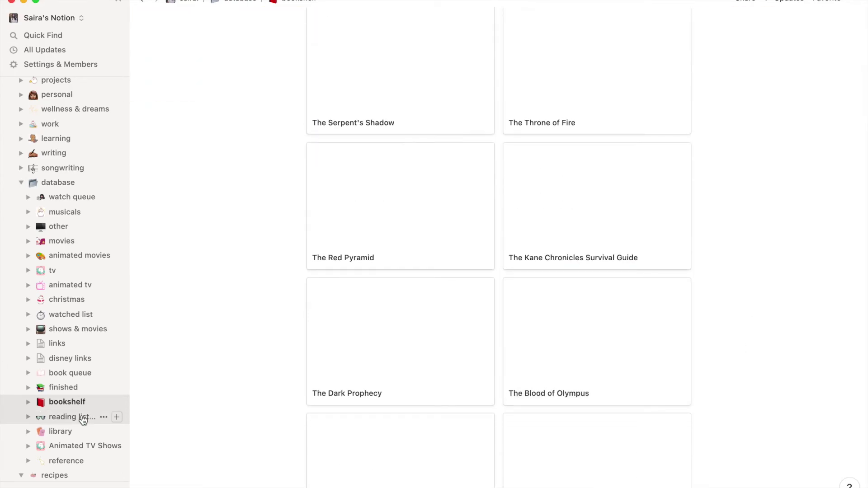
{"action": "scroll", "coordinate": [84, 420], "scroll_direction": "down", "scroll_amount": 2}
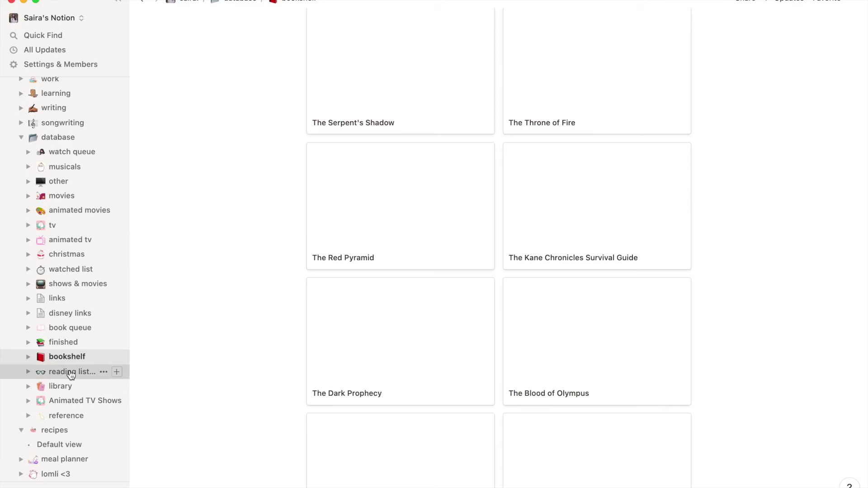
{"action": "left_click", "coordinate": [71, 375]}
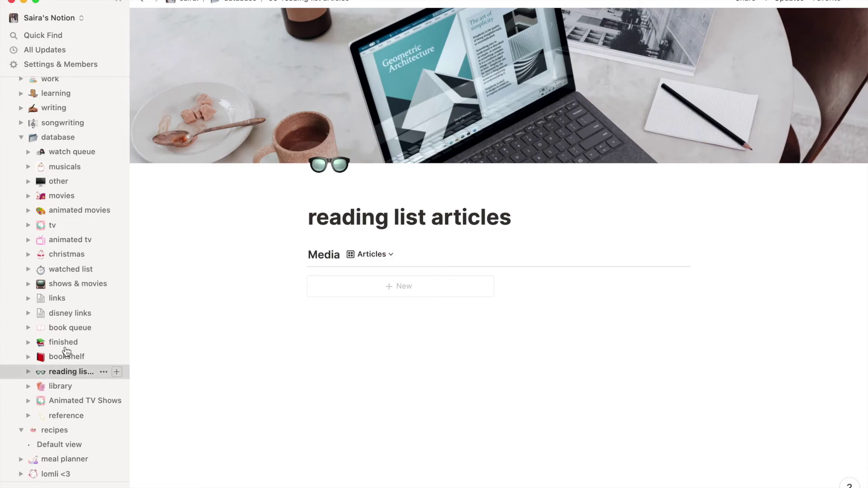
{"action": "scroll", "coordinate": [64, 348], "scroll_direction": "down", "scroll_amount": 2}
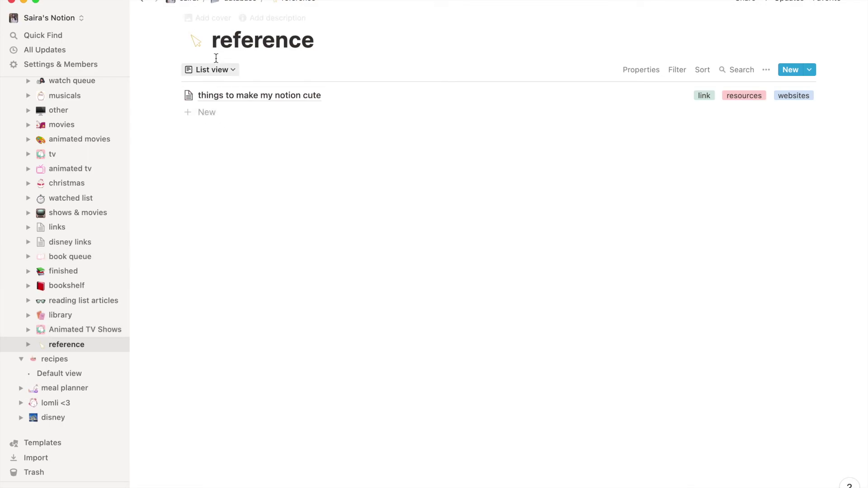
Show the reference entries as a board grouped by content and fold the database subpages in the sidebar
{"action": "left_click", "coordinate": [218, 70]}
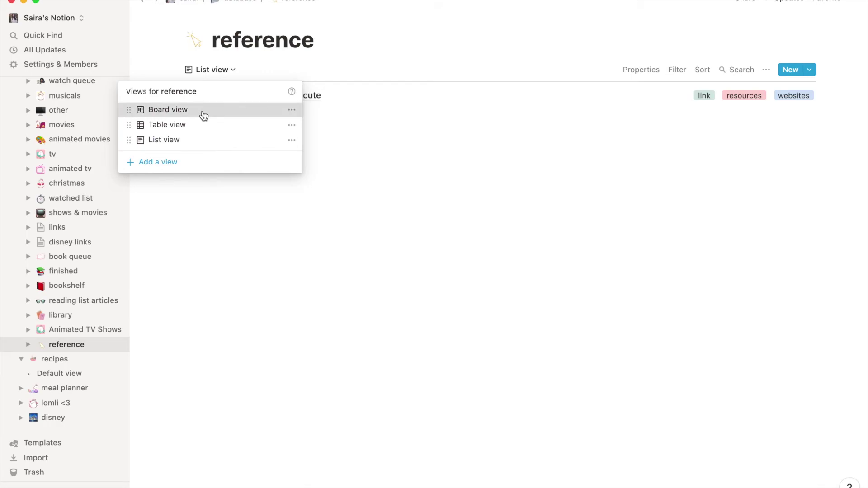
{"action": "left_click", "coordinate": [203, 115]}
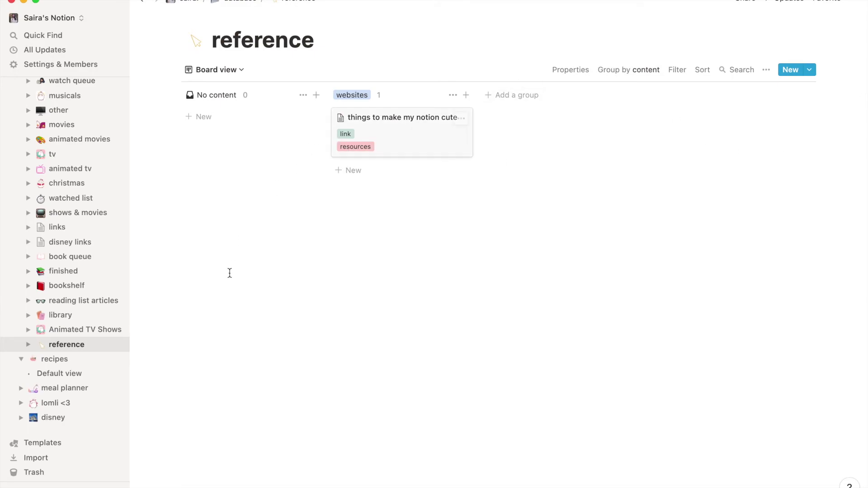
{"action": "scroll", "coordinate": [21, 366], "scroll_direction": "down", "scroll_amount": 1}
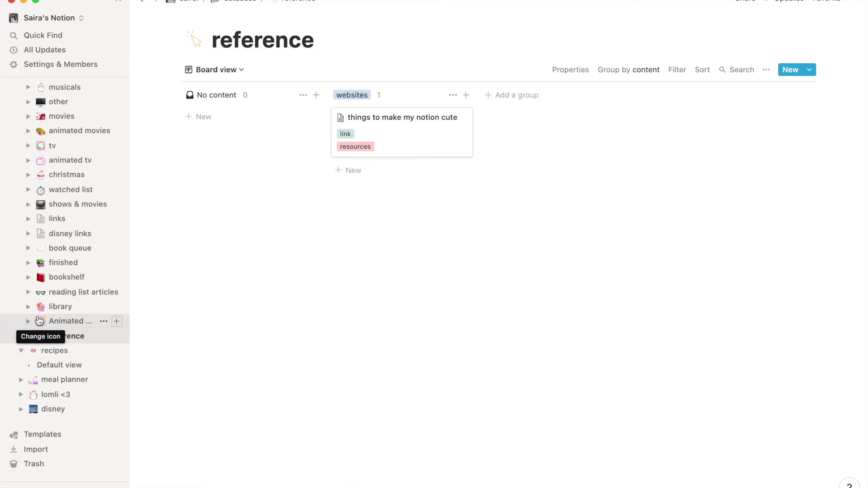
{"action": "scroll", "coordinate": [39, 321], "scroll_direction": "up", "scroll_amount": 3}
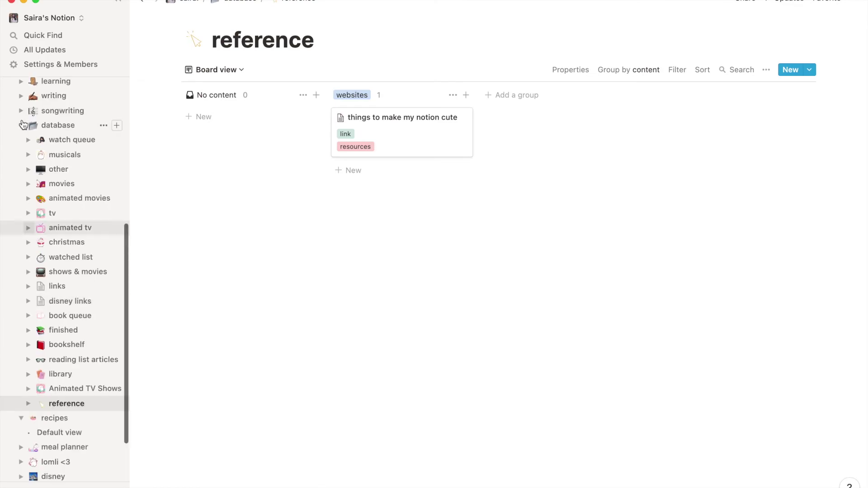
{"action": "left_click", "coordinate": [21, 124]}
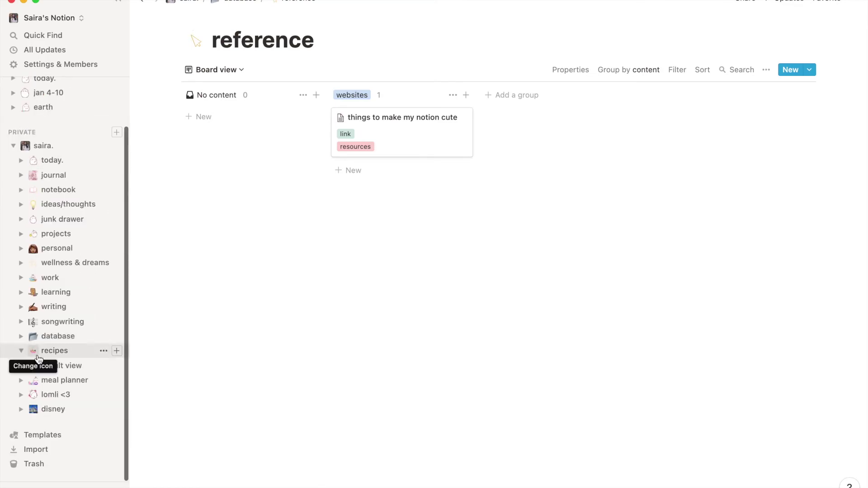
Peek at the fried mac and cheese balls recipe in recipes, then go to the meal planner
{"action": "left_click", "coordinate": [46, 354]}
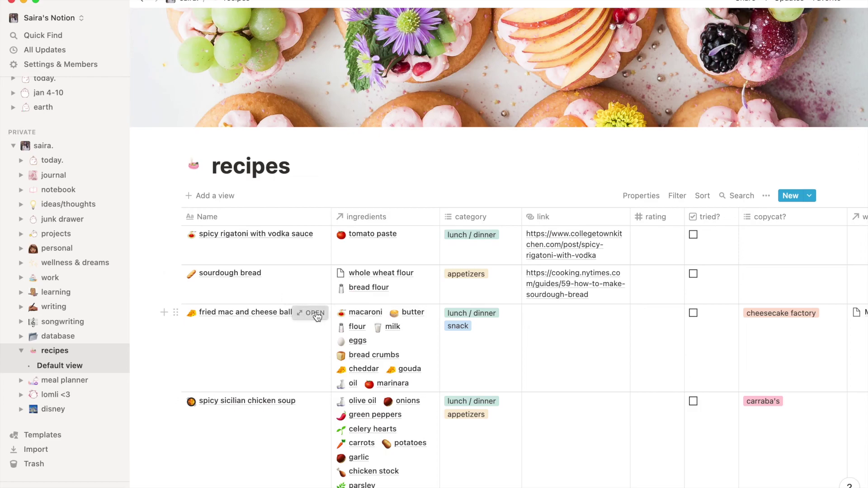
{"action": "left_click", "coordinate": [317, 314]}
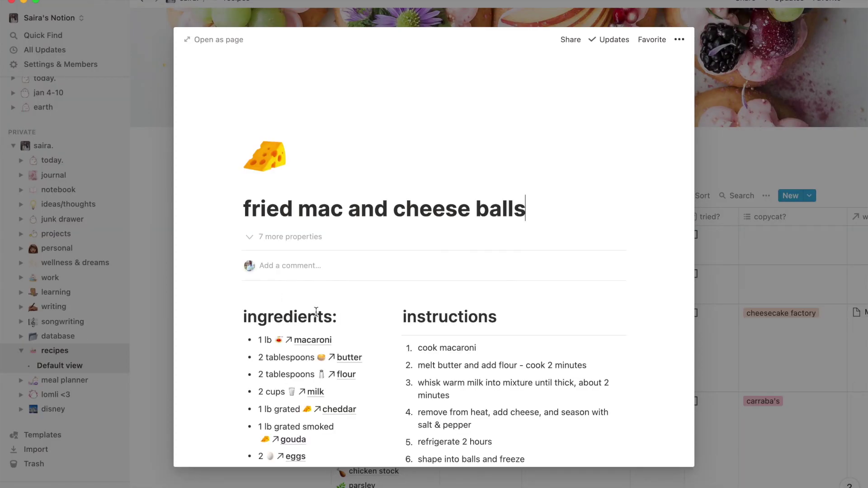
{"action": "scroll", "coordinate": [317, 313], "scroll_direction": "down", "scroll_amount": 3}
{"action": "scroll", "coordinate": [316, 312], "scroll_direction": "down", "scroll_amount": 2}
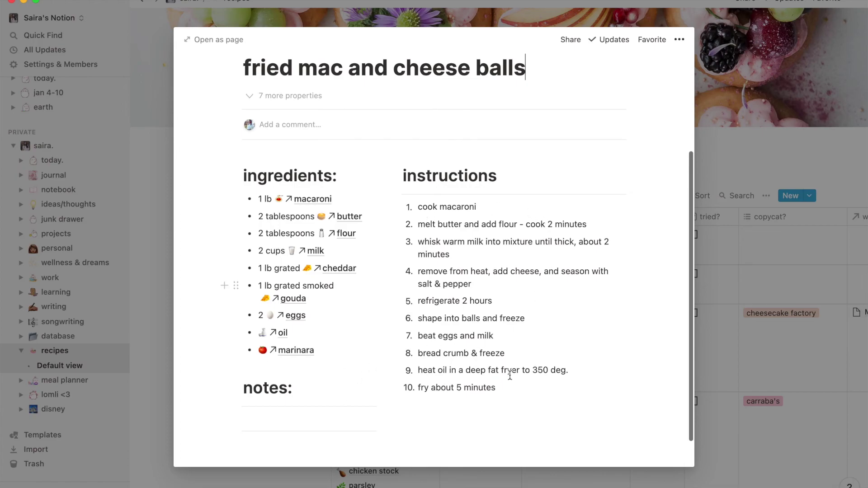
{"action": "left_click", "coordinate": [150, 337]}
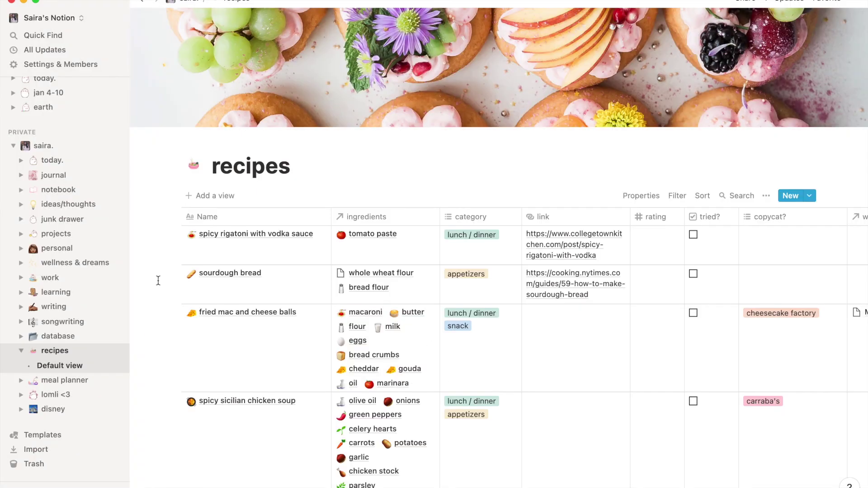
{"action": "left_click", "coordinate": [65, 381]}
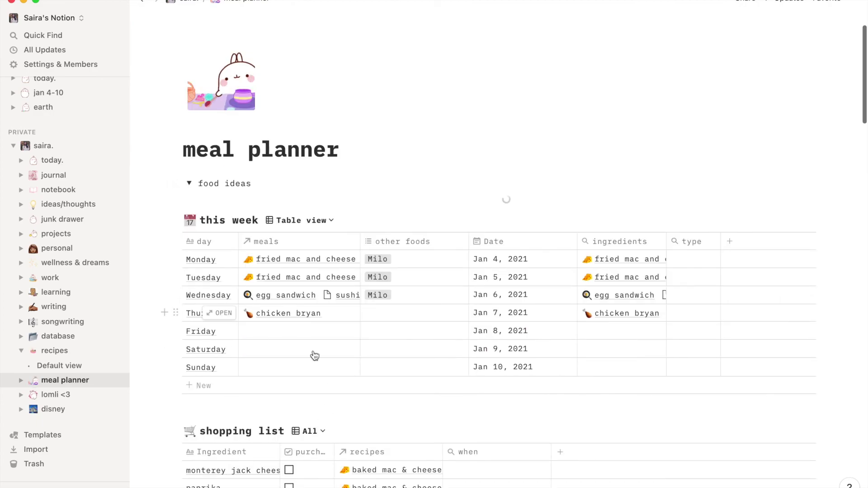
{"action": "scroll", "coordinate": [314, 371], "scroll_direction": "down", "scroll_amount": 2}
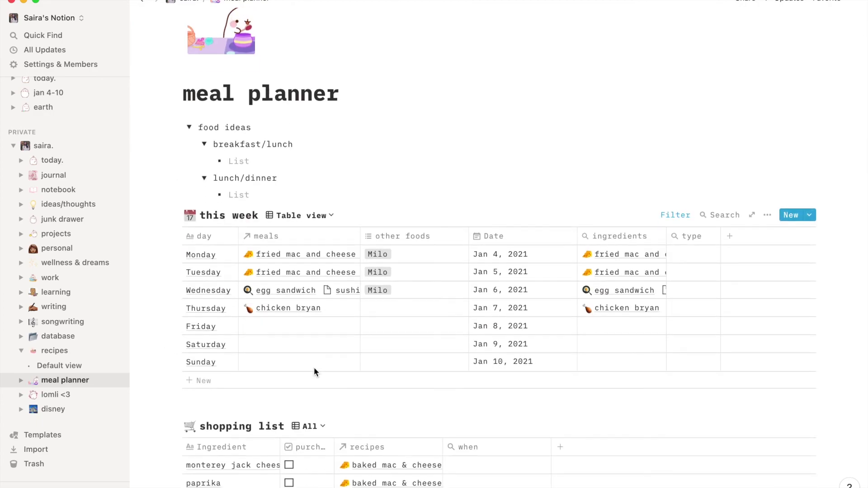
{"action": "scroll", "coordinate": [315, 371], "scroll_direction": "down", "scroll_amount": 3}
{"action": "scroll", "coordinate": [314, 371], "scroll_direction": "down", "scroll_amount": 5}
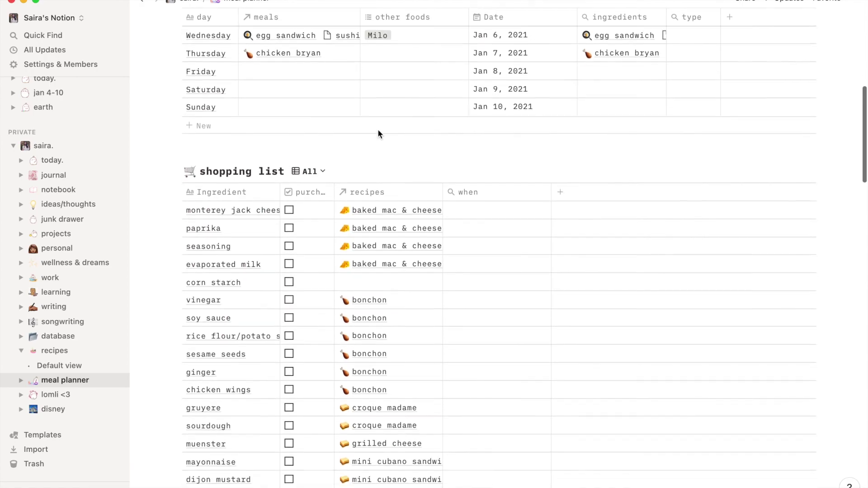
{"action": "scroll", "coordinate": [390, 166], "scroll_direction": "down", "scroll_amount": 1}
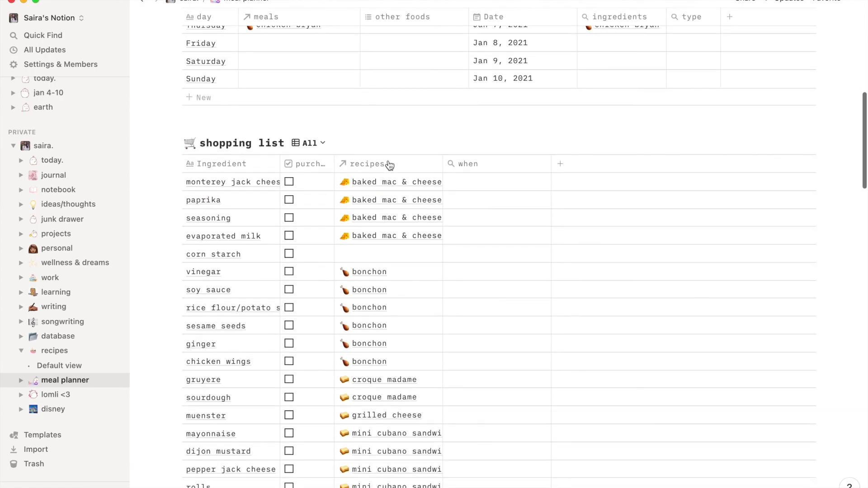
{"action": "scroll", "coordinate": [387, 167], "scroll_direction": "down", "scroll_amount": 2}
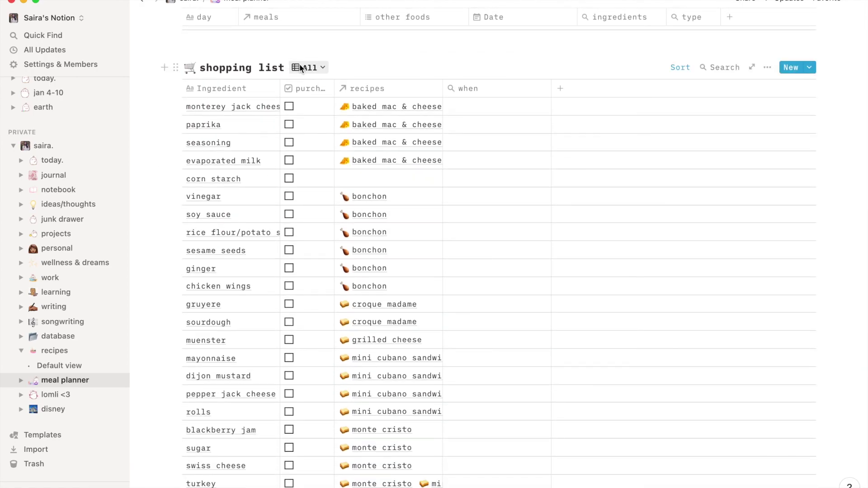
Switch the shopping list from the All view to the this week view
{"action": "left_click", "coordinate": [306, 67]}
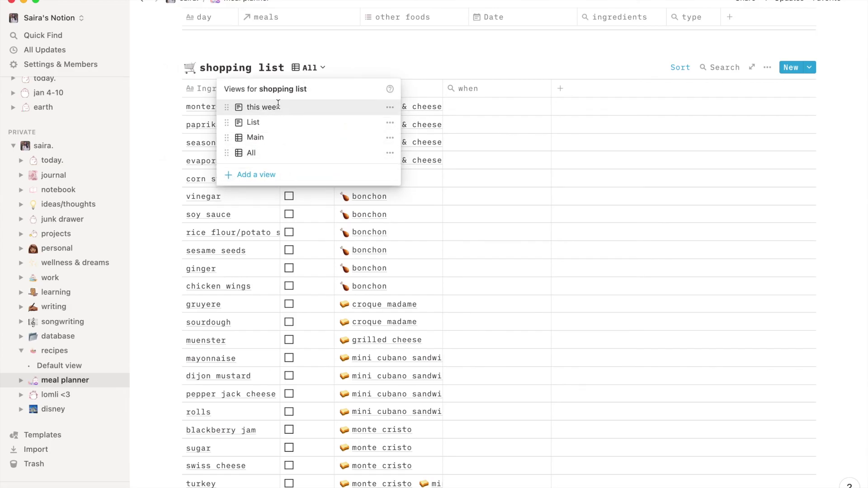
{"action": "left_click", "coordinate": [278, 106]}
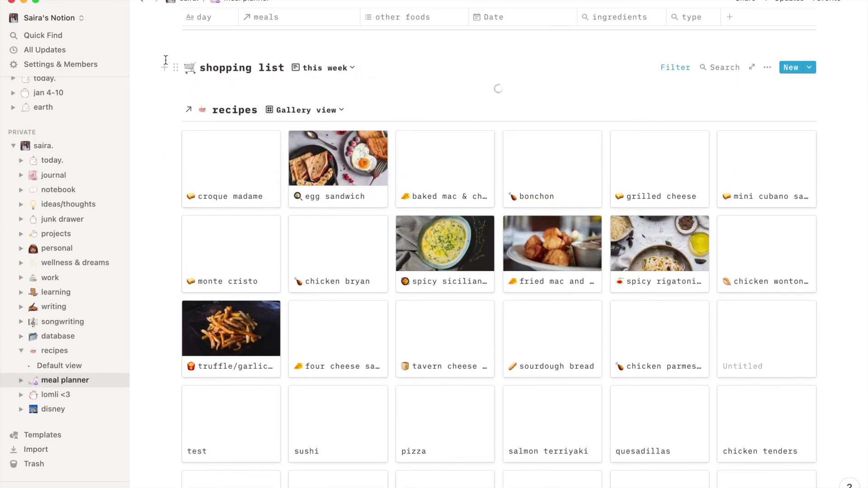
{"action": "scroll", "coordinate": [261, 130], "scroll_direction": "up", "scroll_amount": 3}
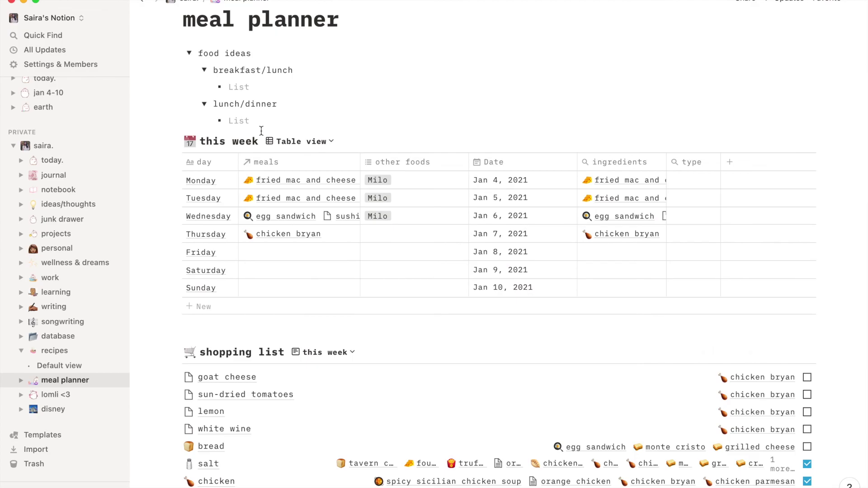
{"action": "scroll", "coordinate": [306, 199], "scroll_direction": "down", "scroll_amount": 2}
{"action": "scroll", "coordinate": [305, 200], "scroll_direction": "down", "scroll_amount": 1}
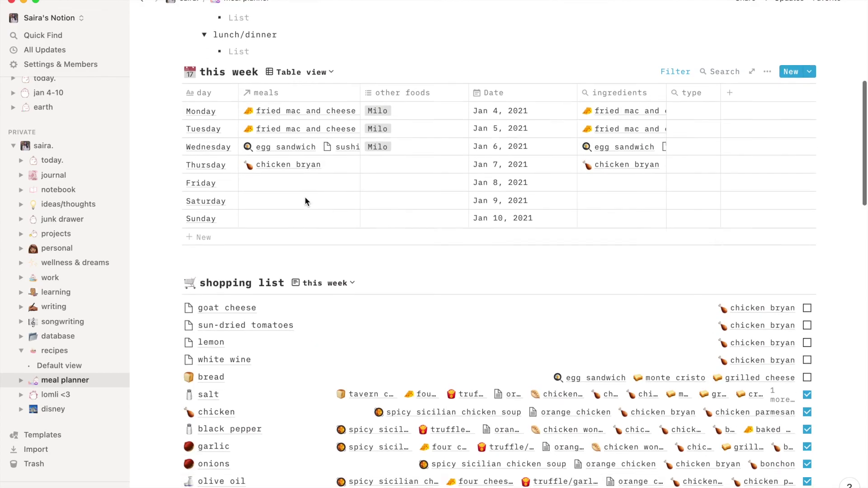
{"action": "scroll", "coordinate": [299, 285], "scroll_direction": "down", "scroll_amount": 2}
{"action": "scroll", "coordinate": [328, 310], "scroll_direction": "down", "scroll_amount": 3}
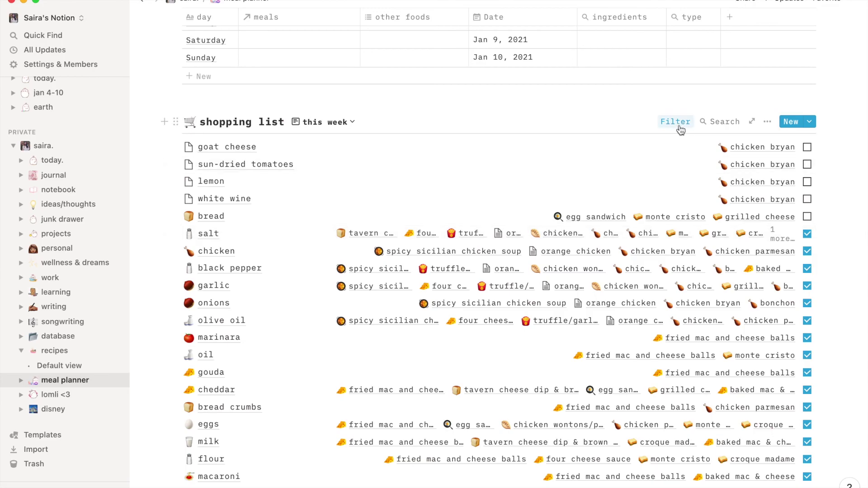
Add a purchased? is unchecked filter so the list shows only unbought items
{"action": "left_click", "coordinate": [680, 129]}
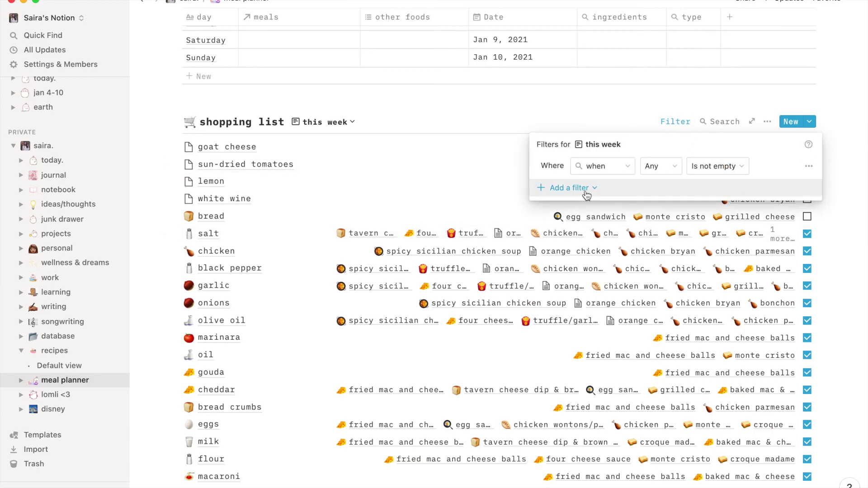
{"action": "left_click", "coordinate": [586, 194]}
{"action": "left_click", "coordinate": [577, 207]}
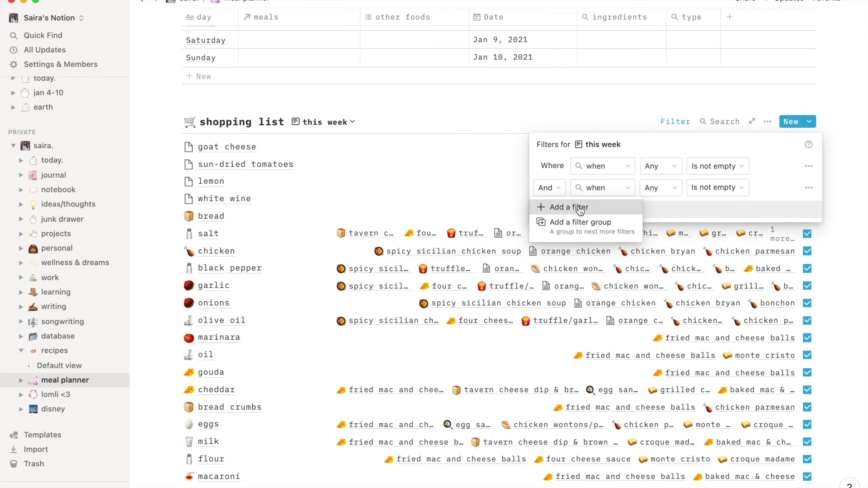
{"action": "left_click", "coordinate": [596, 190]}
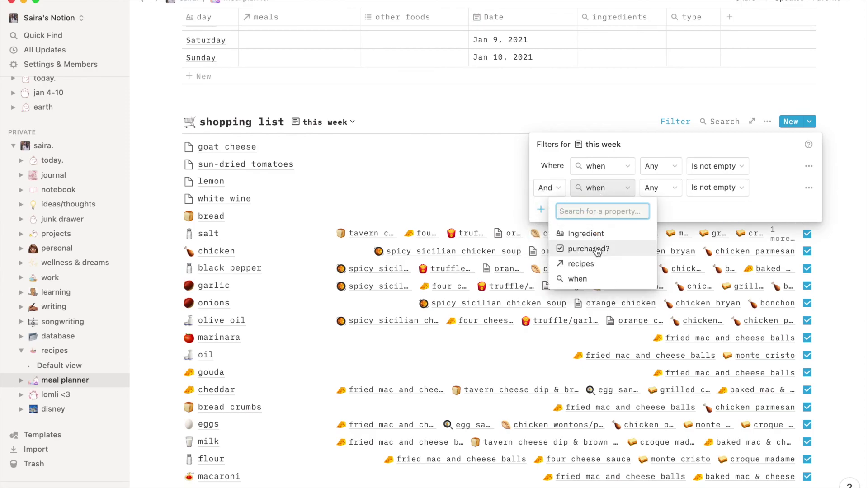
{"action": "left_click", "coordinate": [589, 249]}
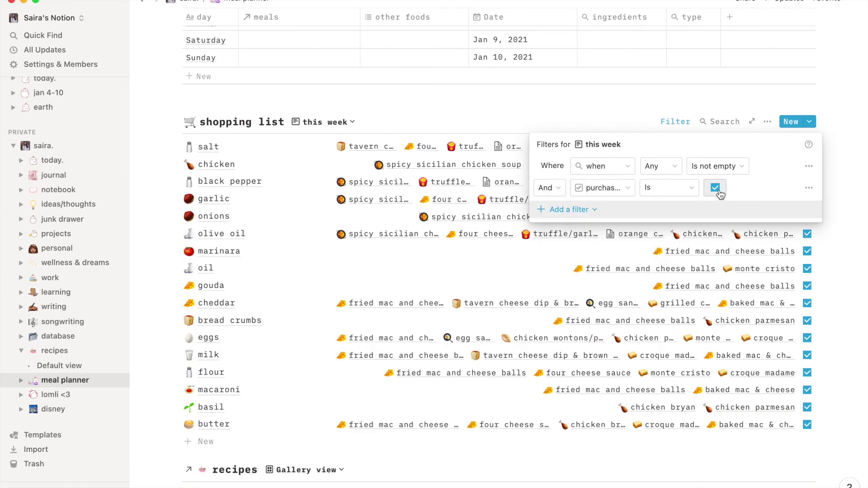
{"action": "left_click", "coordinate": [718, 191]}
{"action": "left_click", "coordinate": [587, 95]}
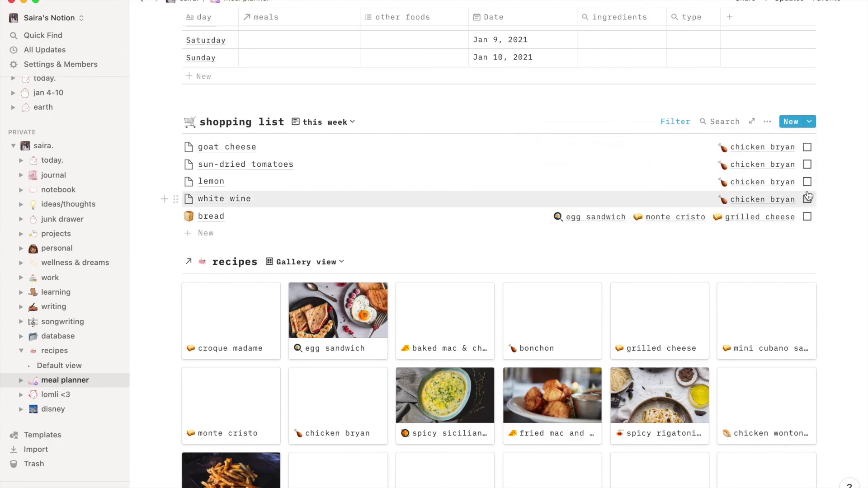
Tick goat cheese, sun-dried tomatoes, lemon and white wine as purchased, leaving only bread
{"action": "left_click", "coordinate": [808, 148]}
{"action": "left_click", "coordinate": [807, 147]}
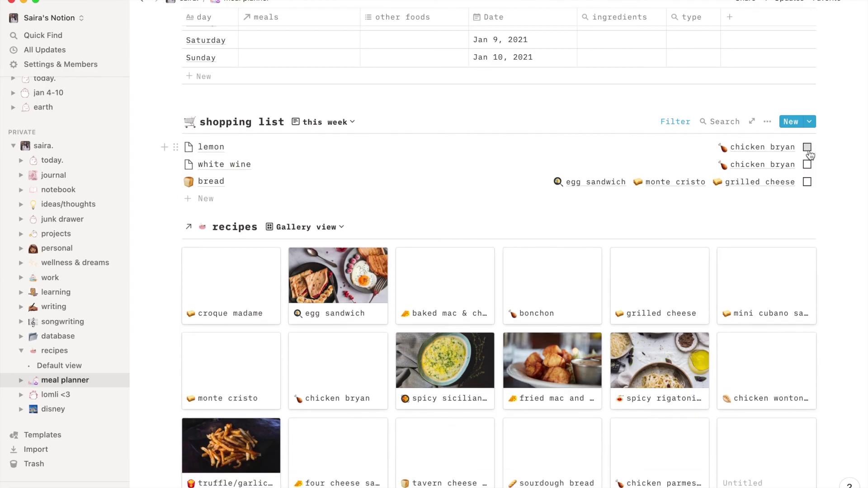
{"action": "left_click", "coordinate": [808, 147]}
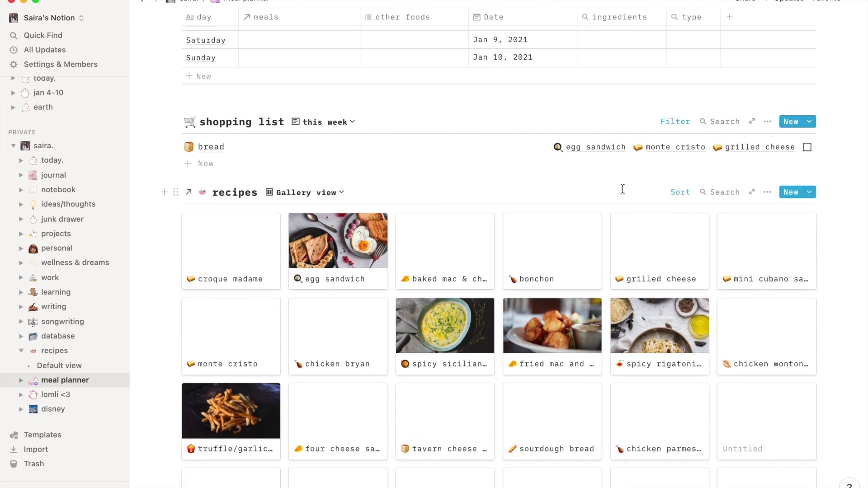
{"action": "scroll", "coordinate": [624, 194], "scroll_direction": "down", "scroll_amount": 2}
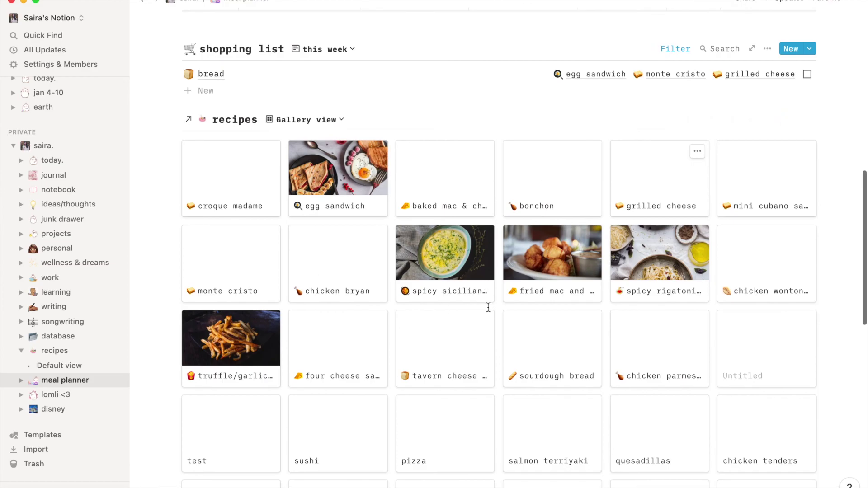
{"action": "scroll", "coordinate": [421, 313], "scroll_direction": "down", "scroll_amount": 2}
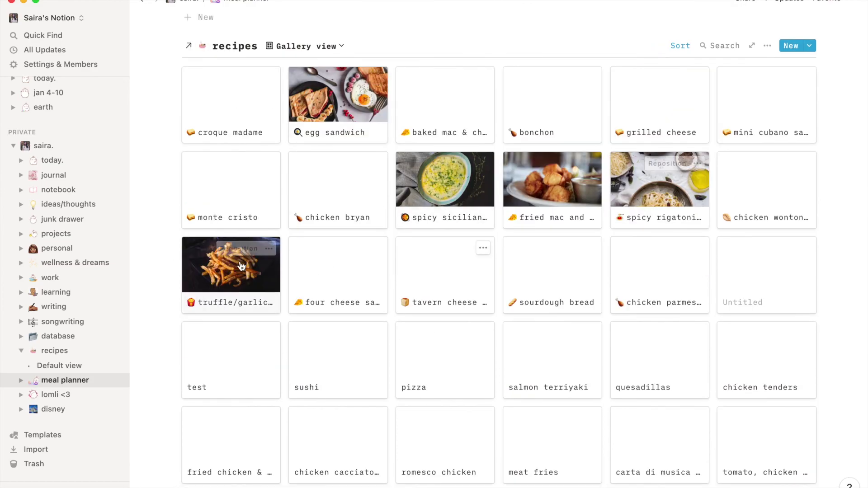
{"action": "scroll", "coordinate": [240, 265], "scroll_direction": "down", "scroll_amount": 2}
Browse the disney page, peeking into the pressed pennies and food at disney sections
{"action": "left_click", "coordinate": [79, 409]}
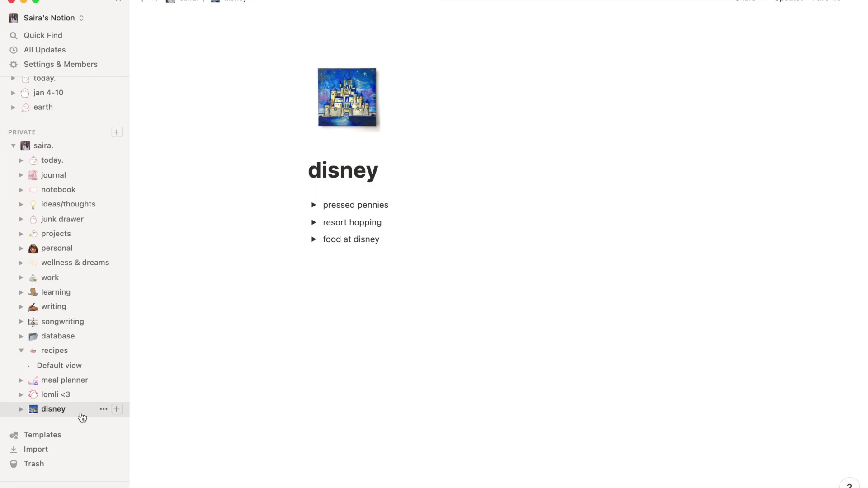
{"action": "mouse_move", "coordinate": [314, 206]}
{"action": "left_click", "coordinate": [313, 206]}
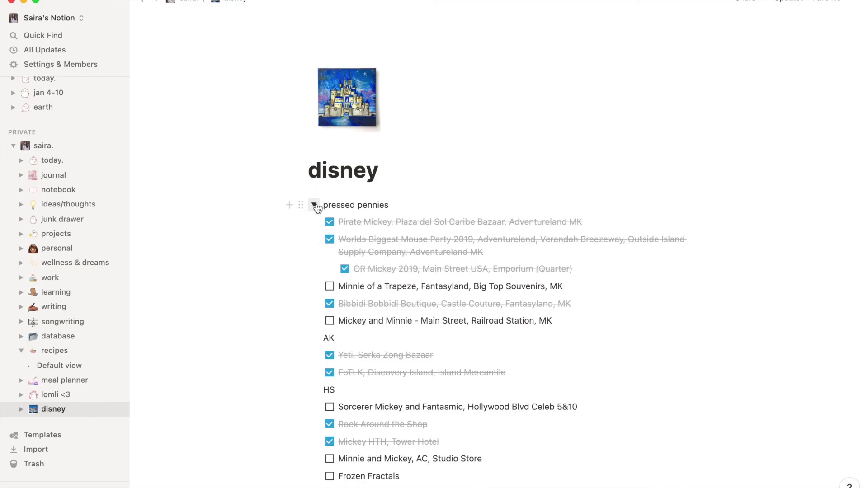
{"action": "left_click", "coordinate": [314, 205]}
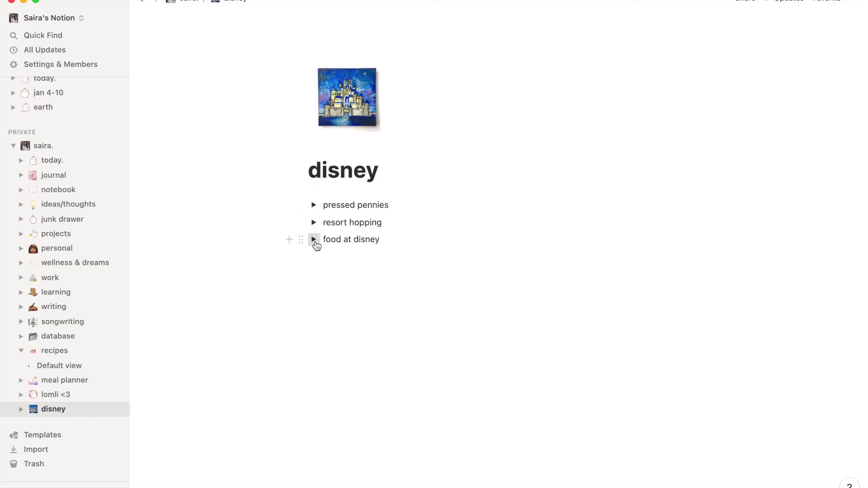
{"action": "left_click", "coordinate": [314, 239]}
Peek into the resort hopping section, then return to the saira. homepage
{"action": "left_click", "coordinate": [314, 224]}
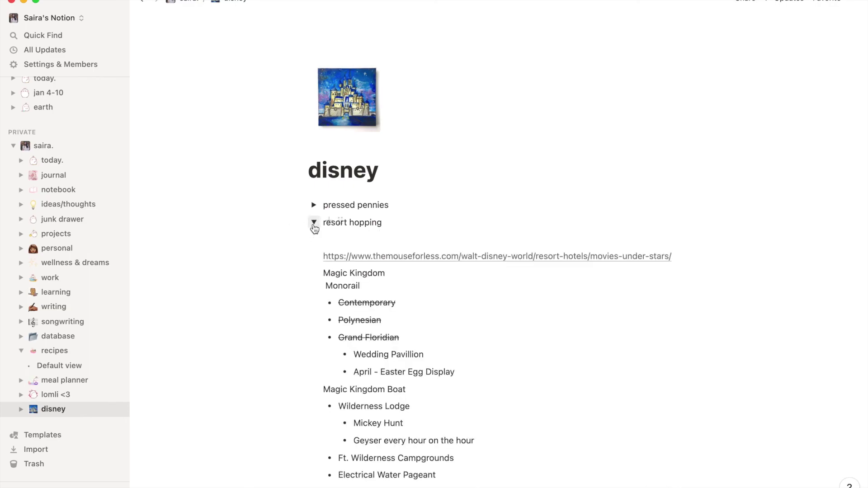
{"action": "left_click", "coordinate": [314, 223]}
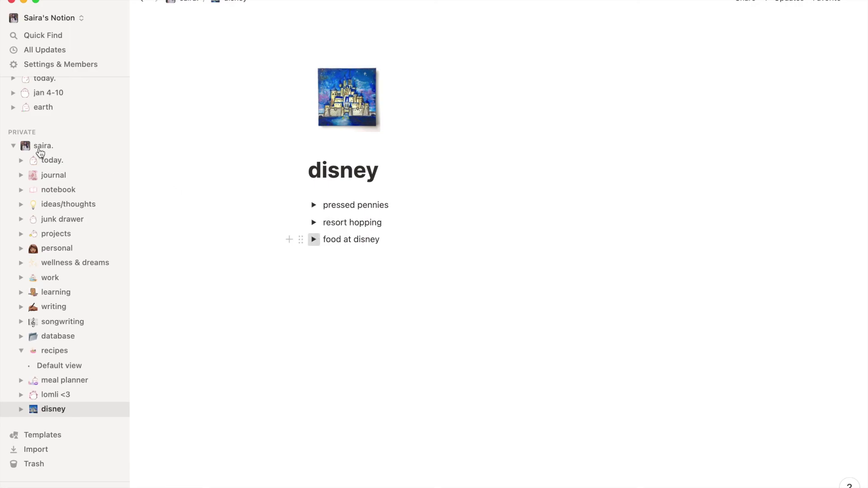
{"action": "left_click", "coordinate": [39, 150]}
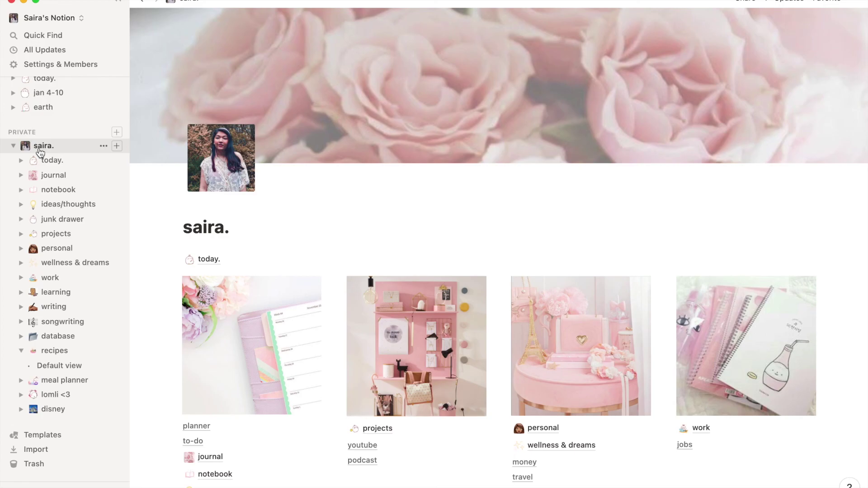
{"action": "scroll", "coordinate": [302, 196], "scroll_direction": "down", "scroll_amount": 2}
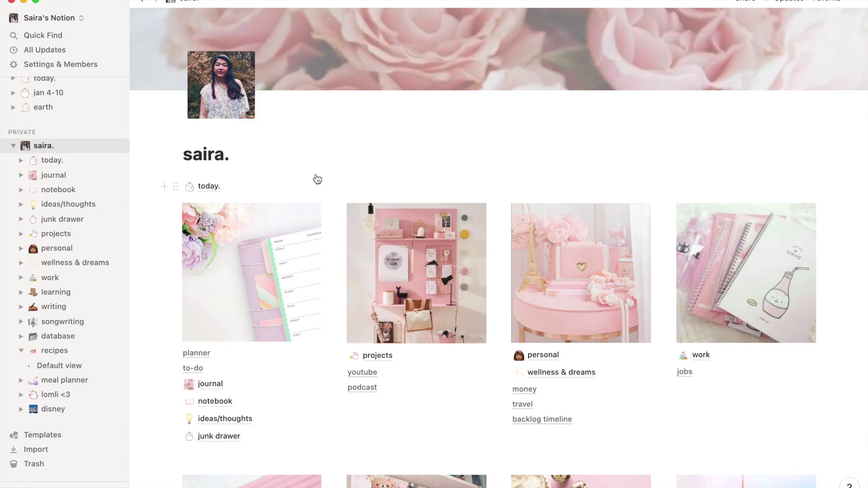
{"action": "scroll", "coordinate": [316, 176], "scroll_direction": "down", "scroll_amount": 2}
{"action": "scroll", "coordinate": [316, 174], "scroll_direction": "down", "scroll_amount": 2}
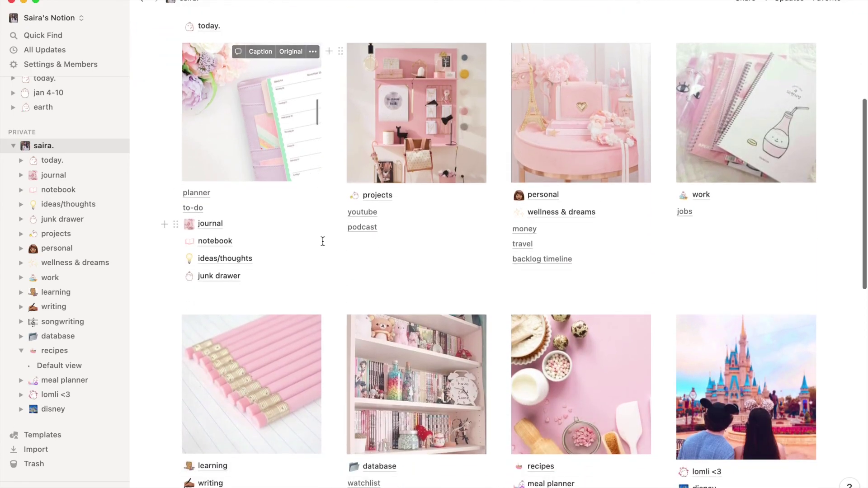